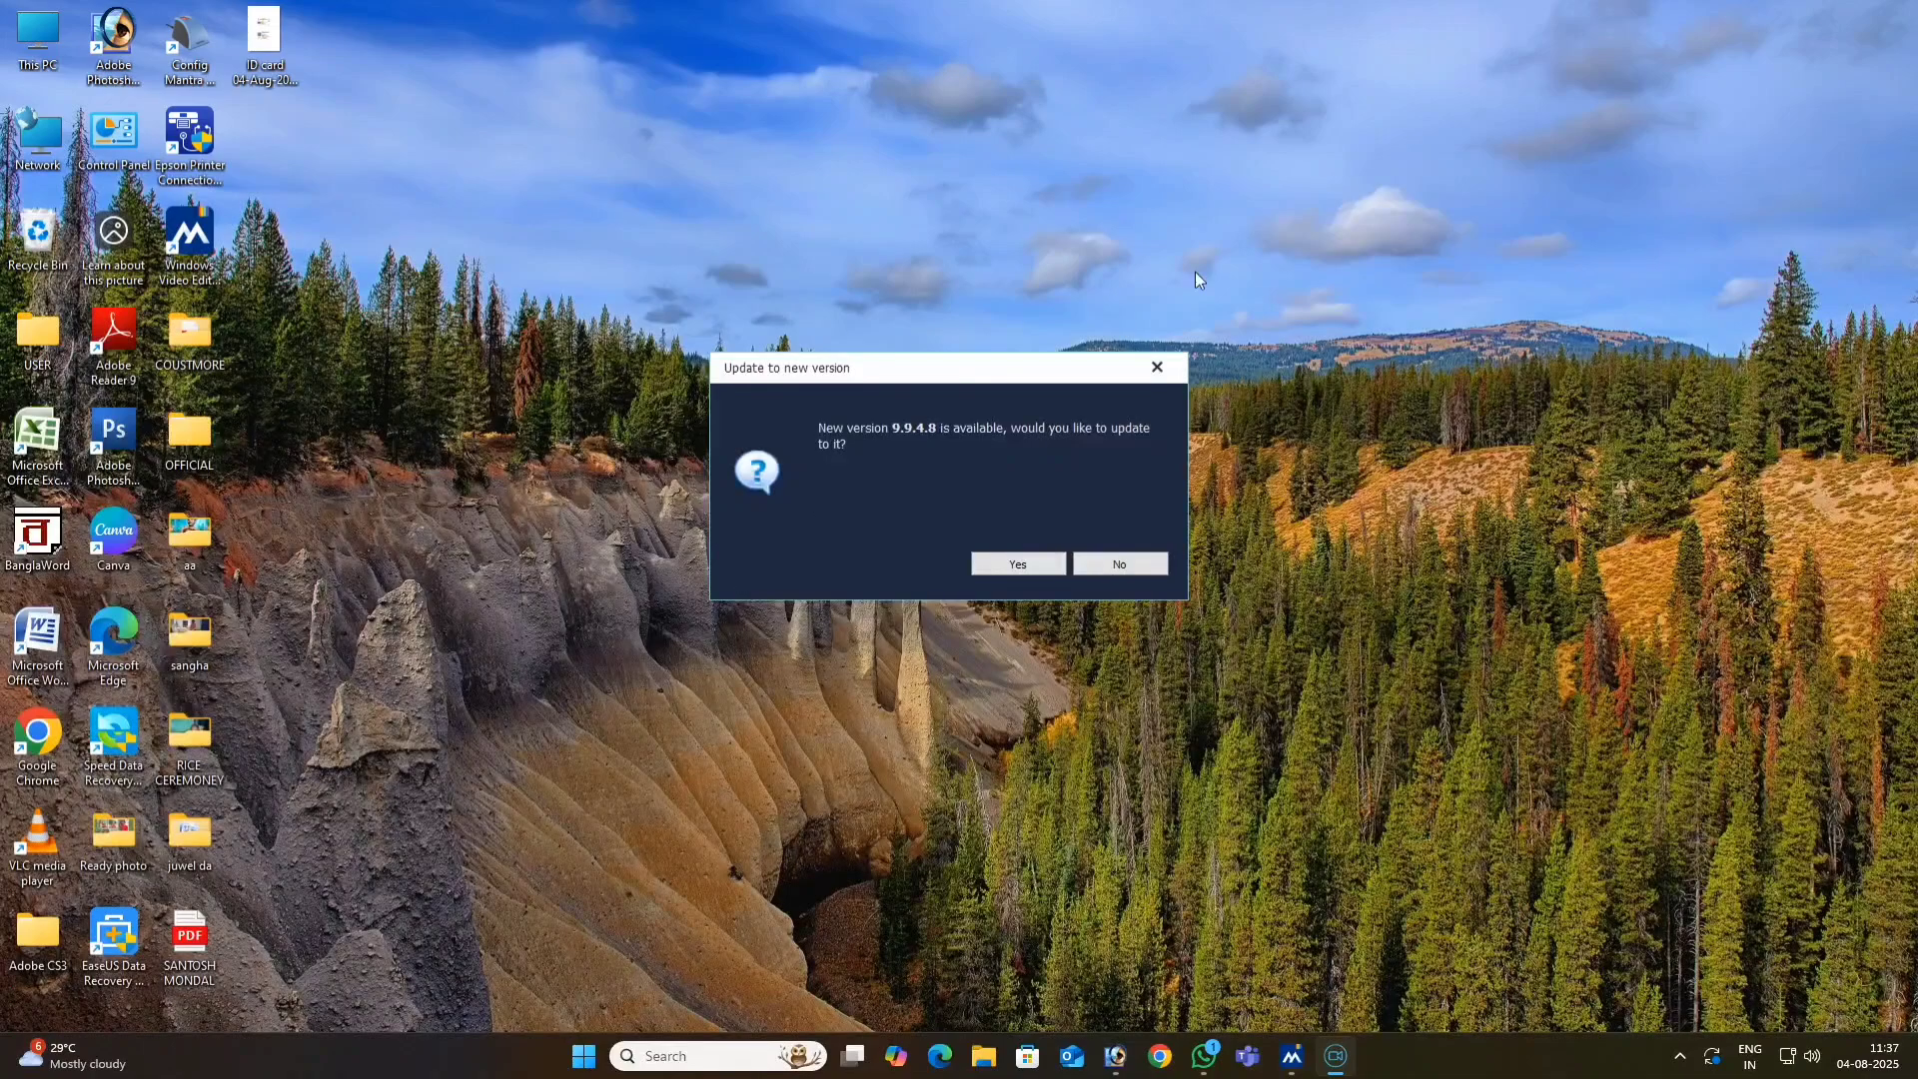
# Dismiss the update-to-version 9.9.4.8 prompt and refresh the Windows desktop.
pyautogui.click(1166, 368)
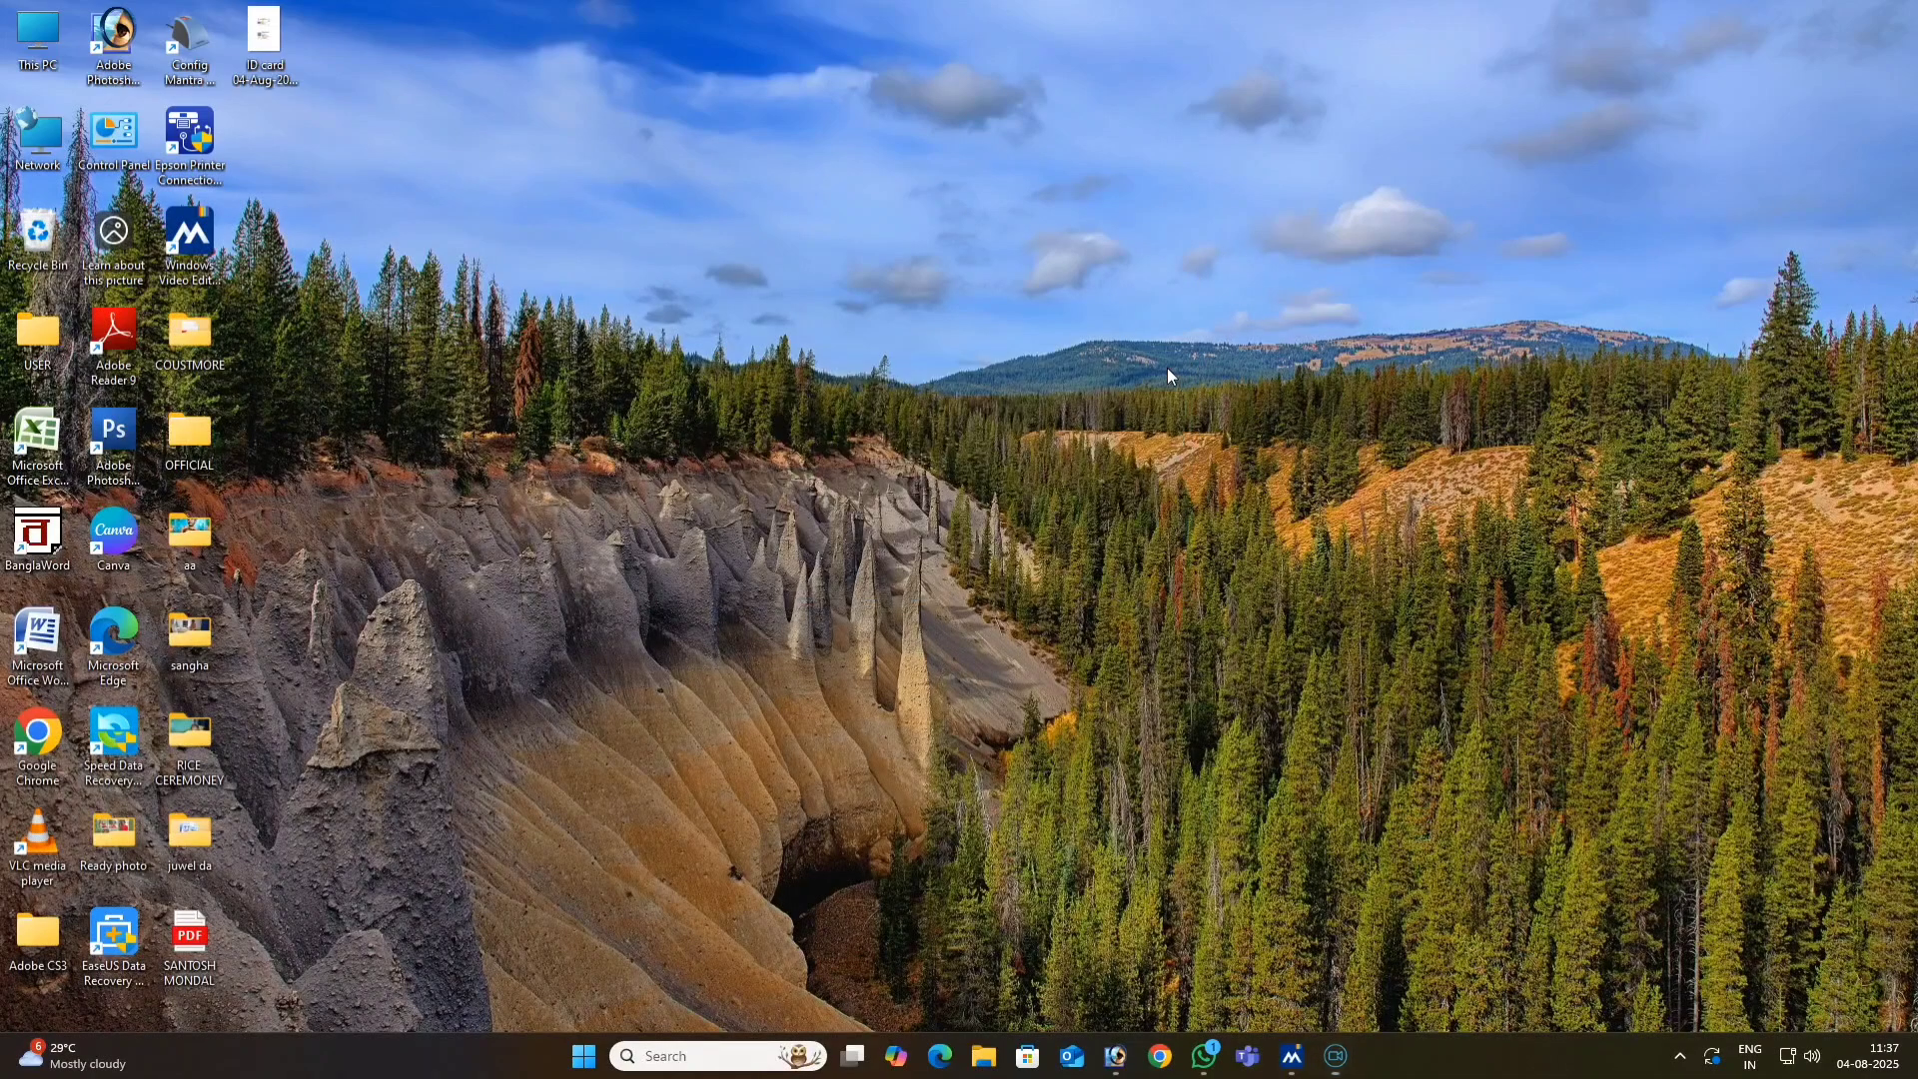
pyautogui.rightClick(765, 415)
pyautogui.click(823, 547)
# Search Google for 'aadhaar download' in Chrome and open UIDAI's Get Aadhaar page.
pyautogui.click(1156, 1054)
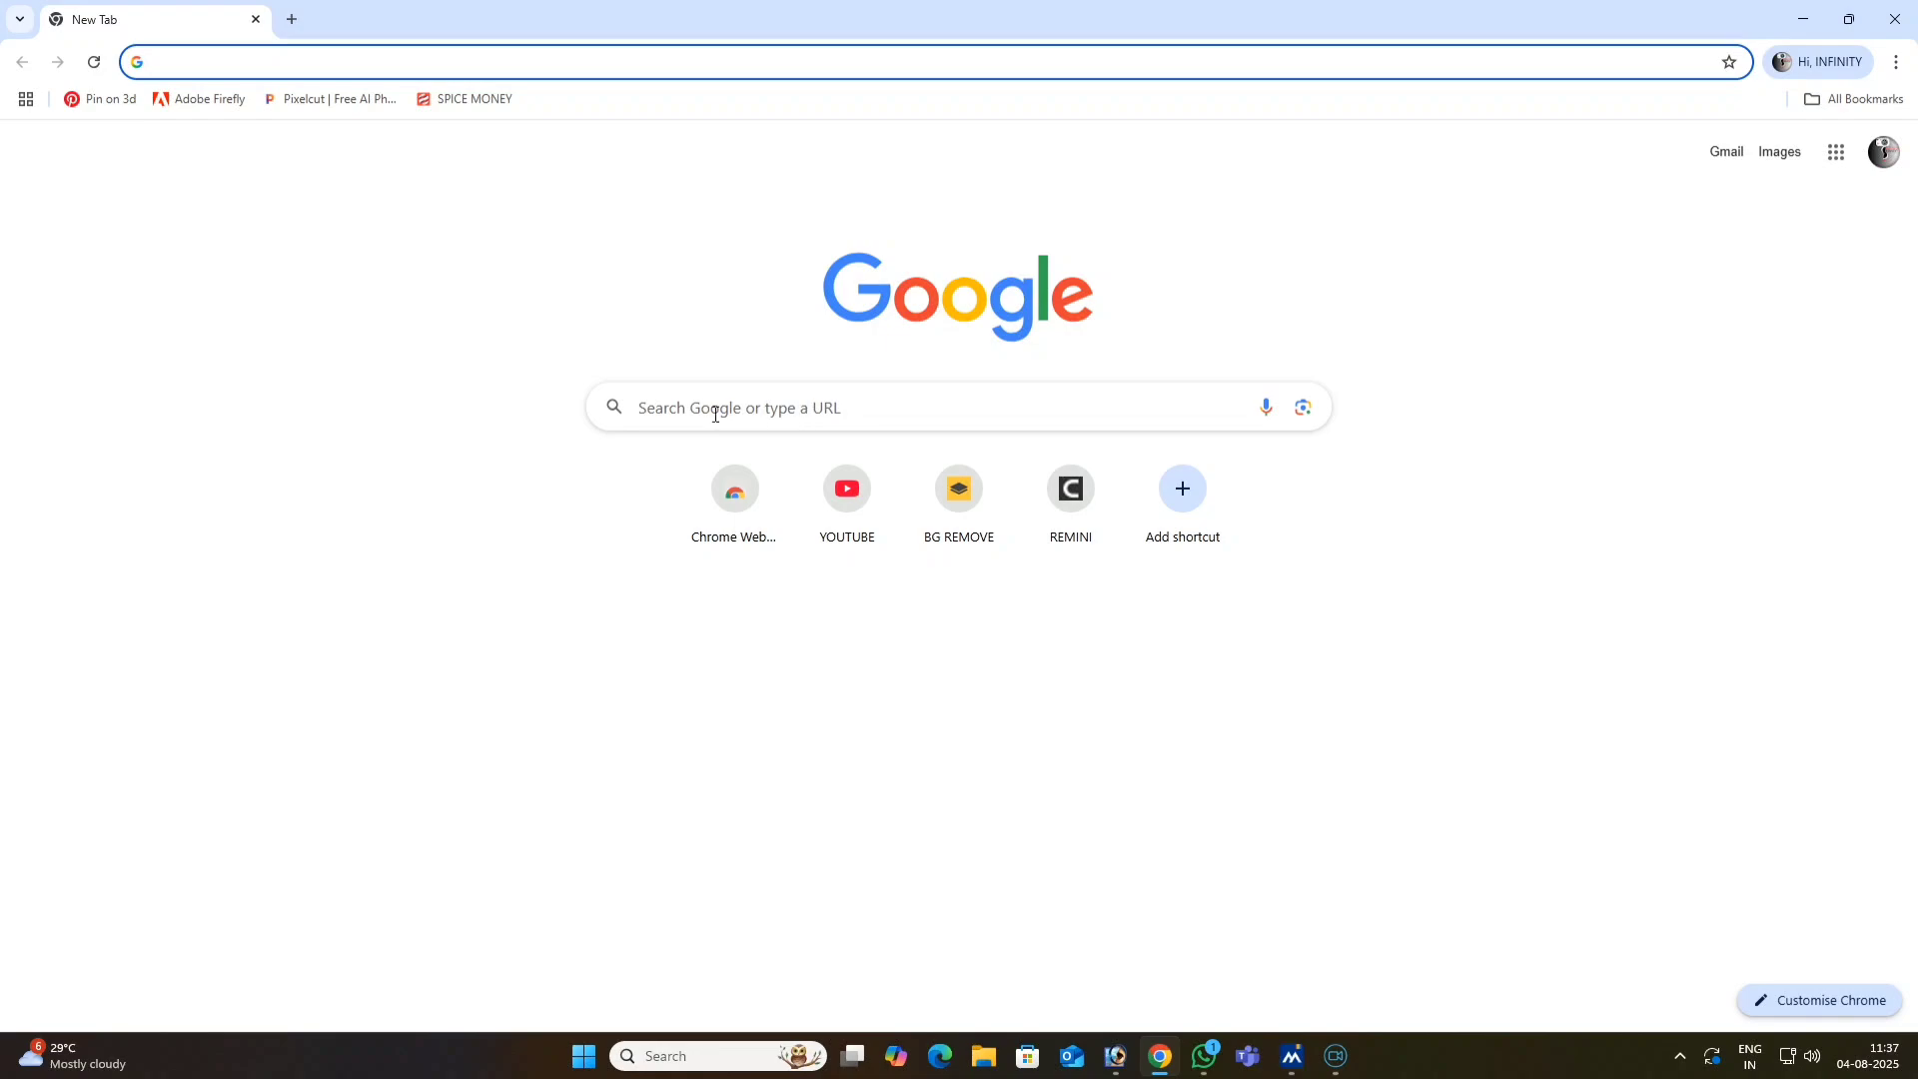
pyautogui.click(954, 415)
pyautogui.write('AA')
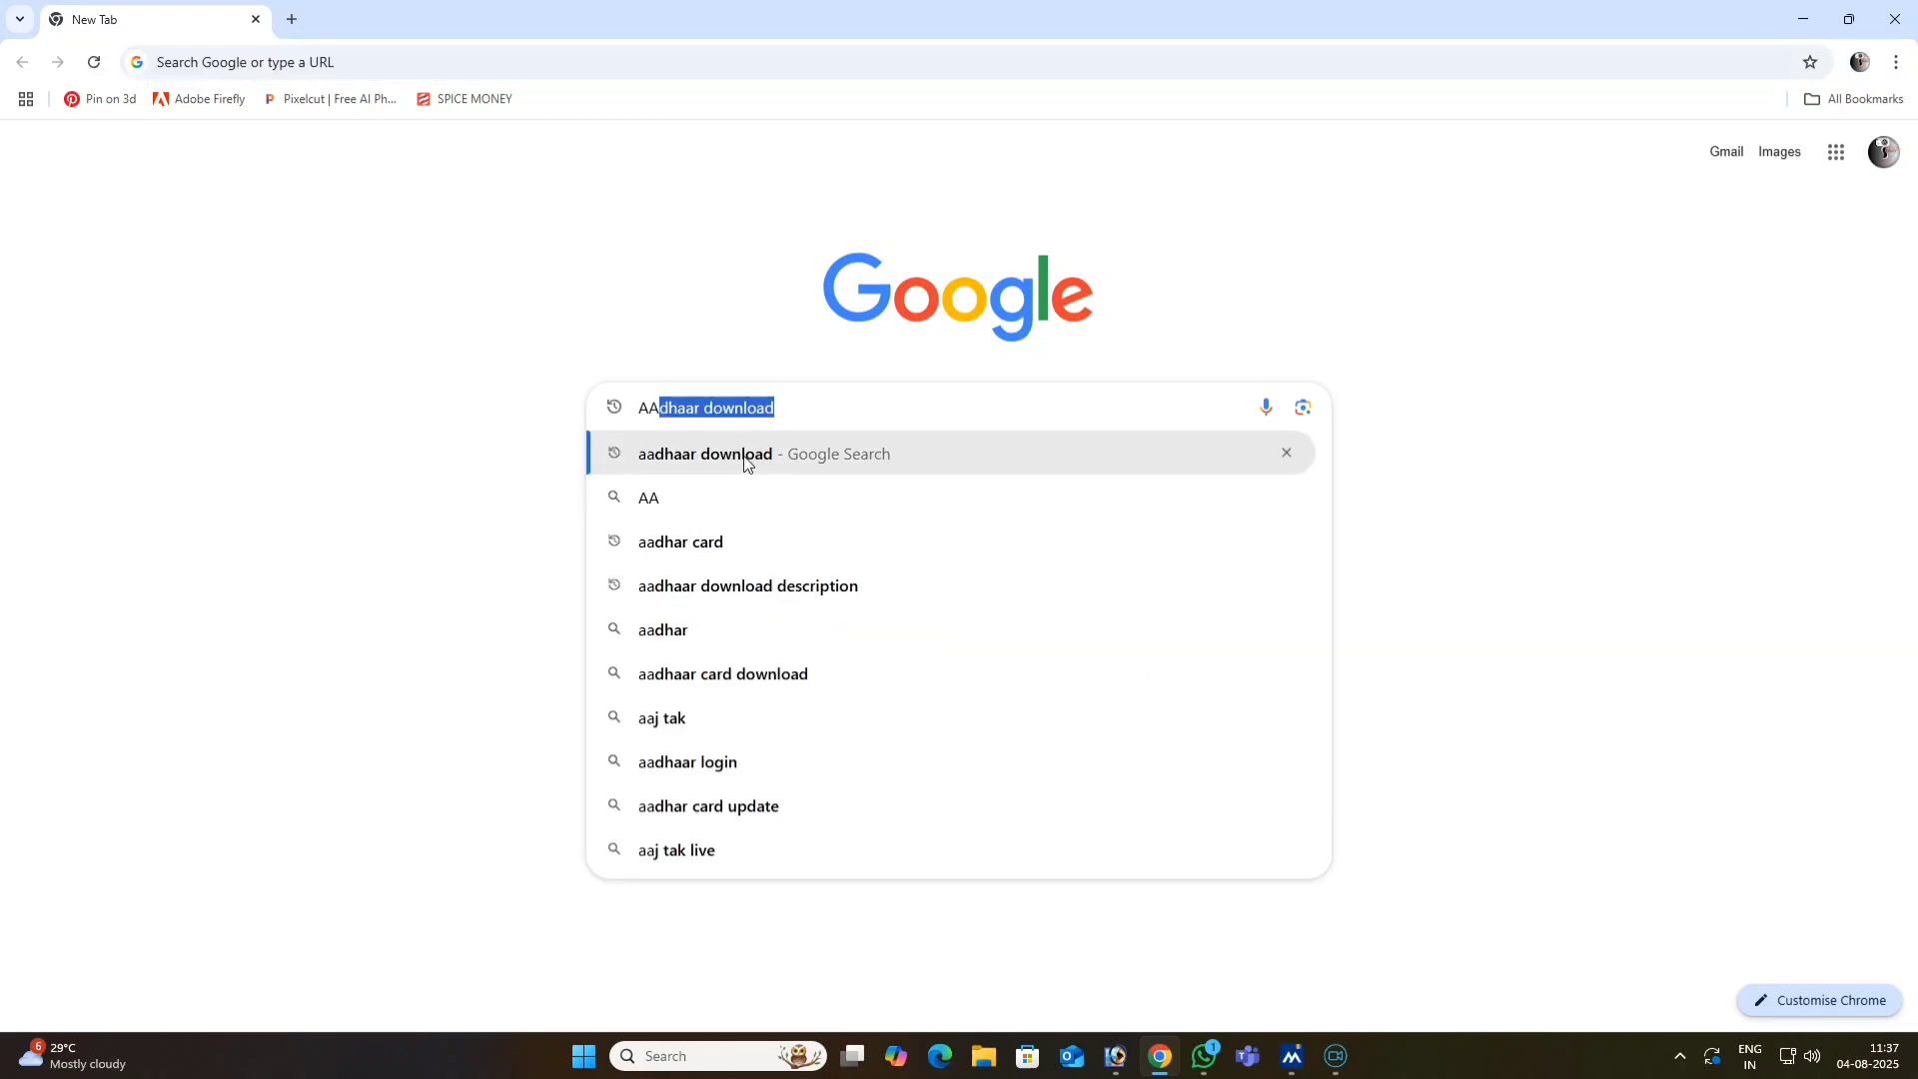
pyautogui.click(742, 456)
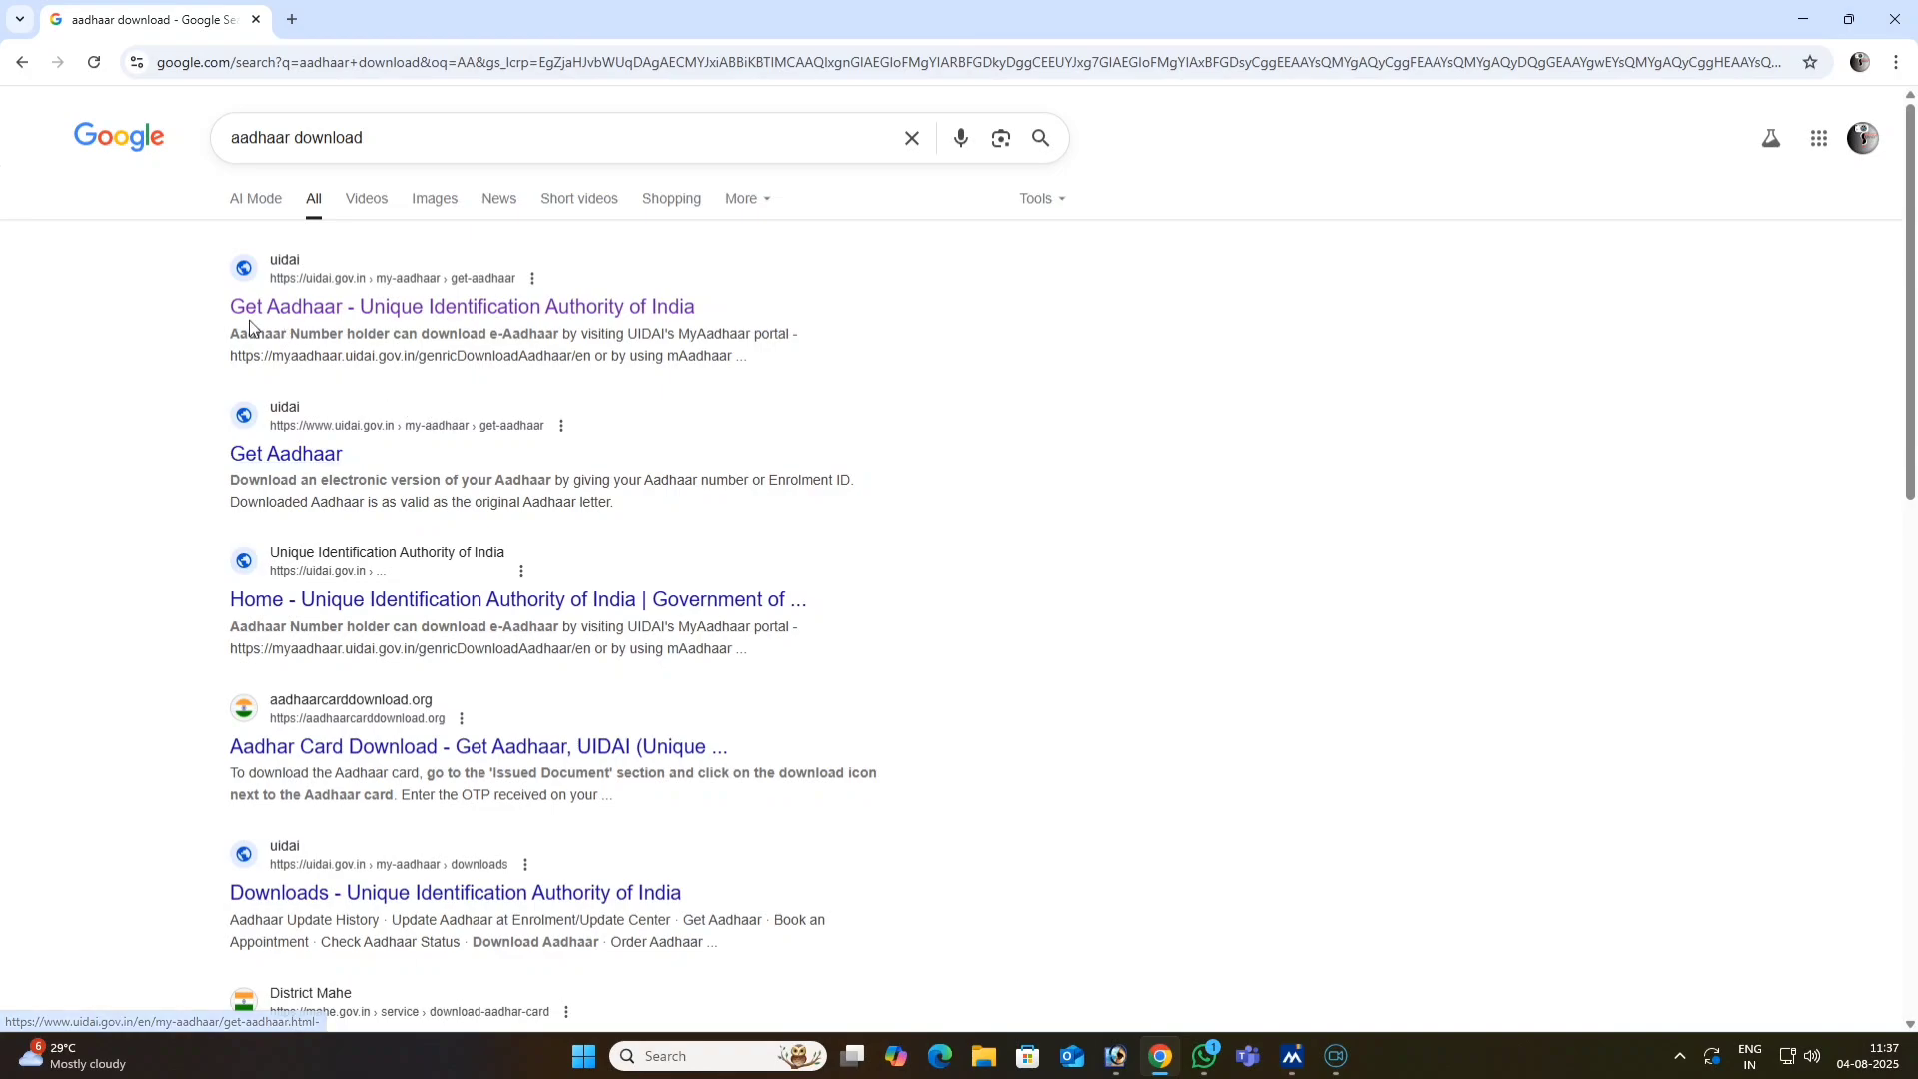
pyautogui.click(516, 315)
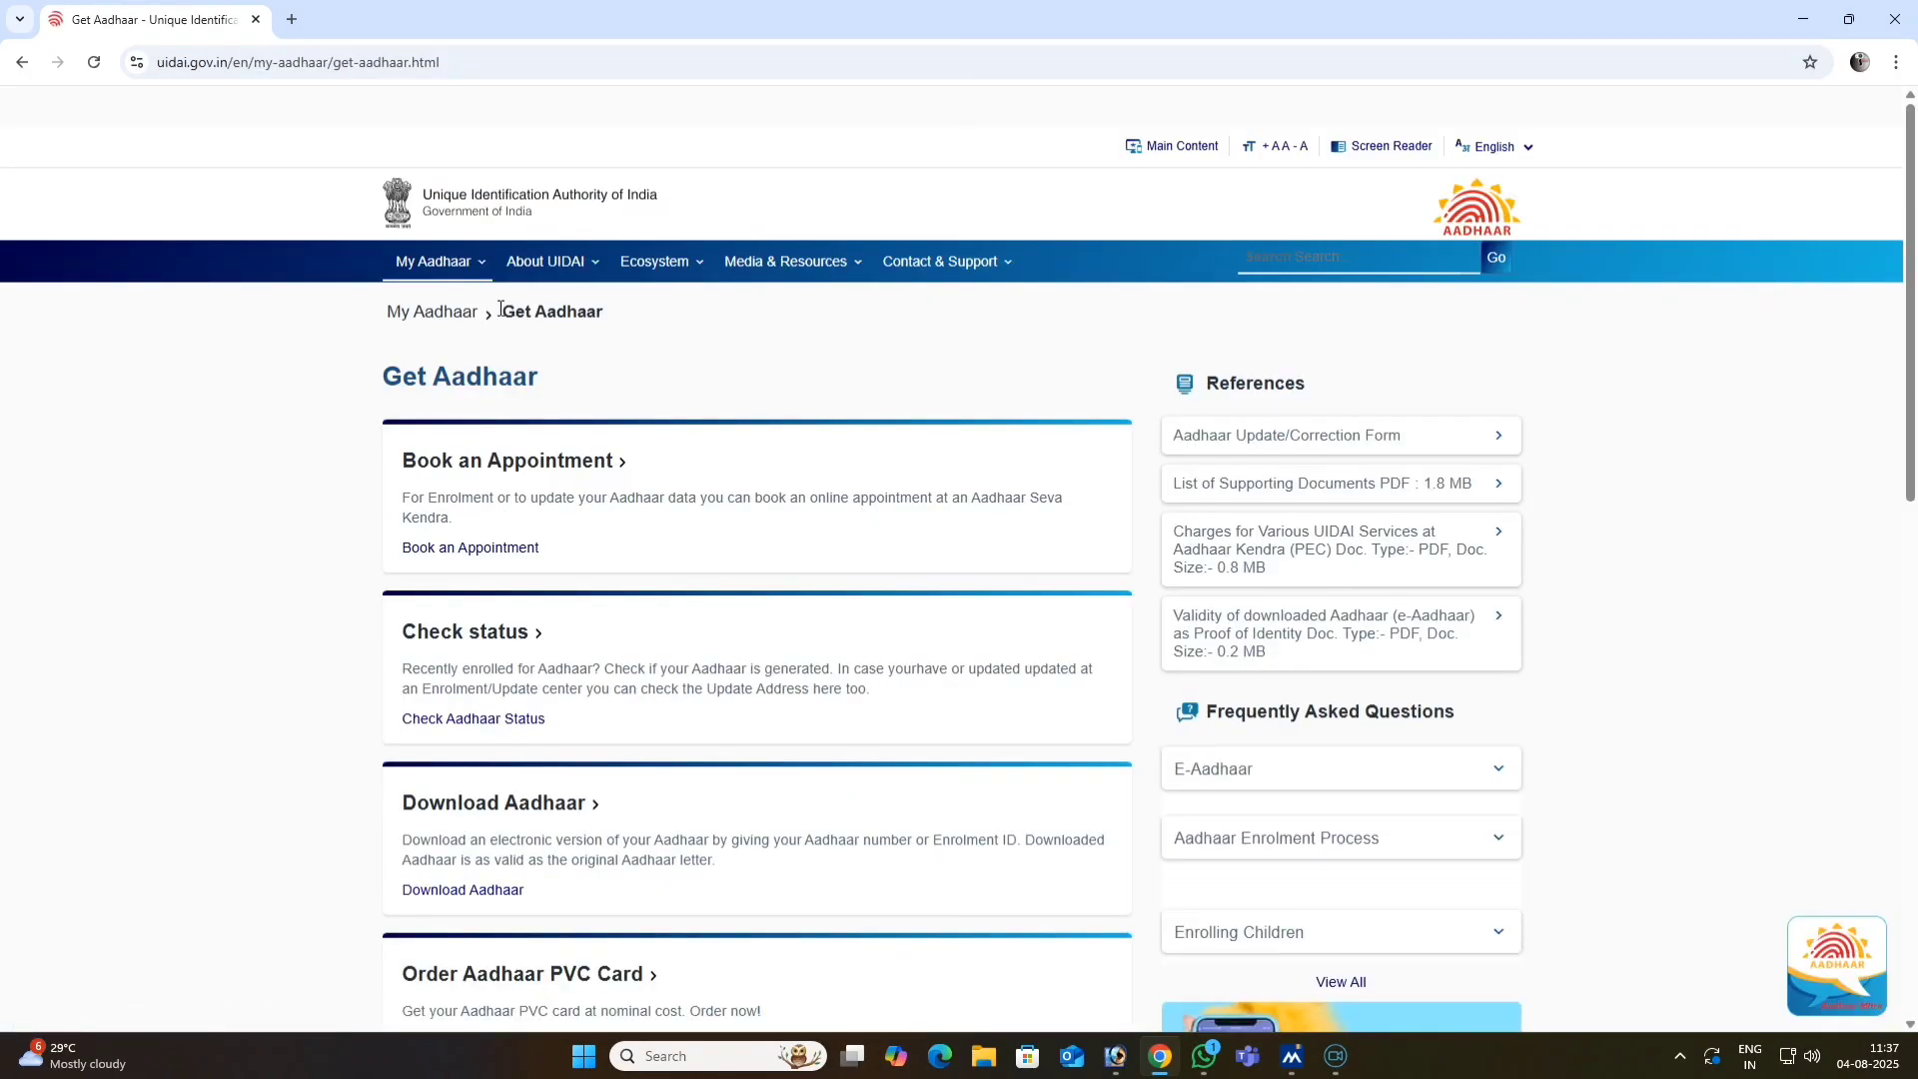
pyautogui.scroll(-3, 389, 434)
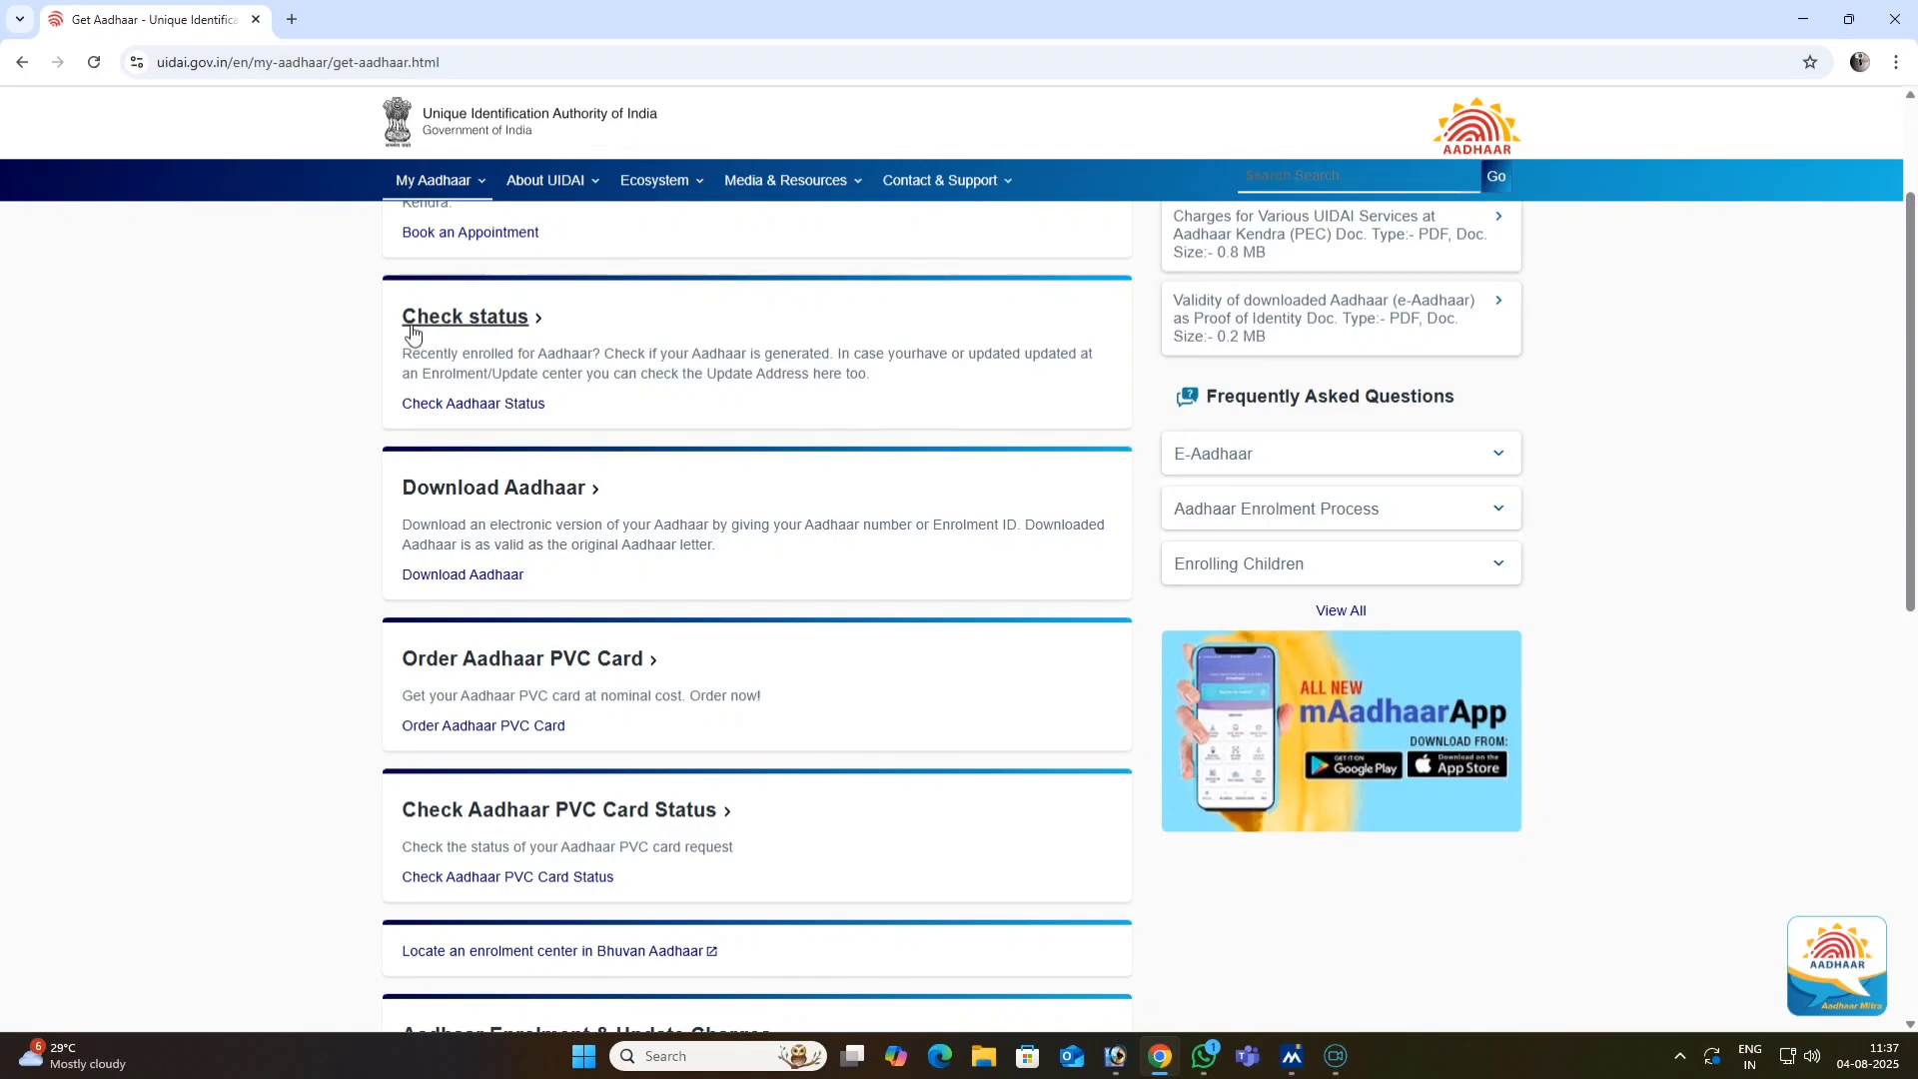
# Go via Check status to the myAadhaar 'Login to Aadhaar via OTP' page.
pyautogui.click(520, 326)
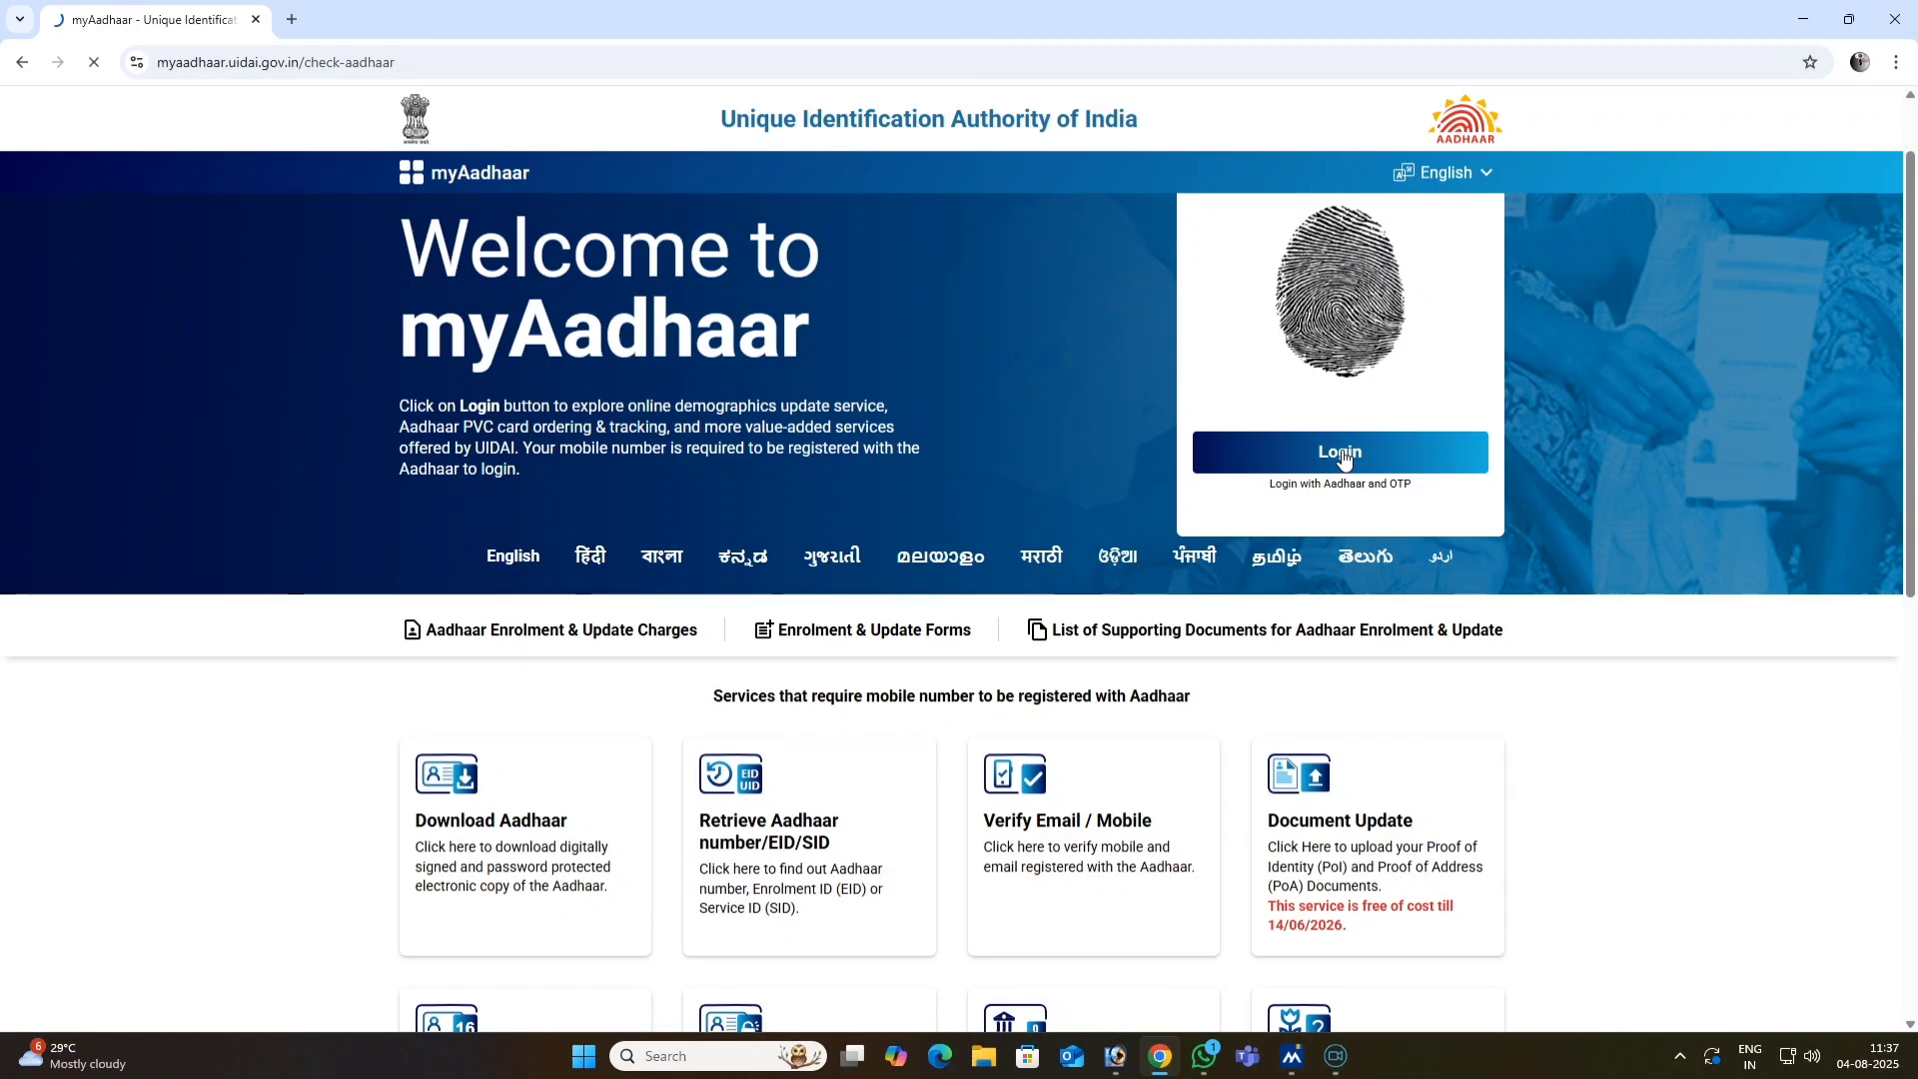
pyautogui.click(1342, 457)
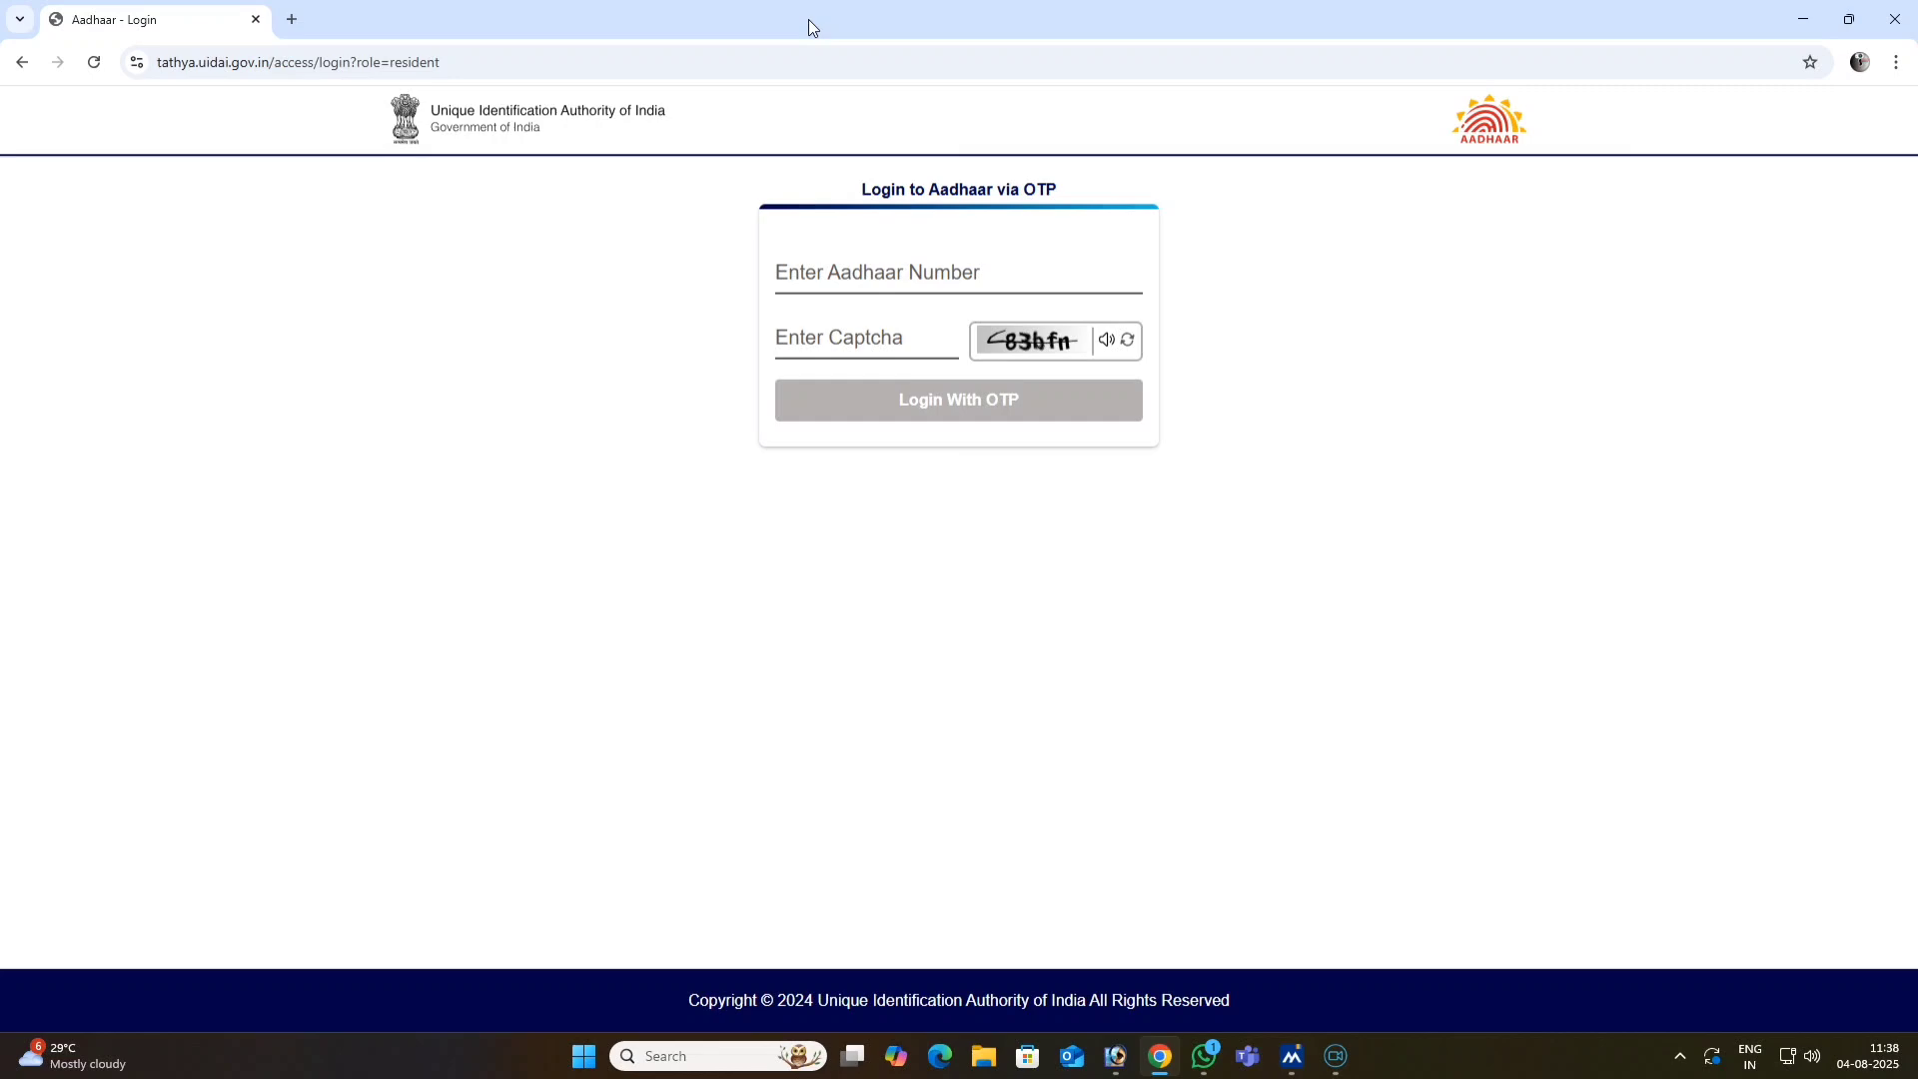
# Enter the Aadhaar number and the displayed captcha, then request a login OTP.
pyautogui.click(855, 275)
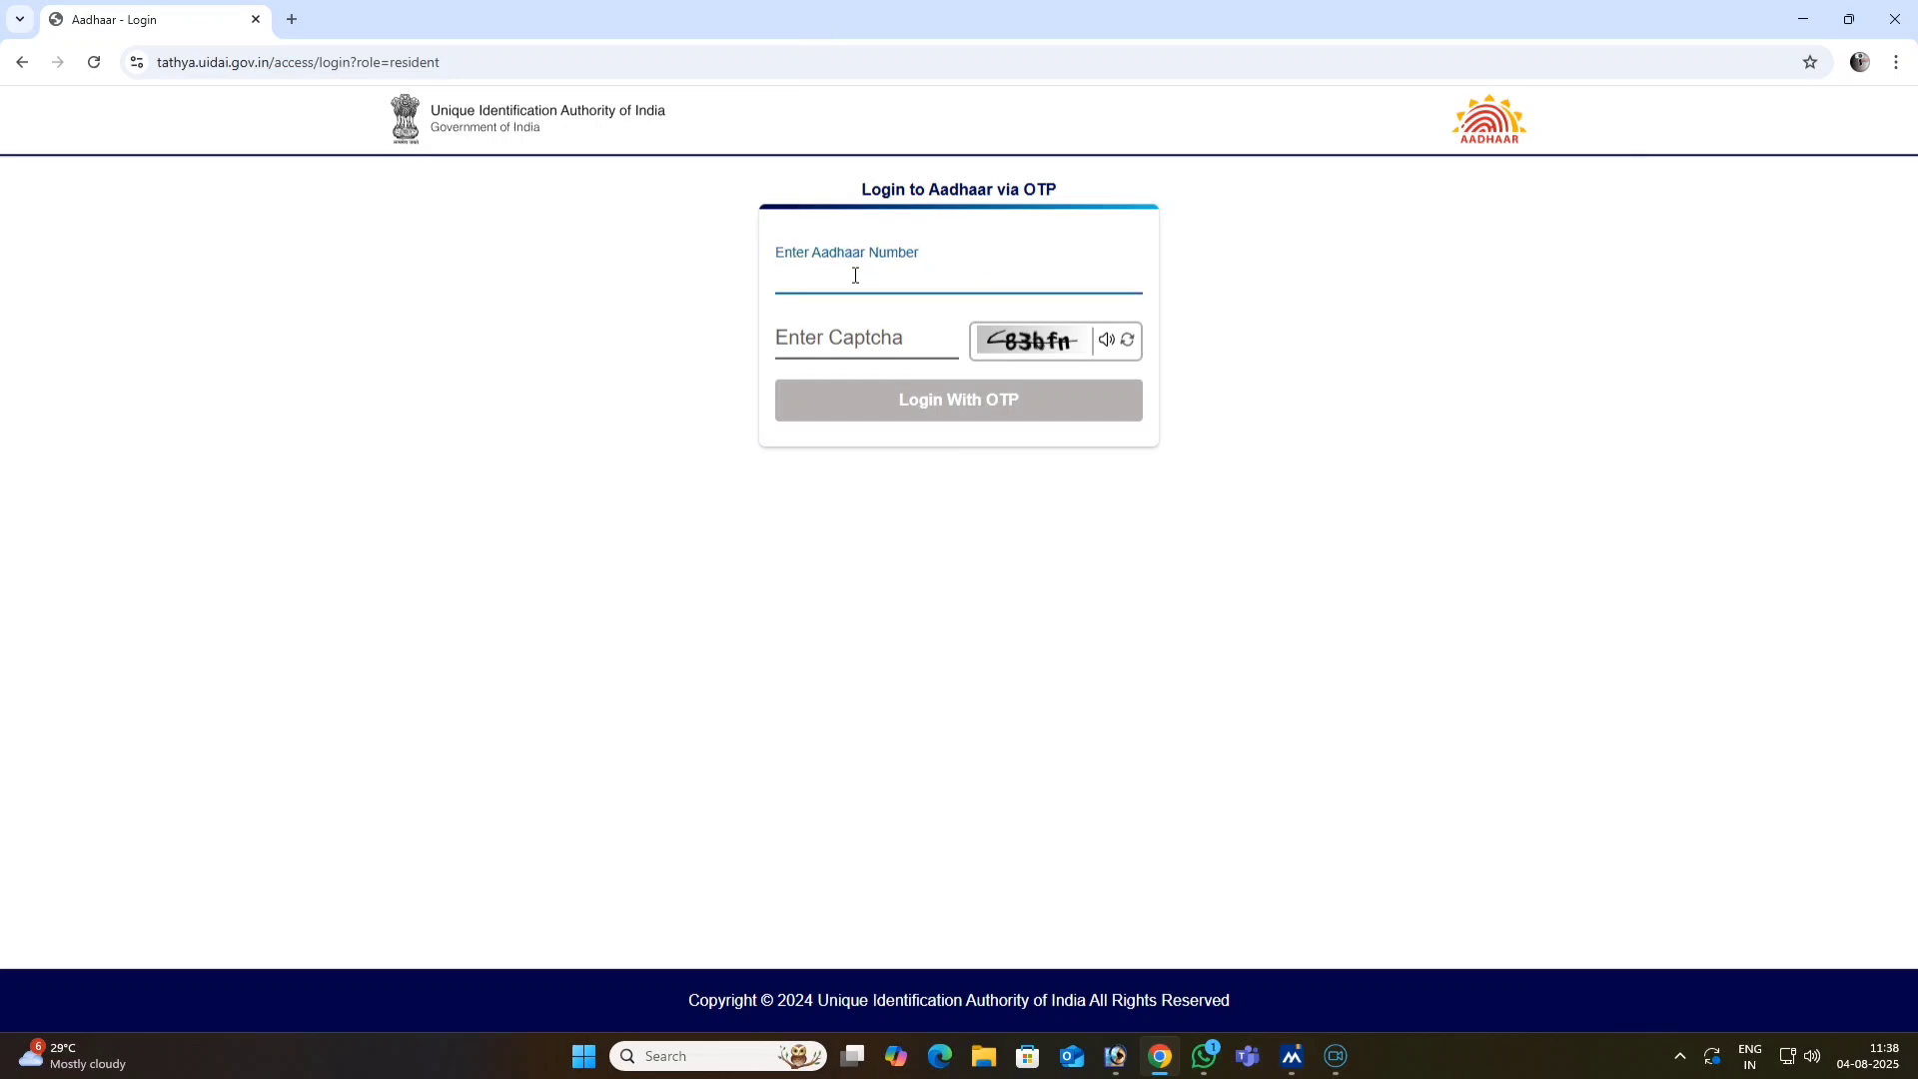
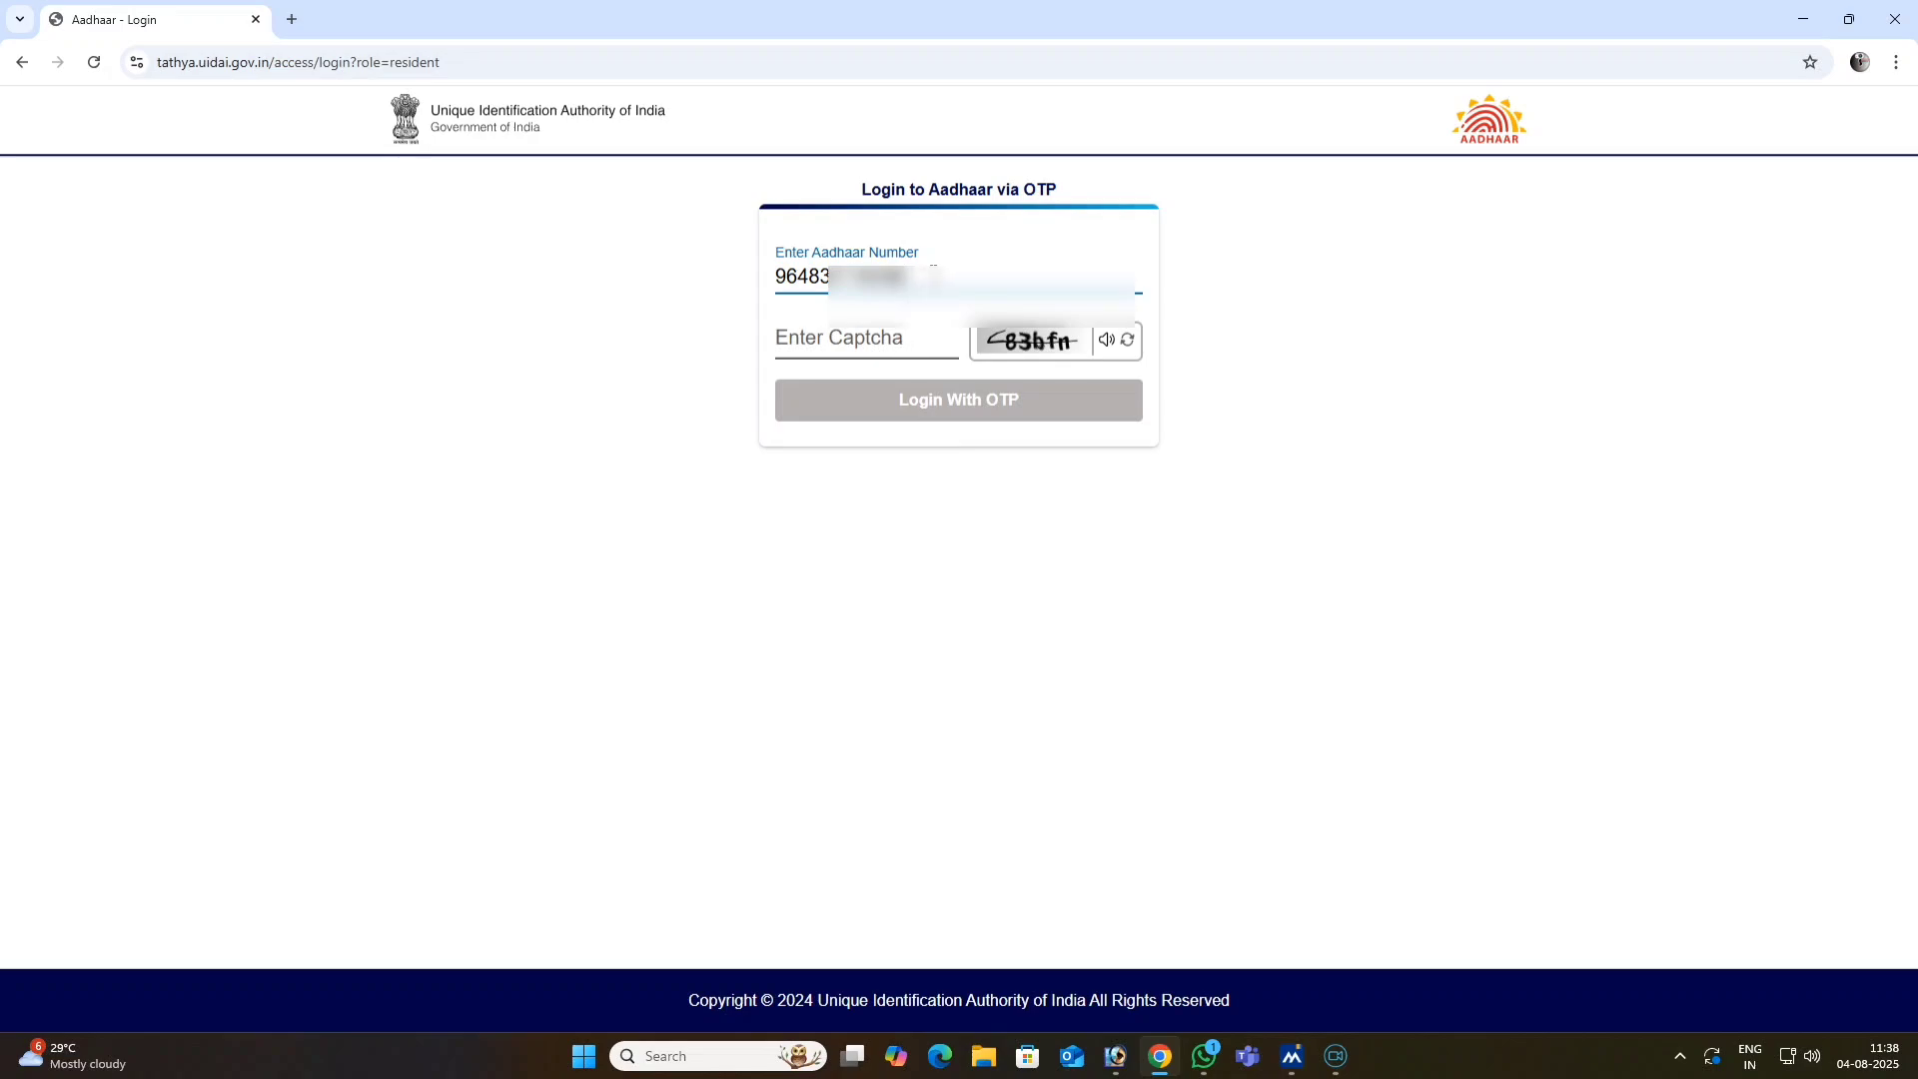
pyautogui.moveTo(911, 278); pyautogui.dragTo(711, 336)
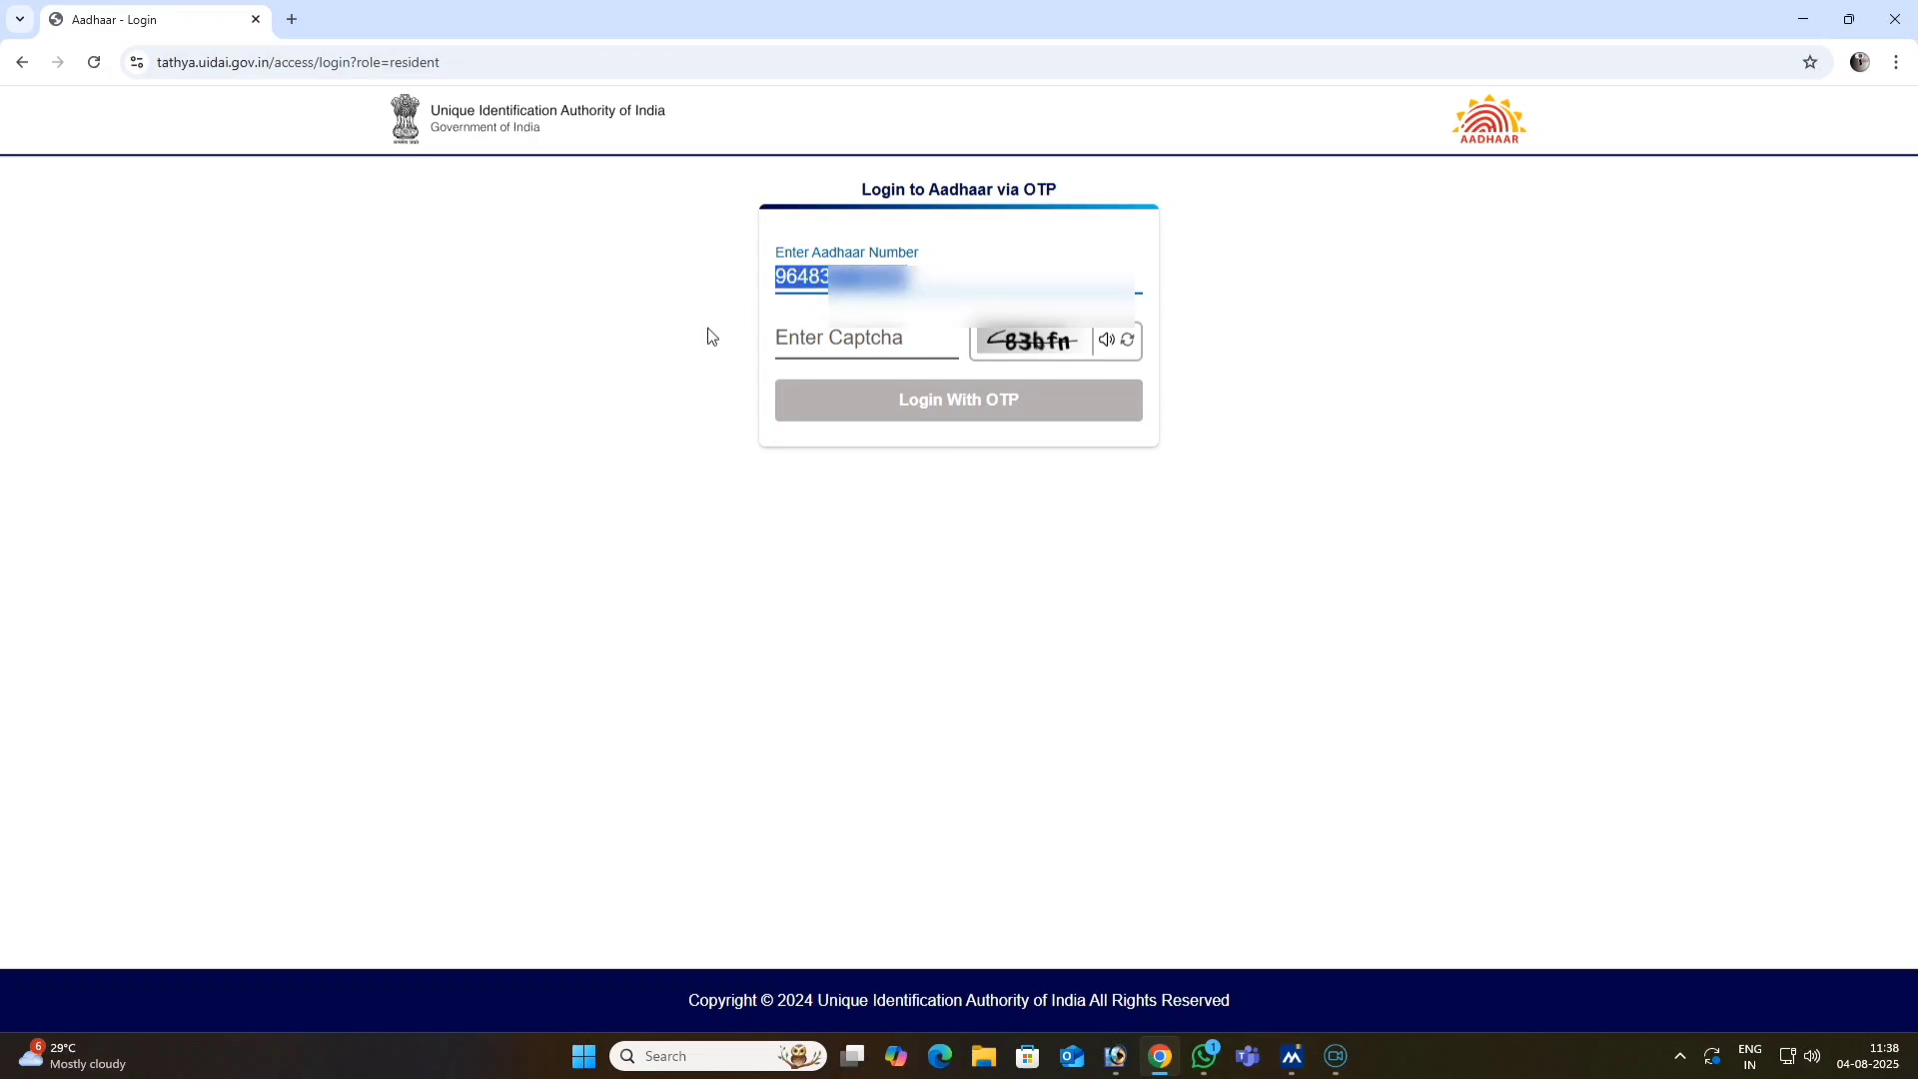
pyautogui.click(872, 347)
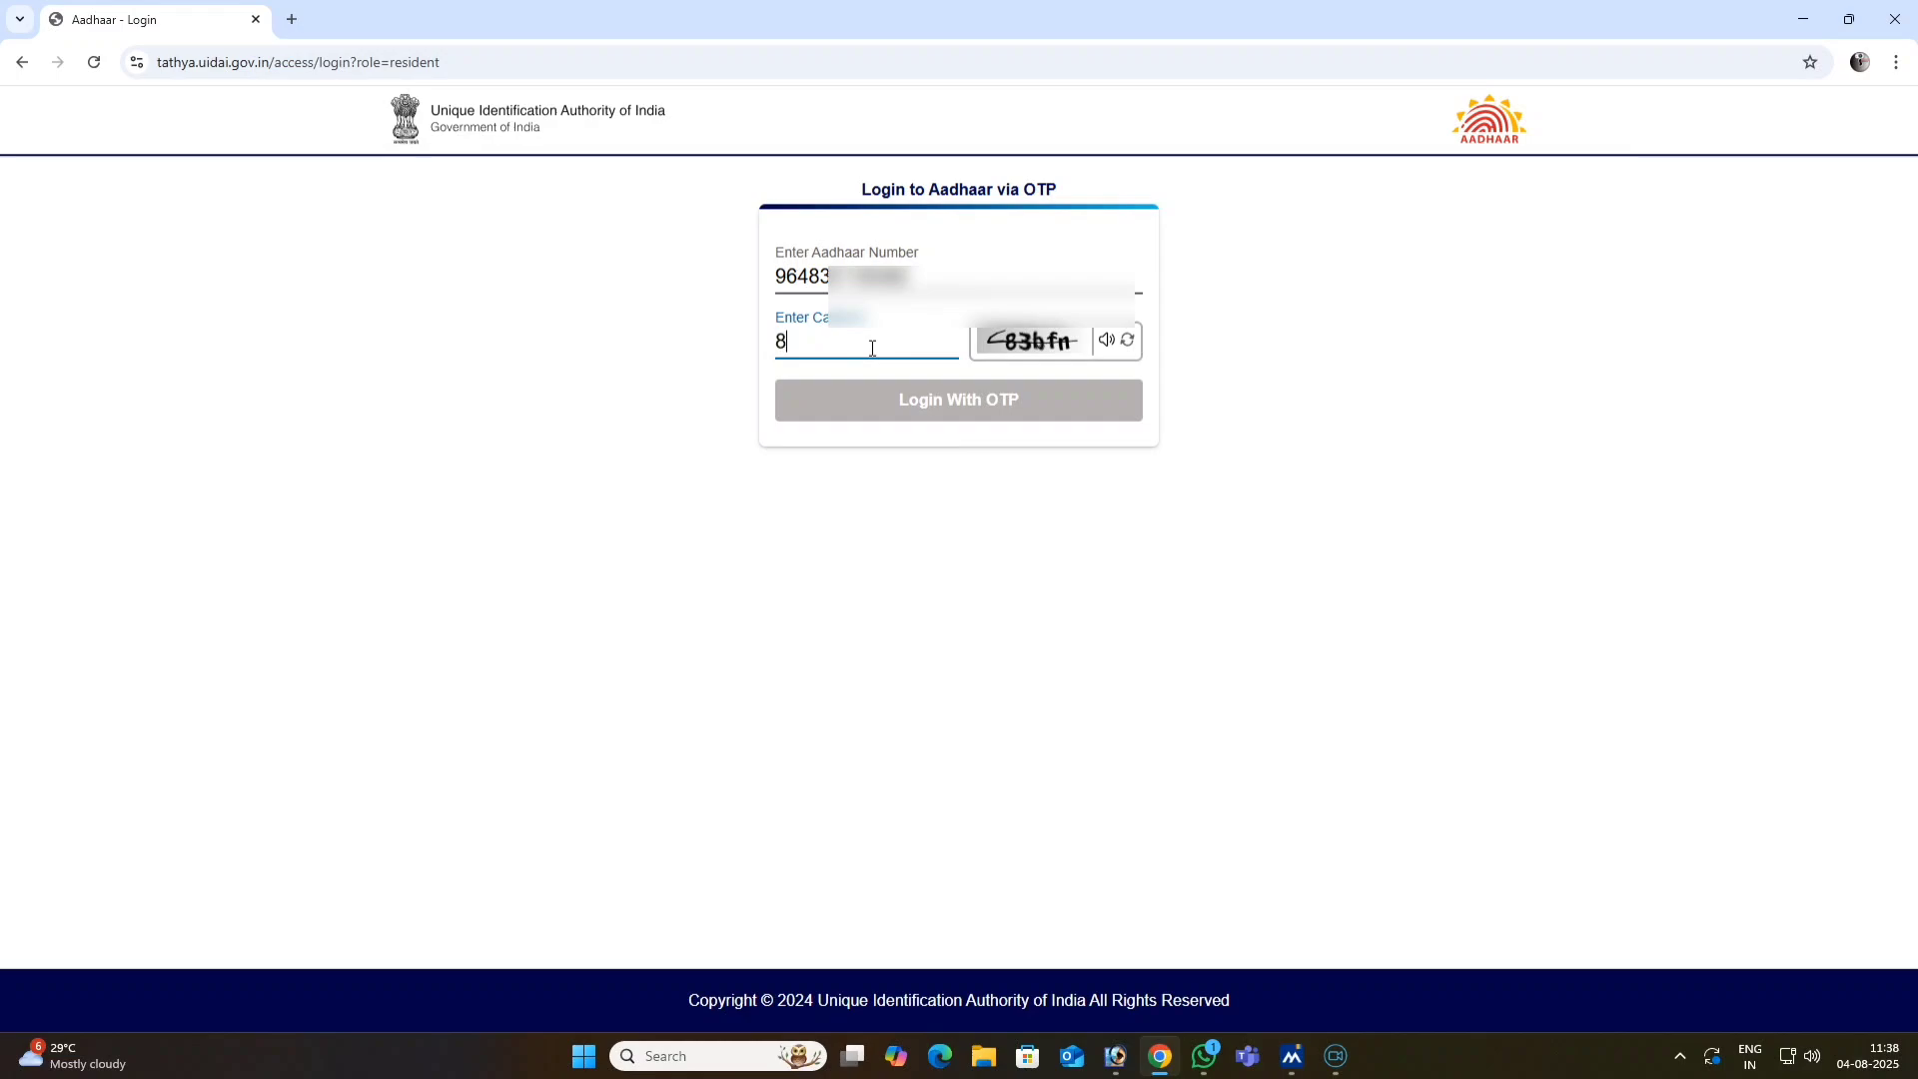
pyautogui.write('83')
pyautogui.write('B')
pyautogui.write('bf')
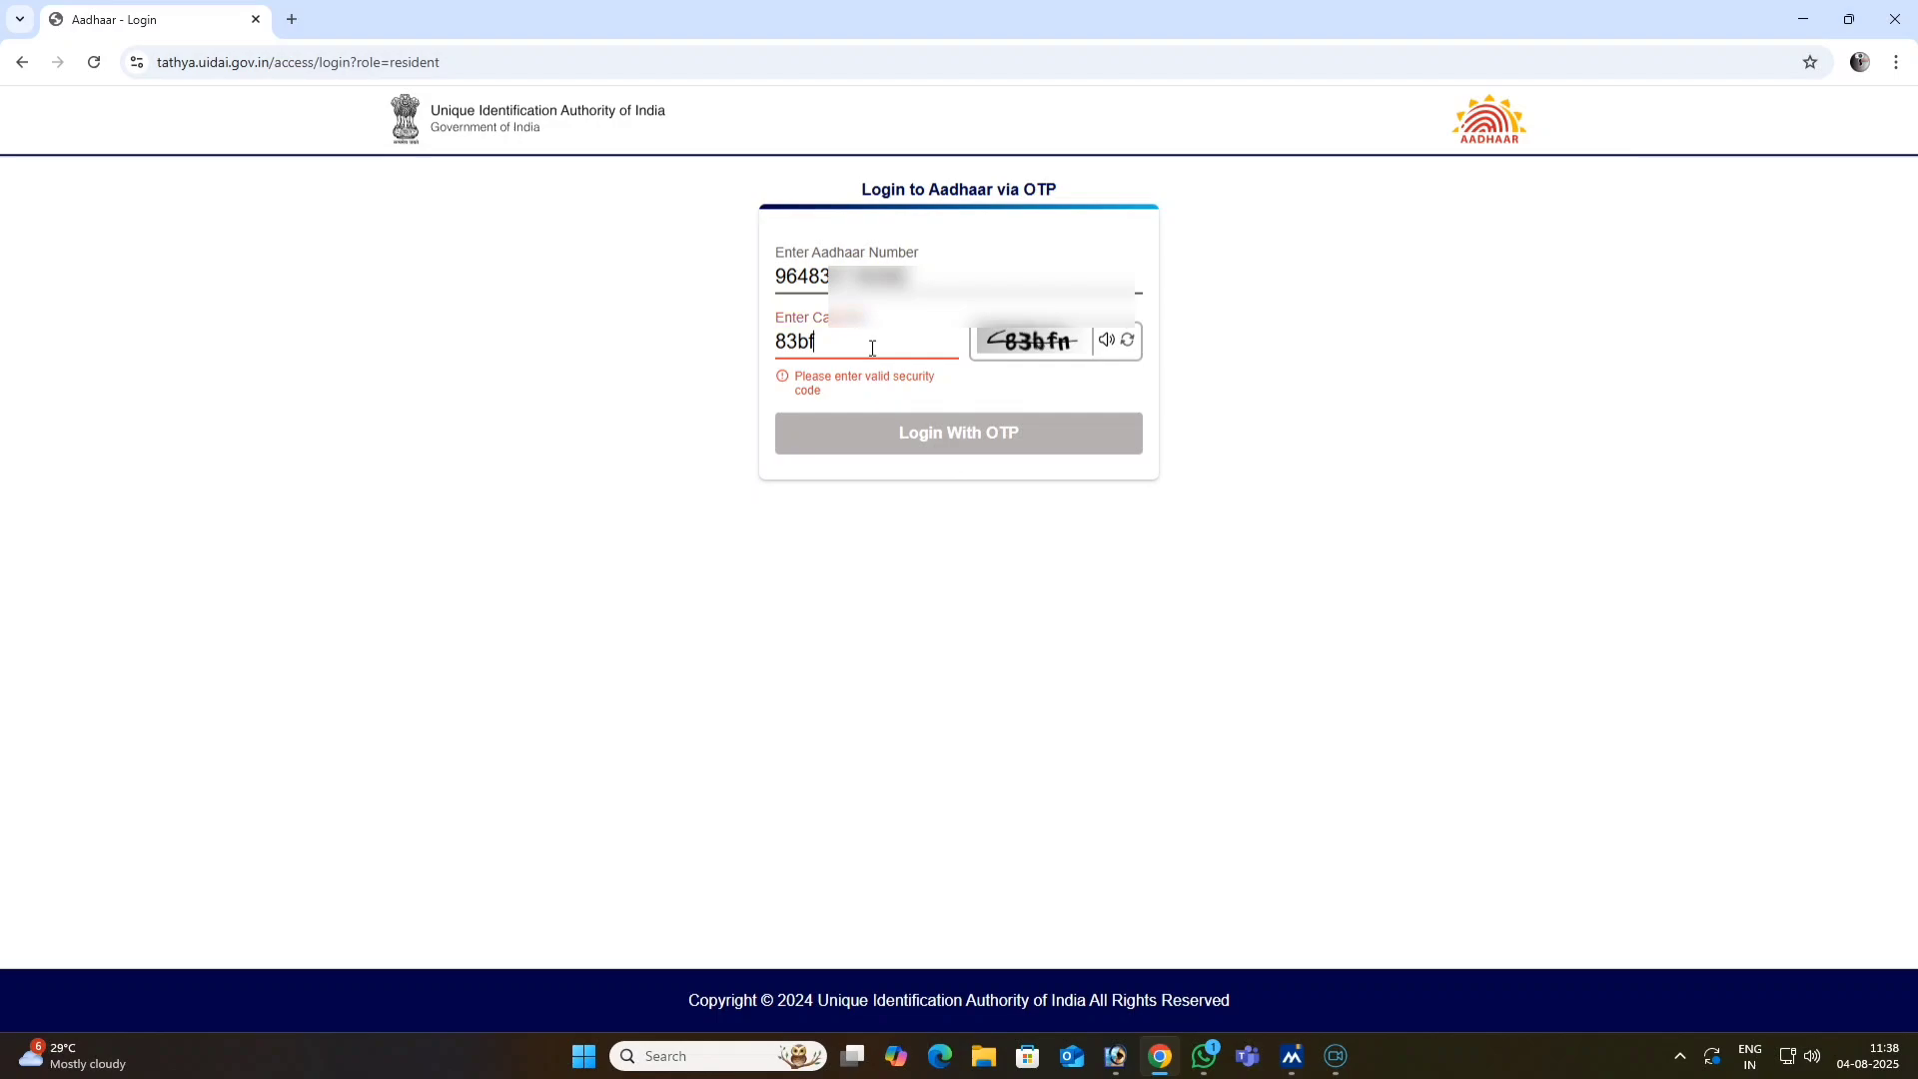
pyautogui.write('n')
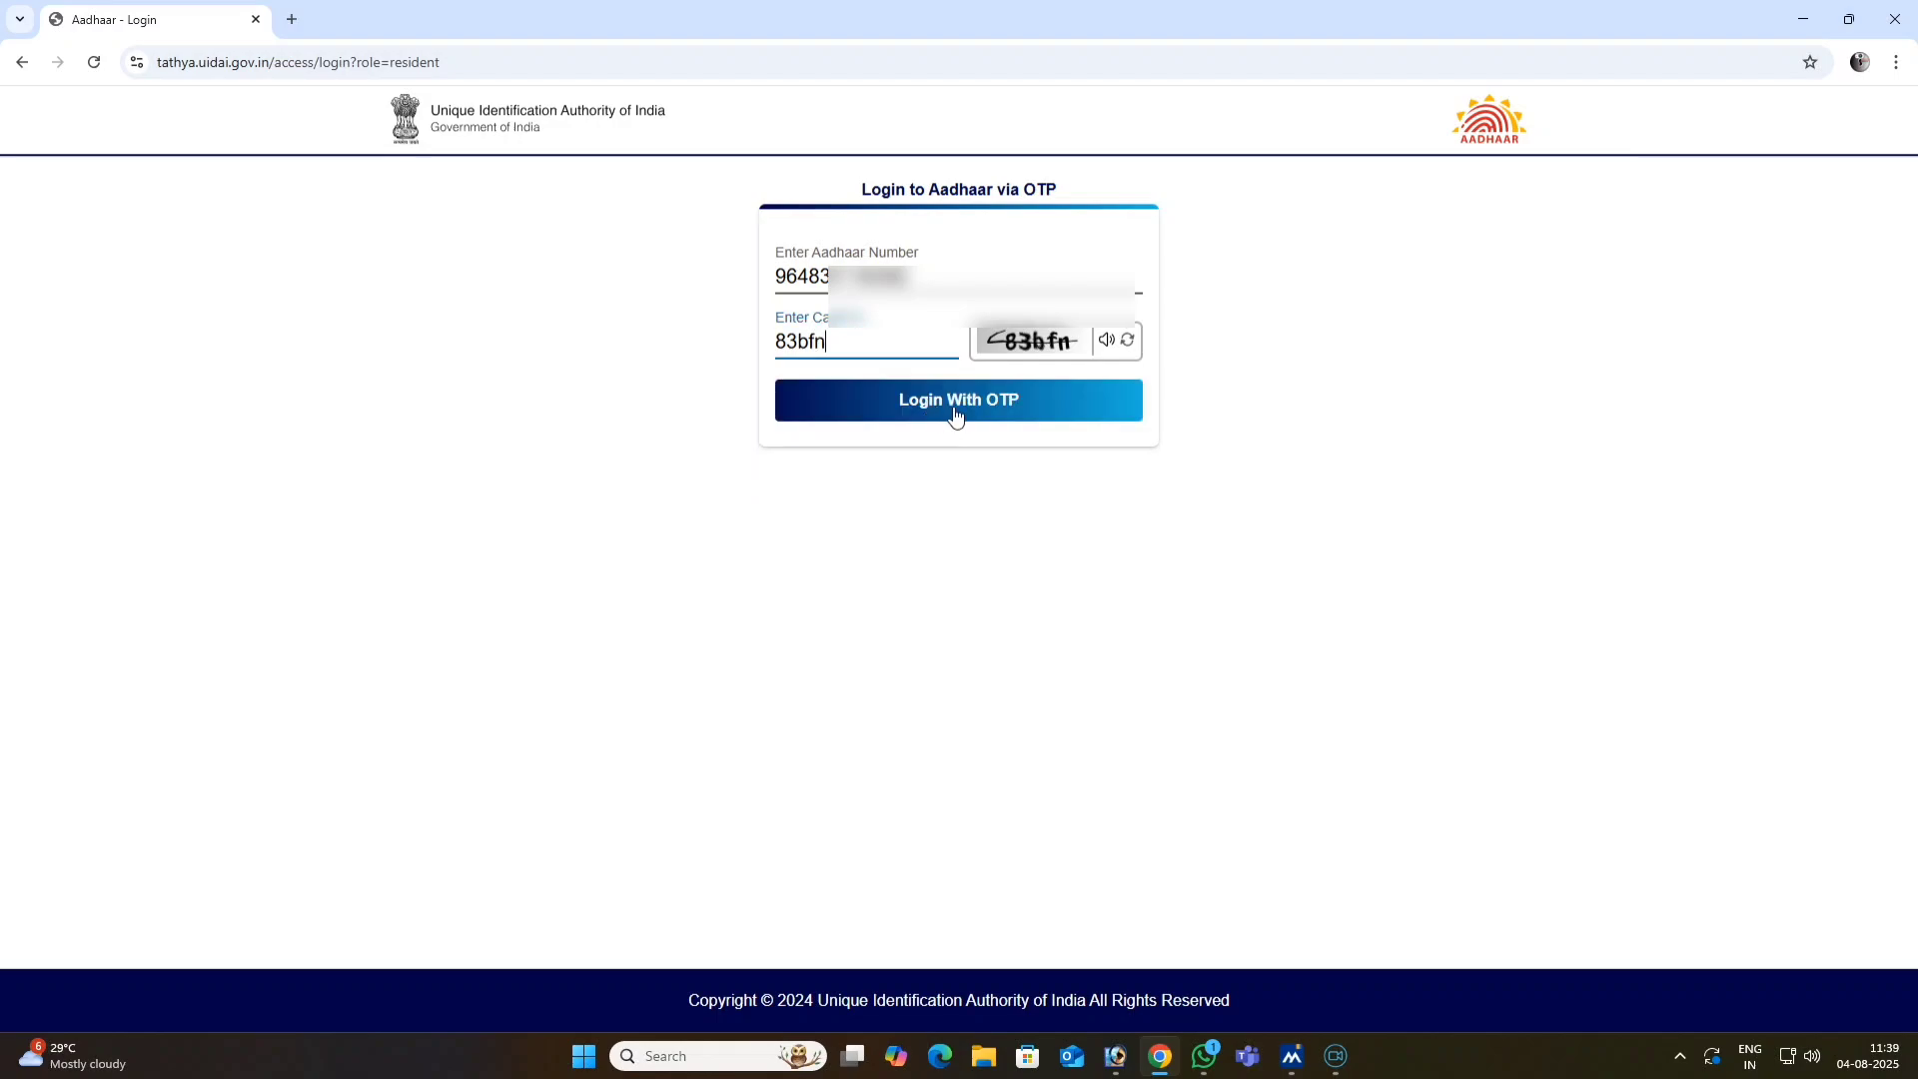
pyautogui.click(953, 405)
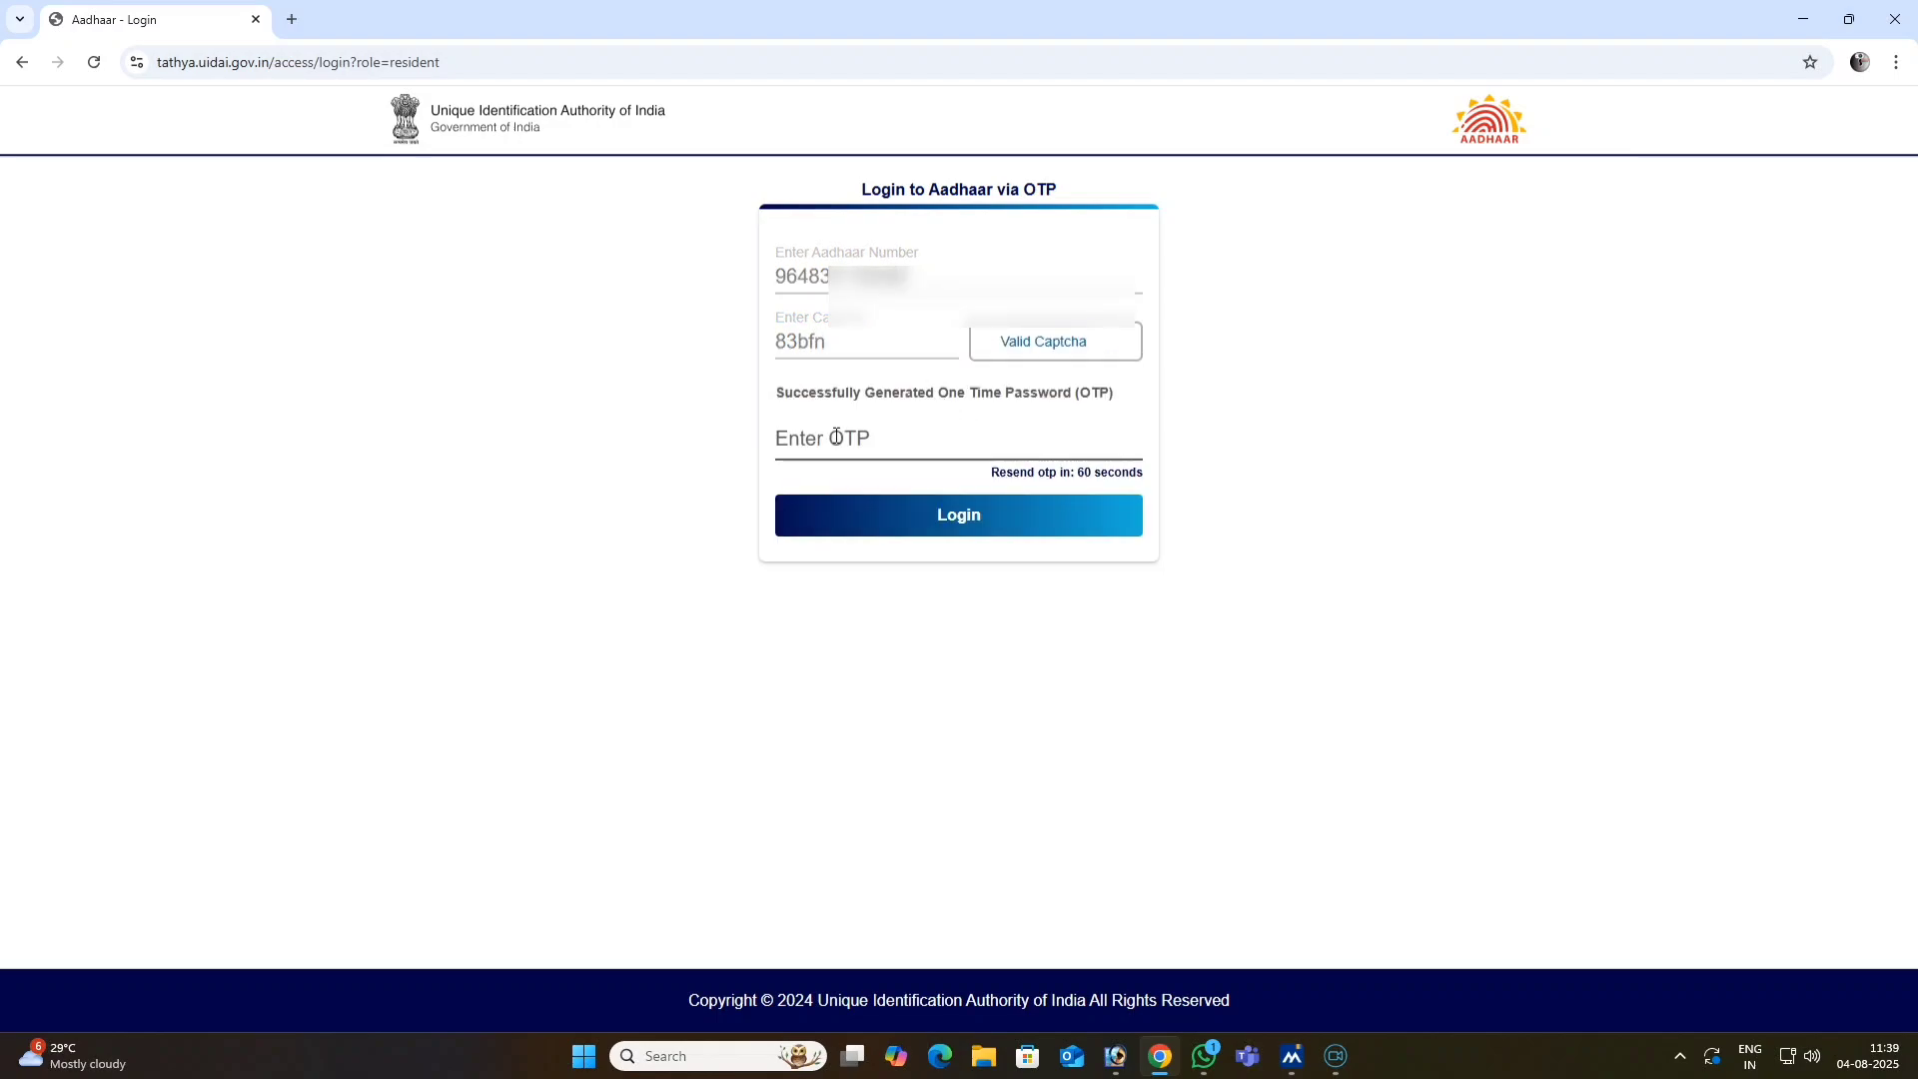
# Log in with the received OTP, re-entering it correctly after the Invalid OTP error.
pyautogui.click(879, 441)
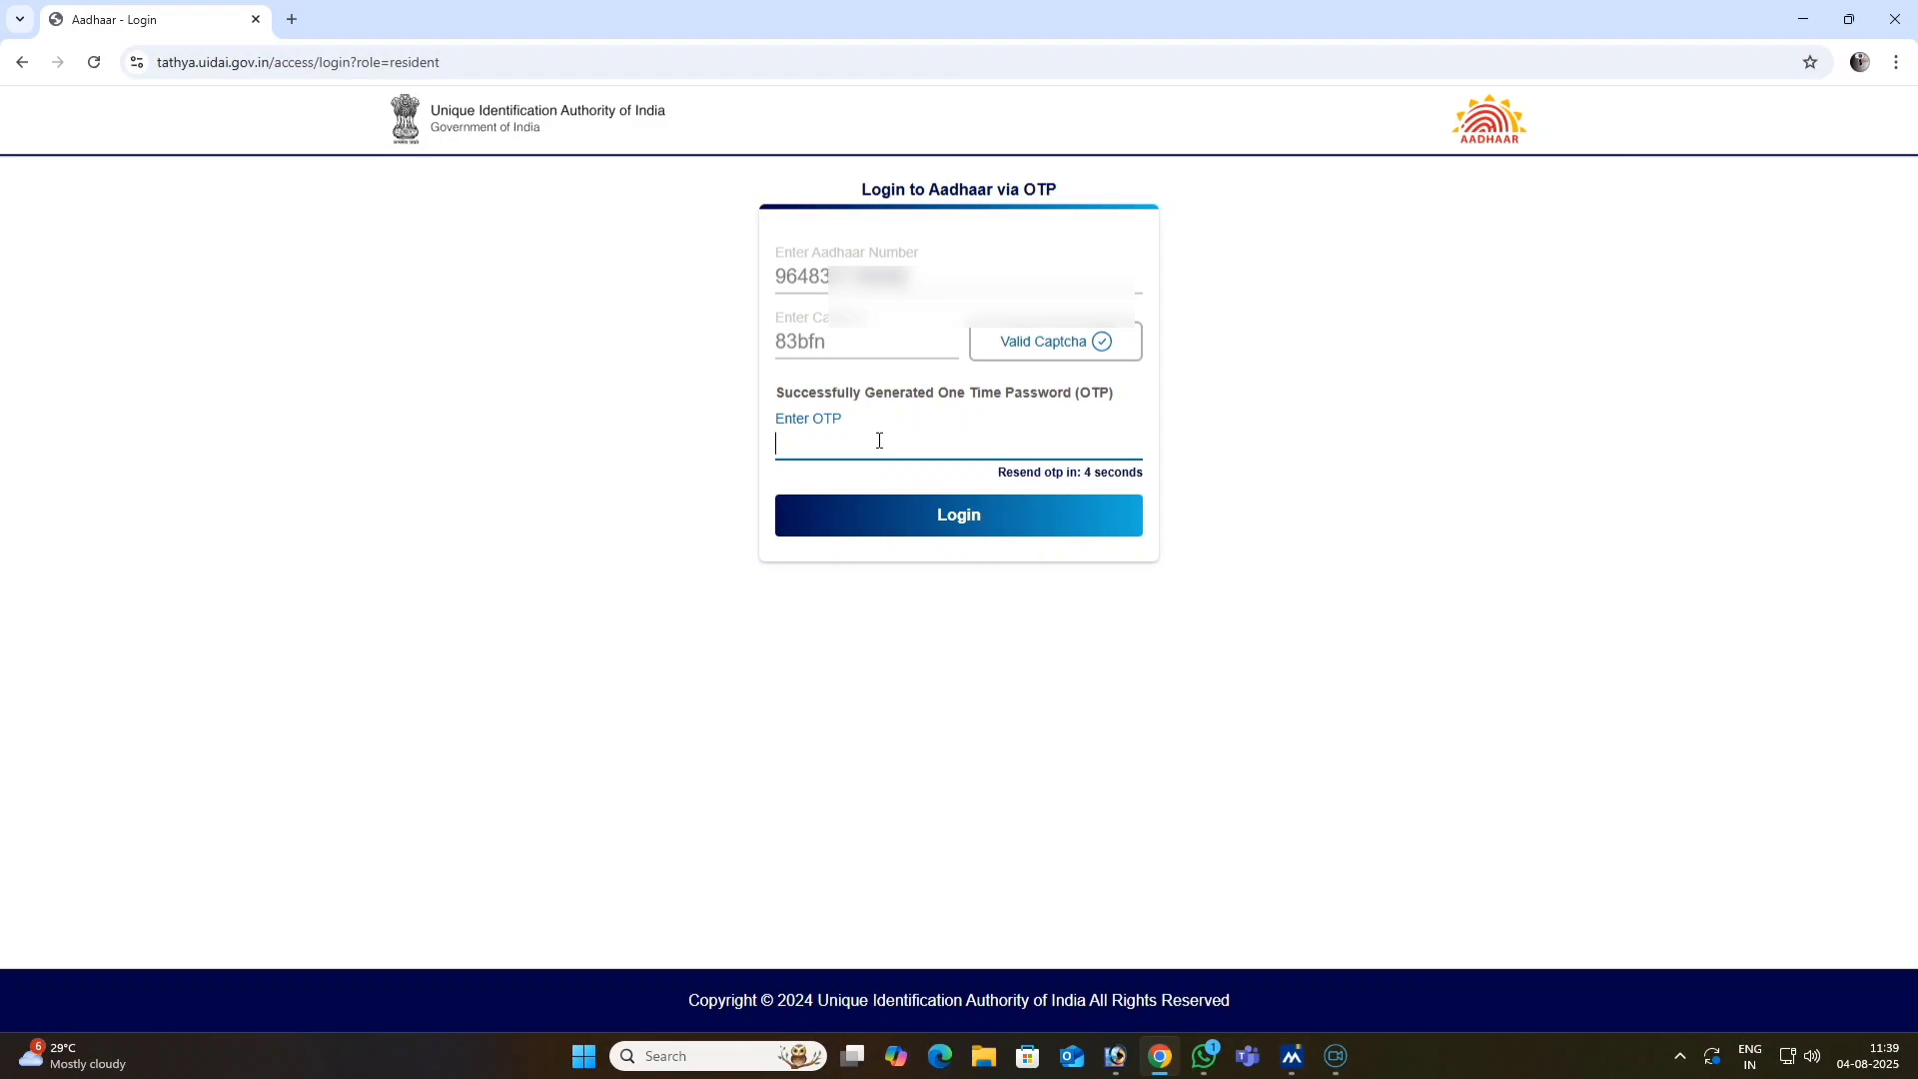
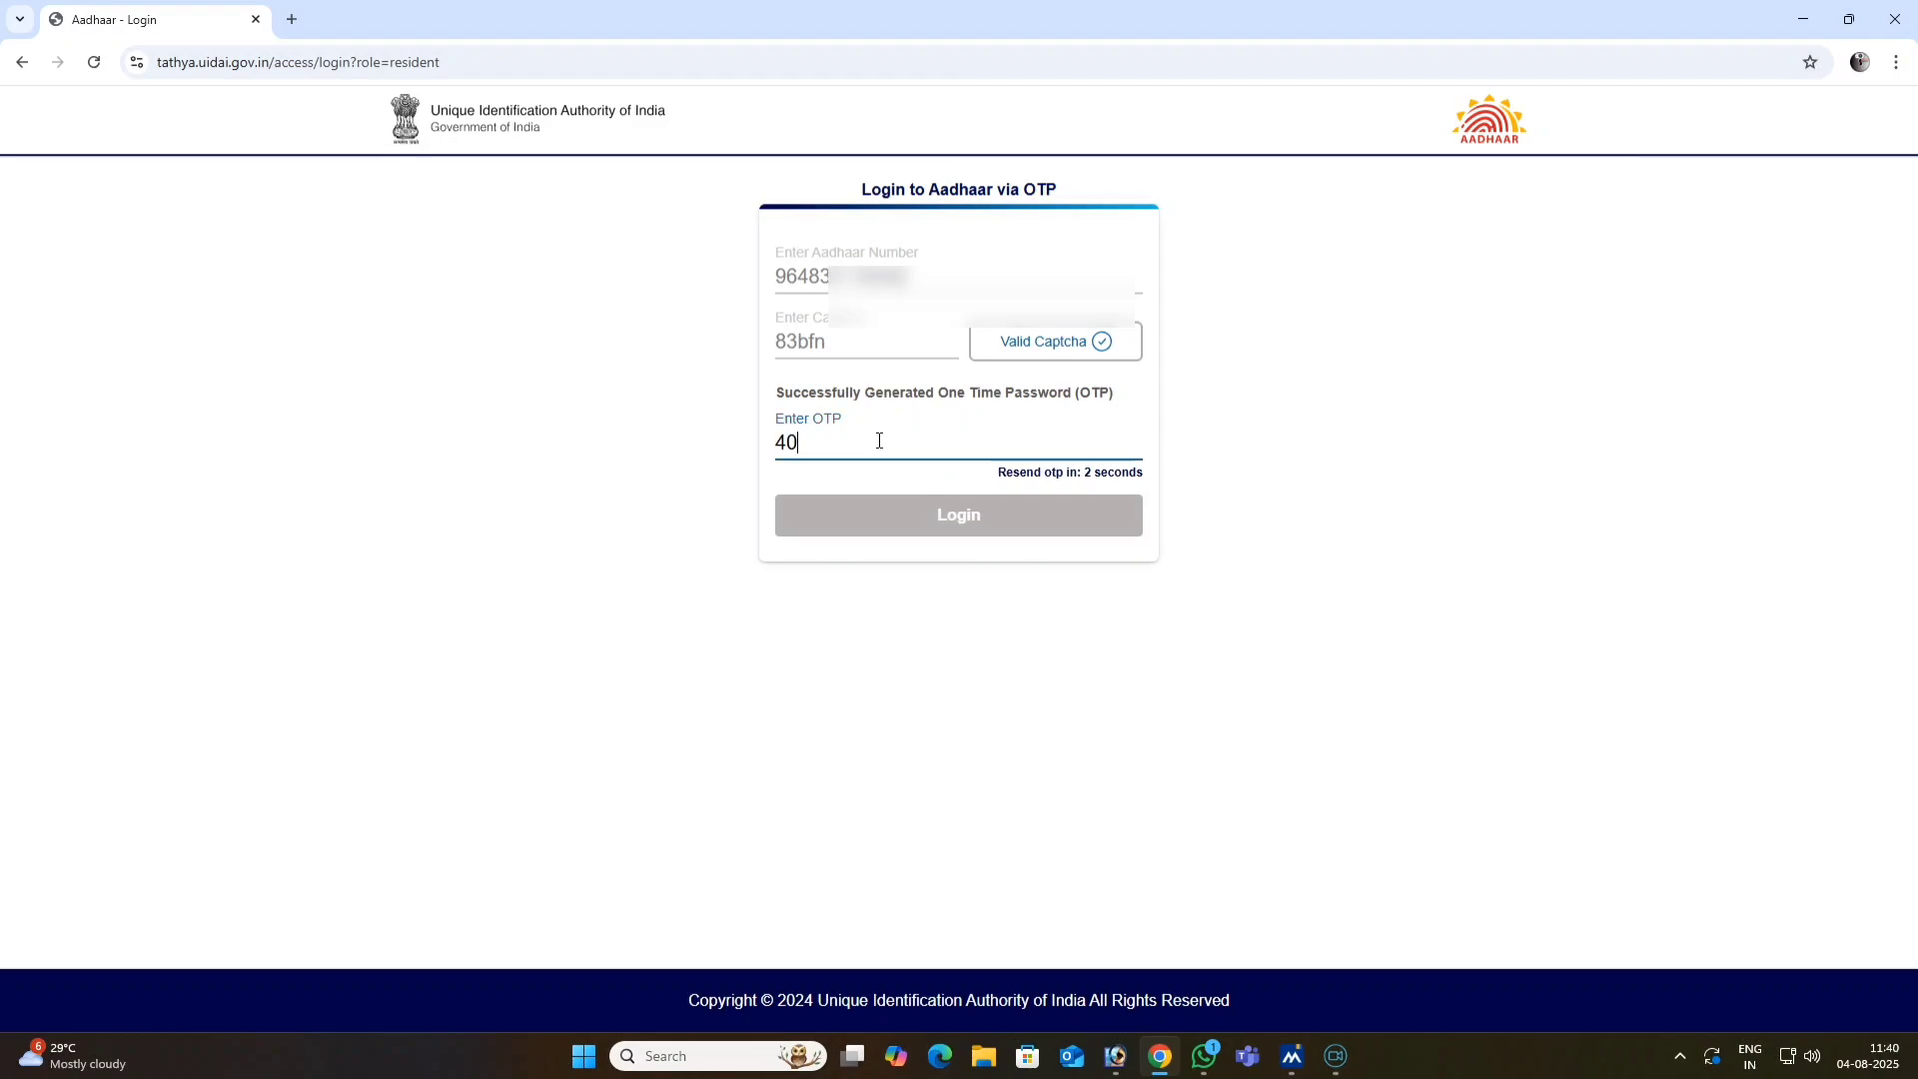
pyautogui.click(939, 509)
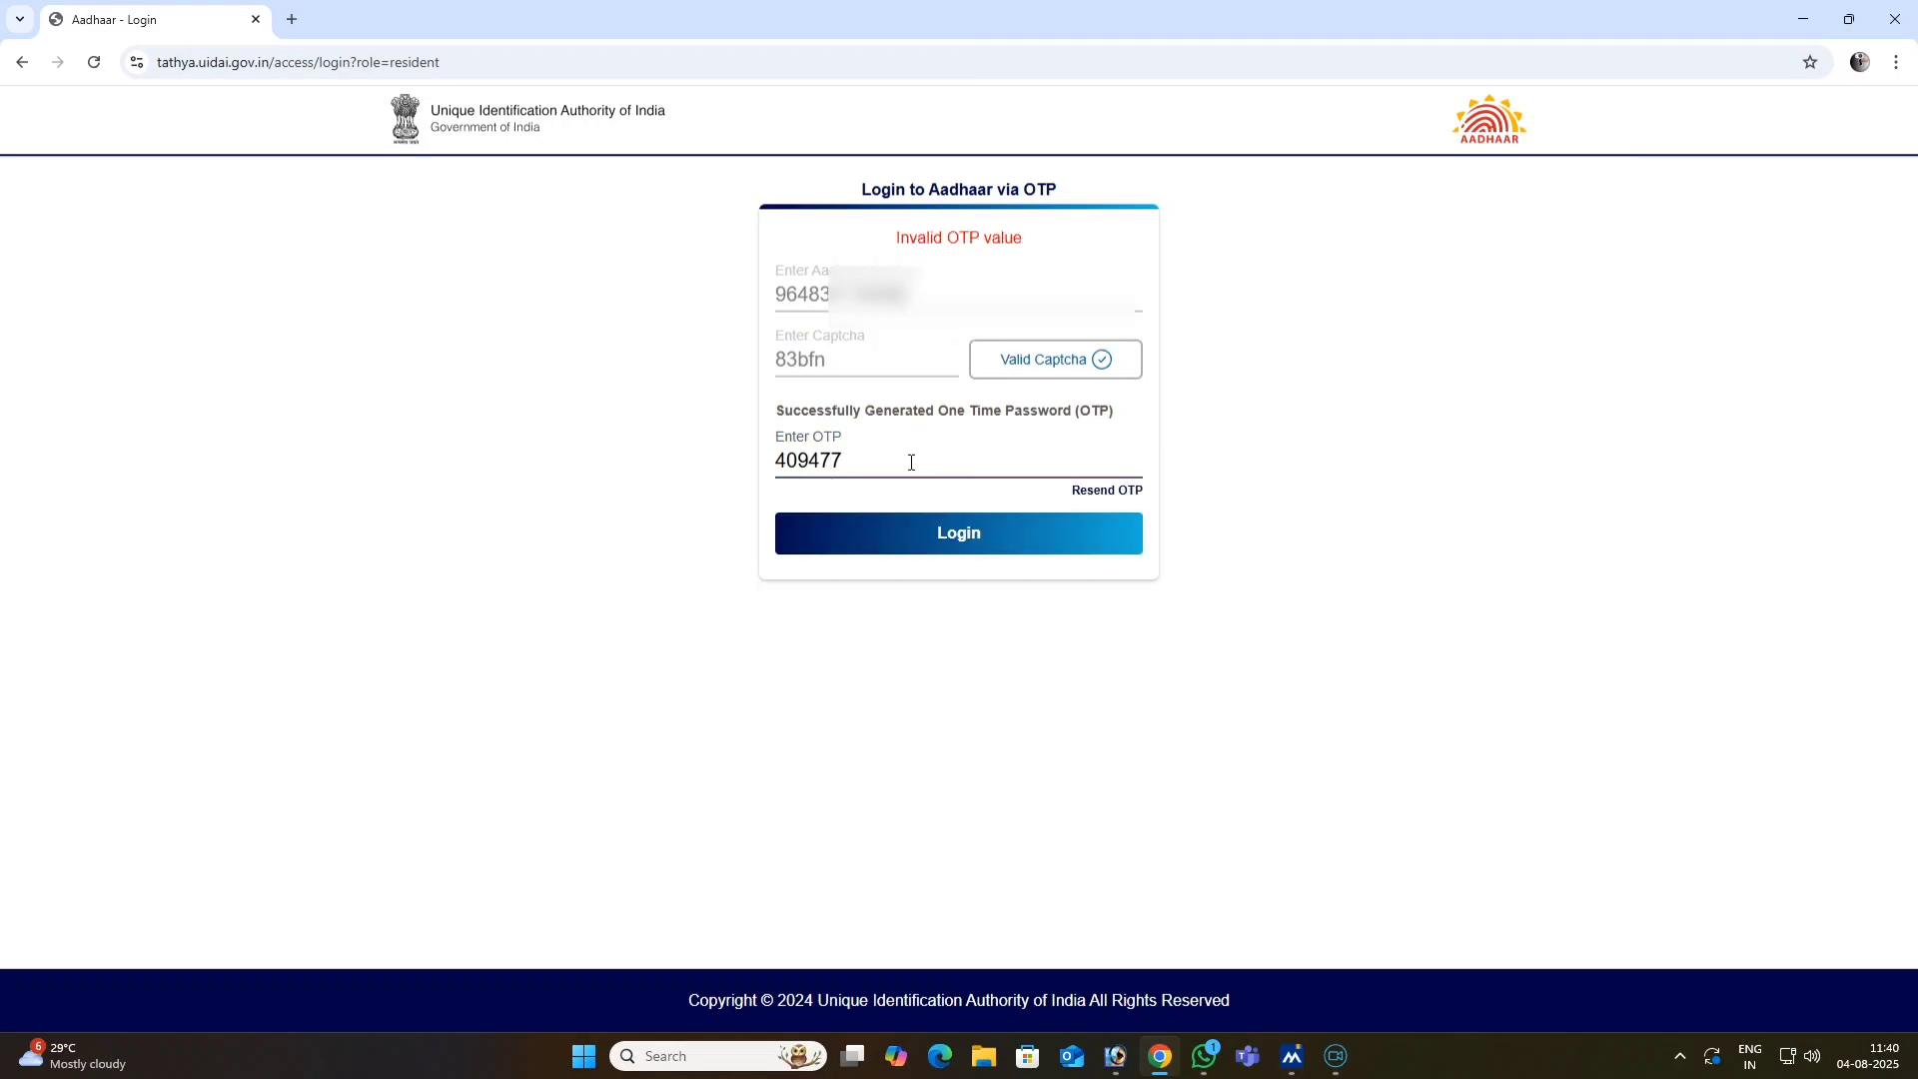
pyautogui.moveTo(903, 459); pyautogui.dragTo(779, 472)
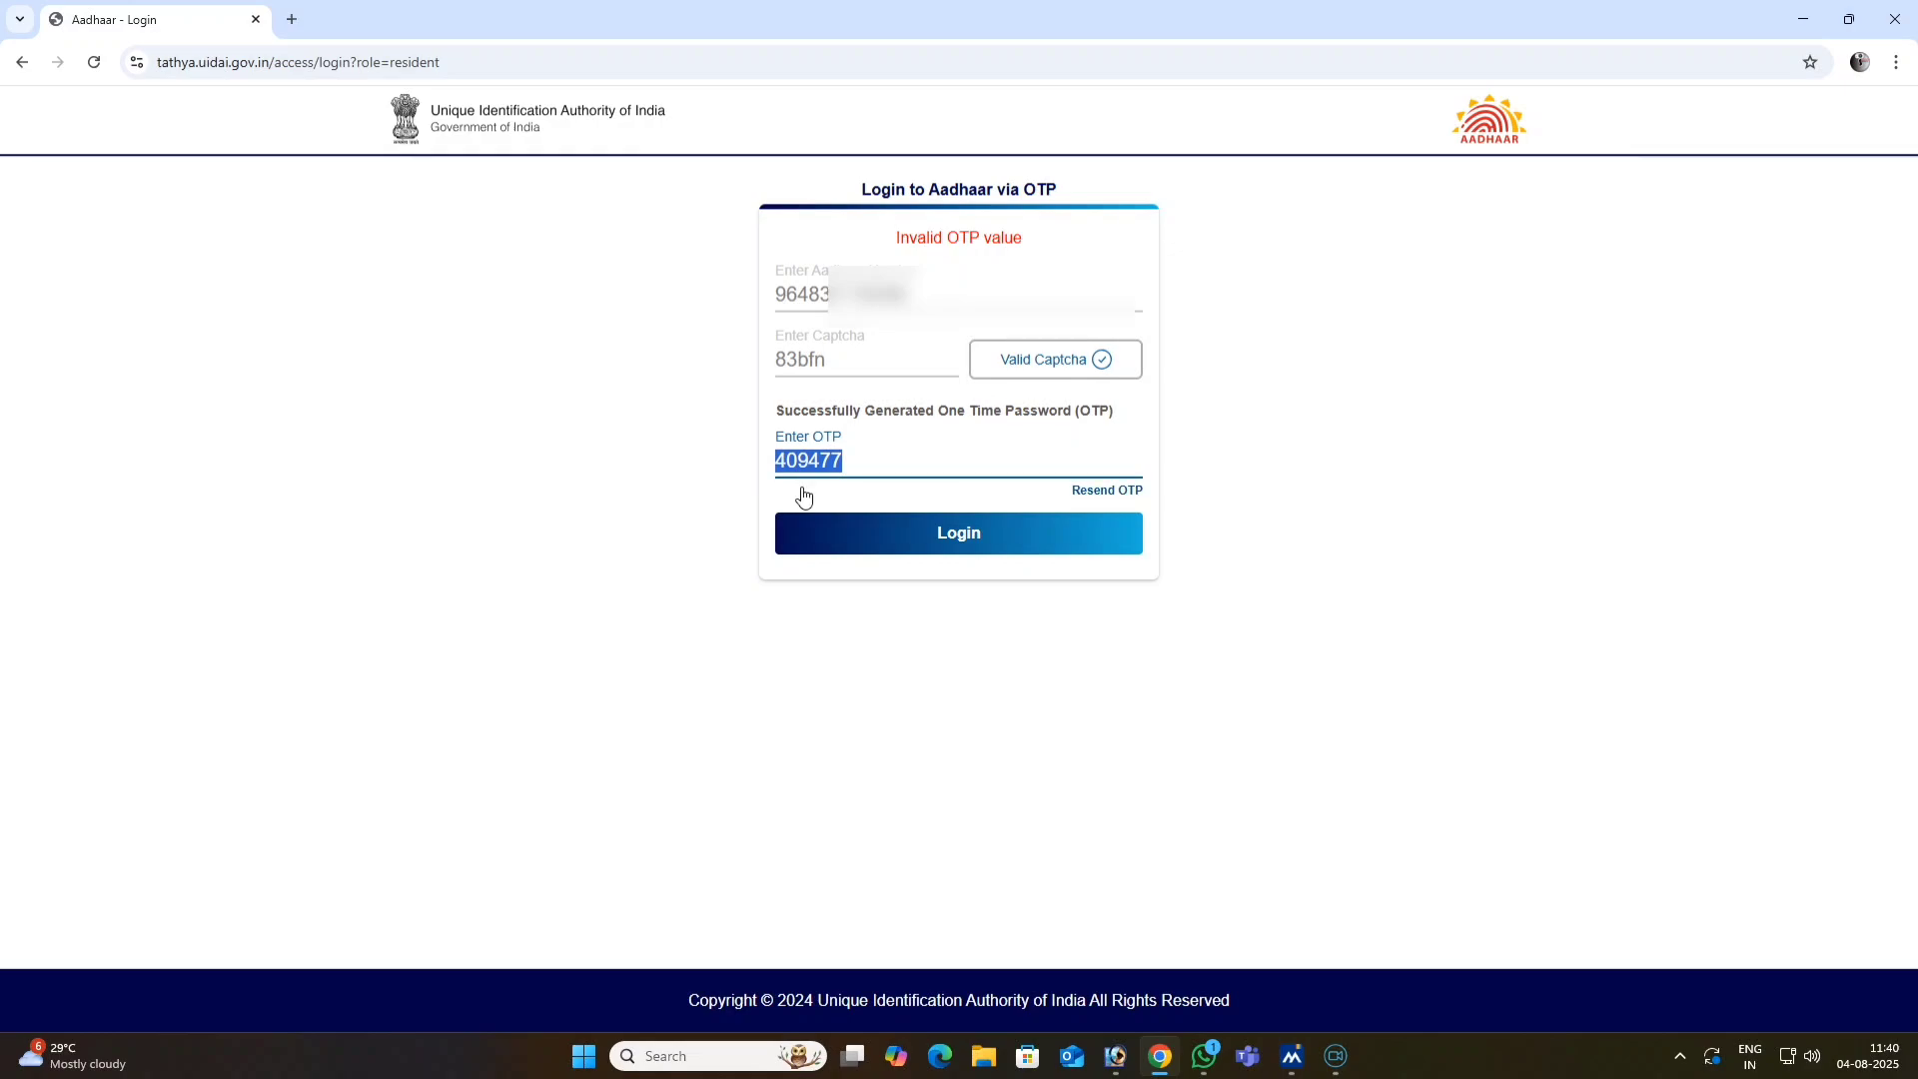
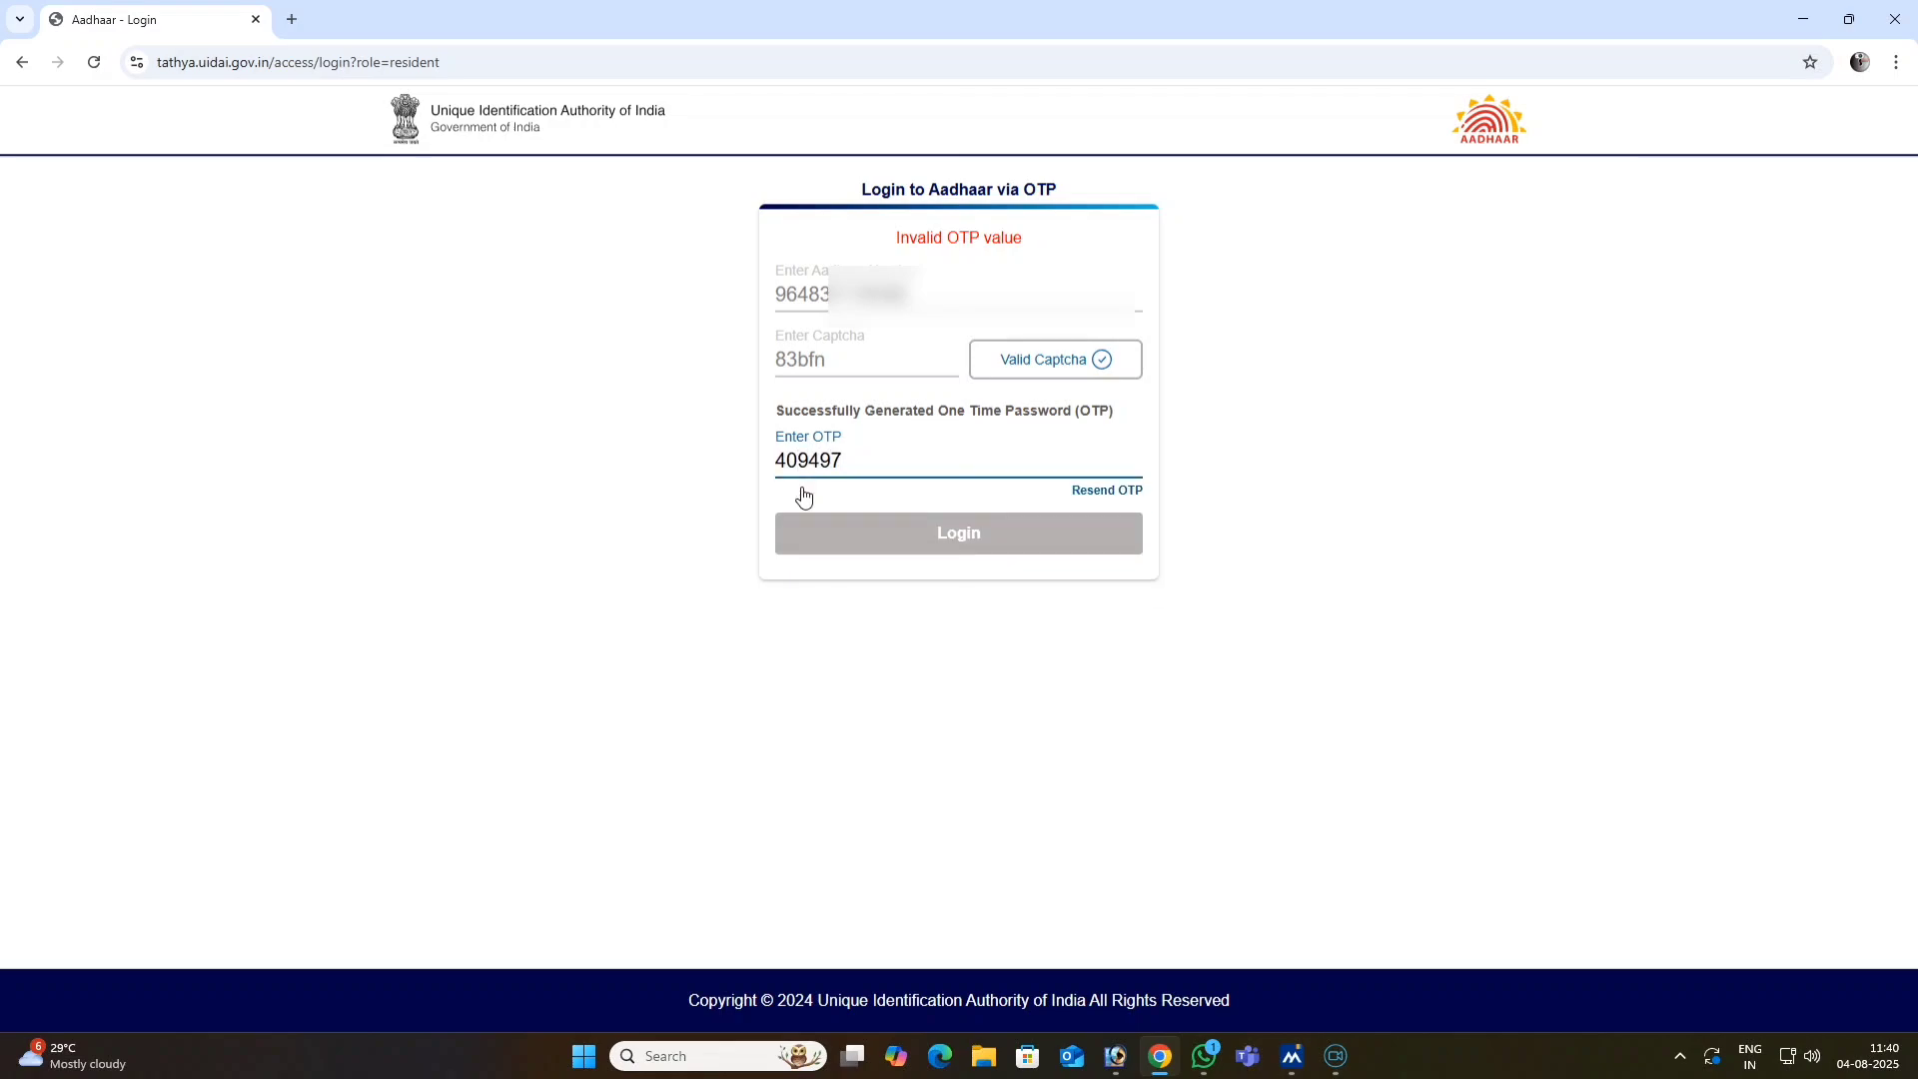
pyautogui.click(987, 537)
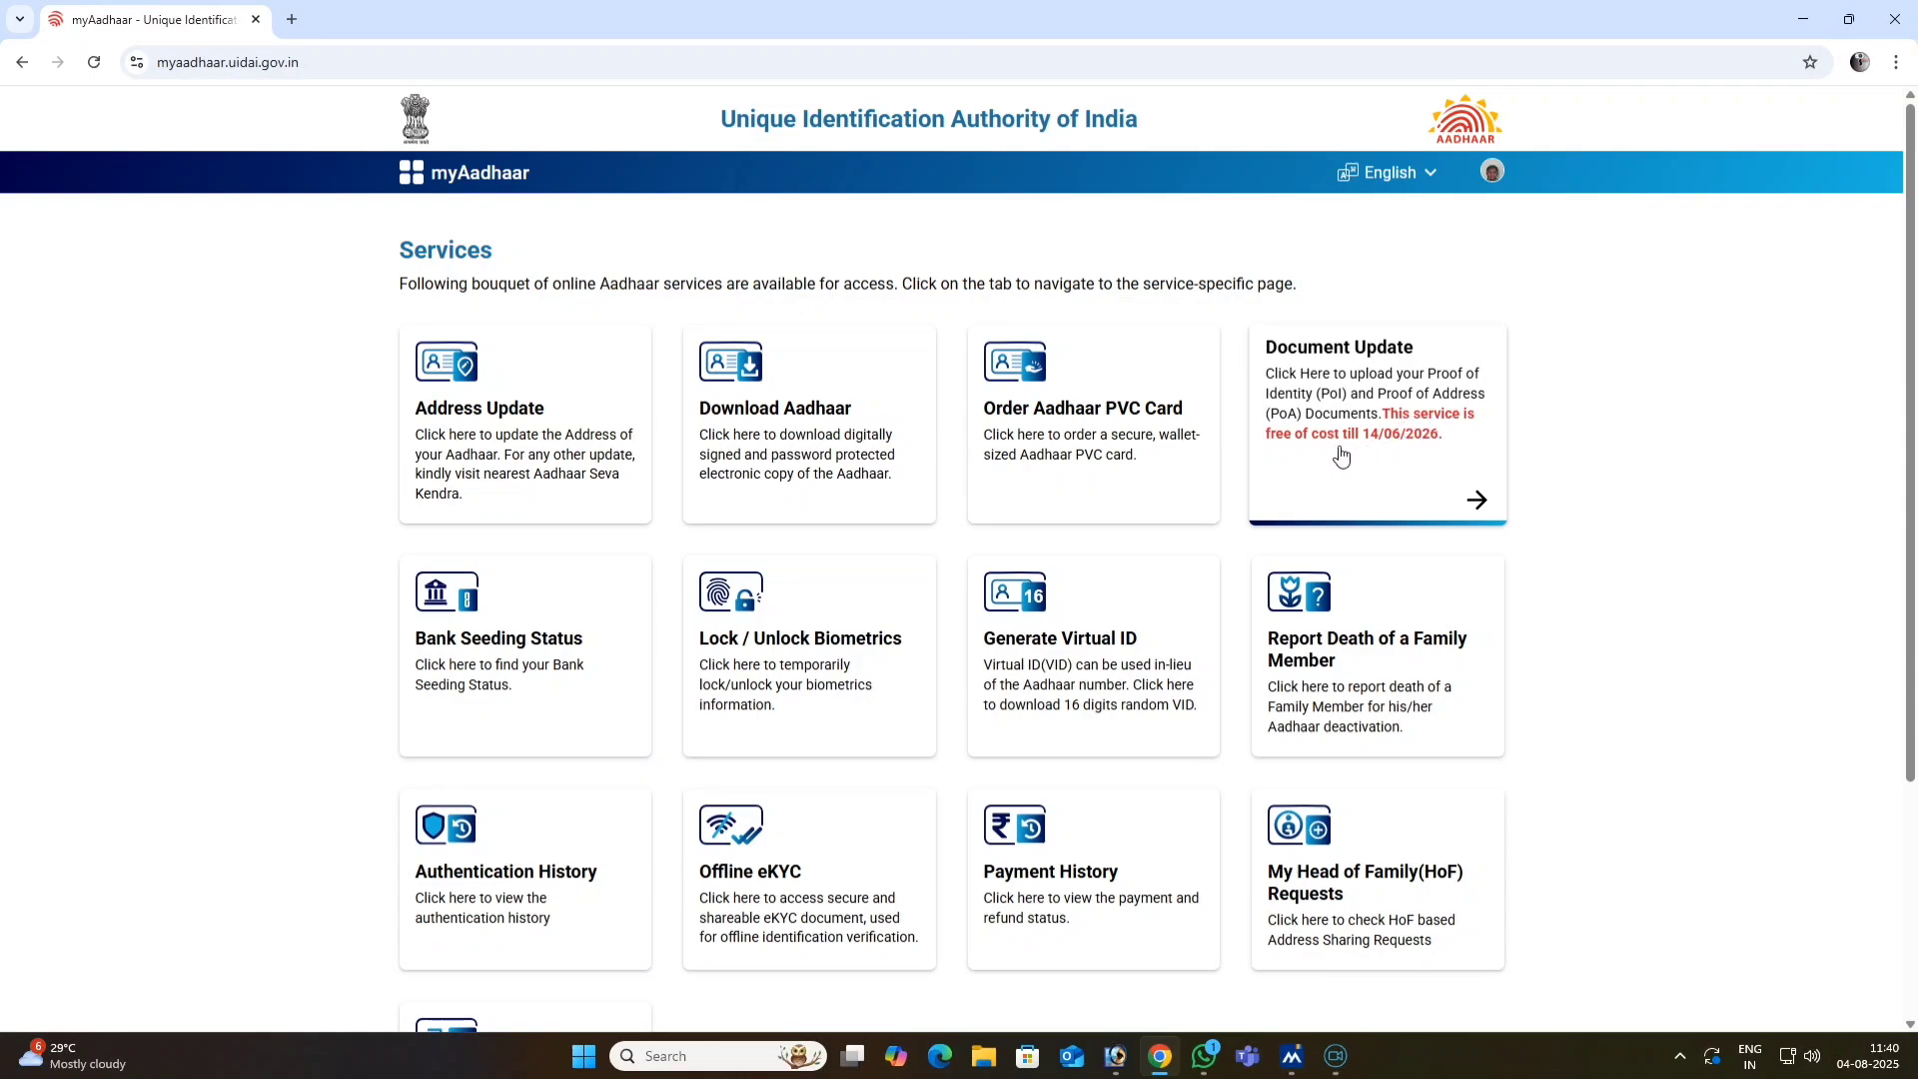
# Open Document Update, pass the overview pages, and confirm the demographic details are correct.
pyautogui.click(1480, 503)
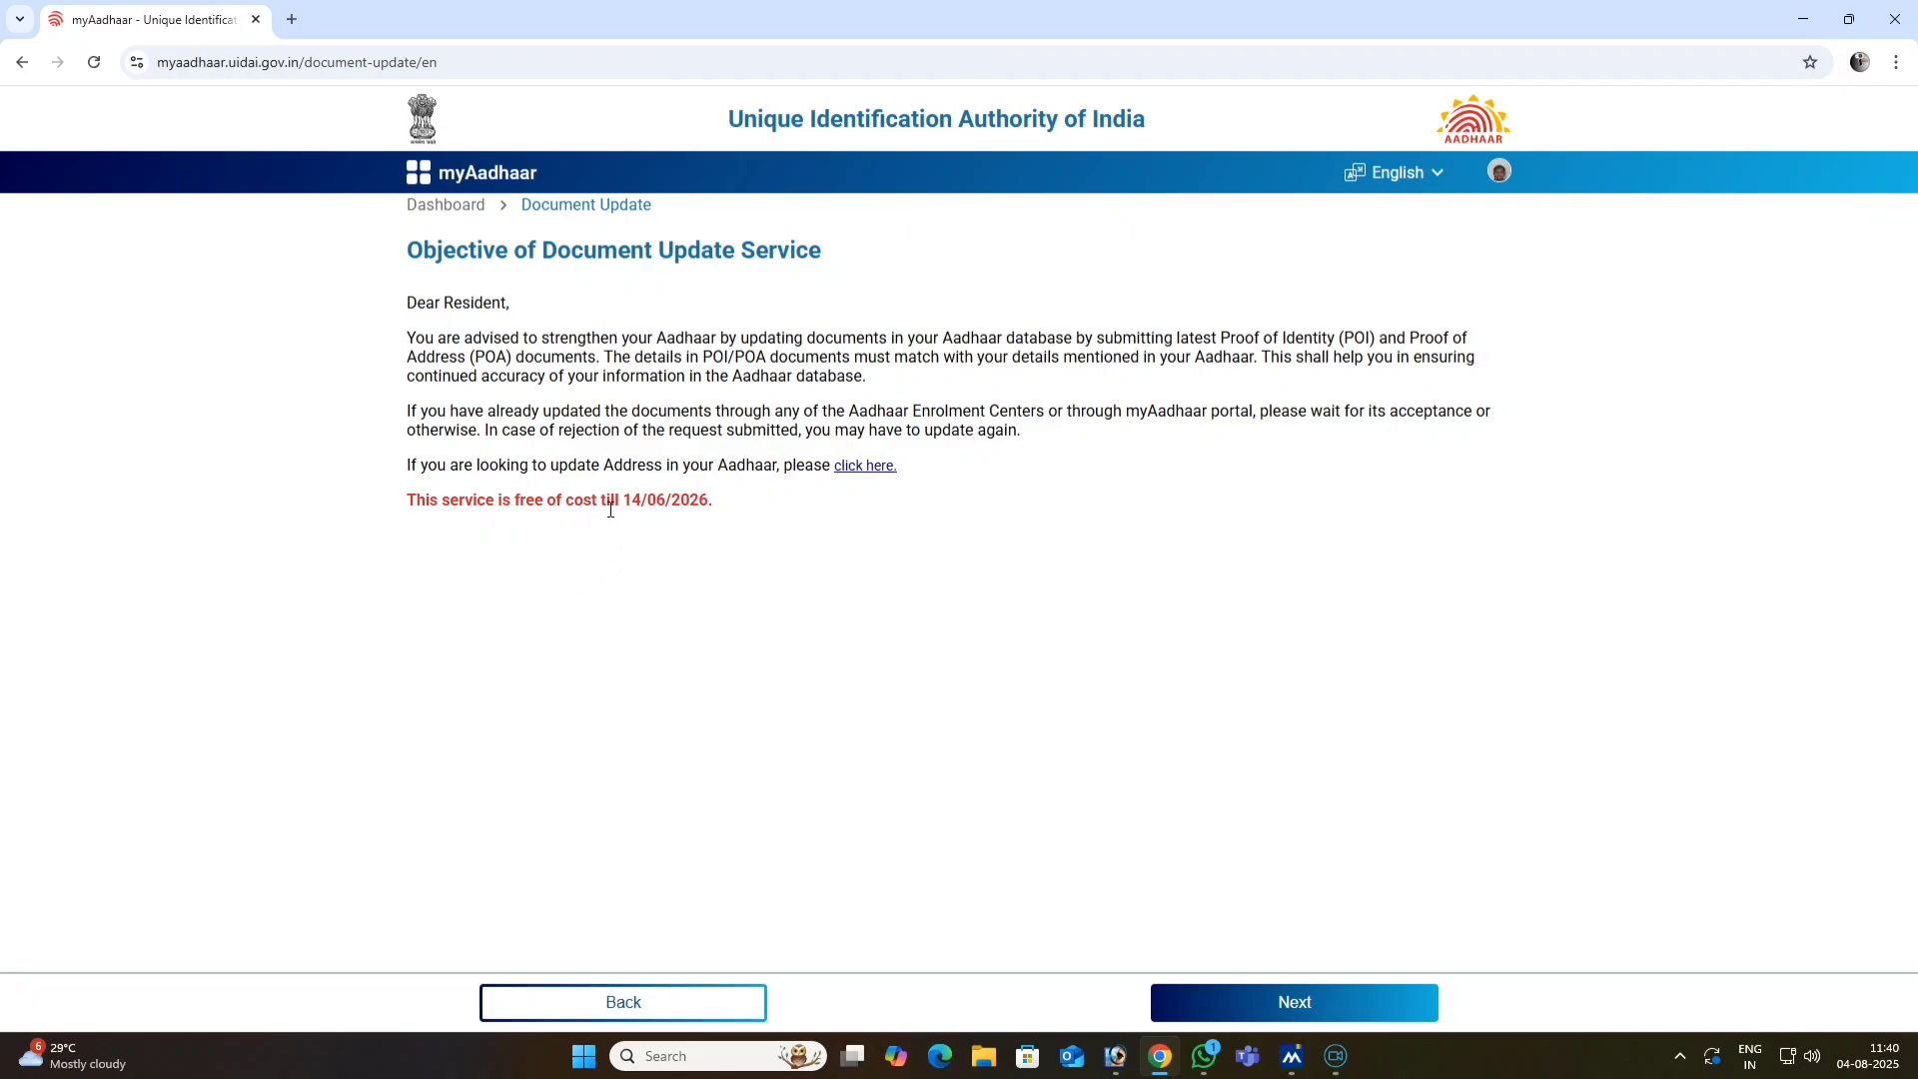
pyautogui.click(1269, 1007)
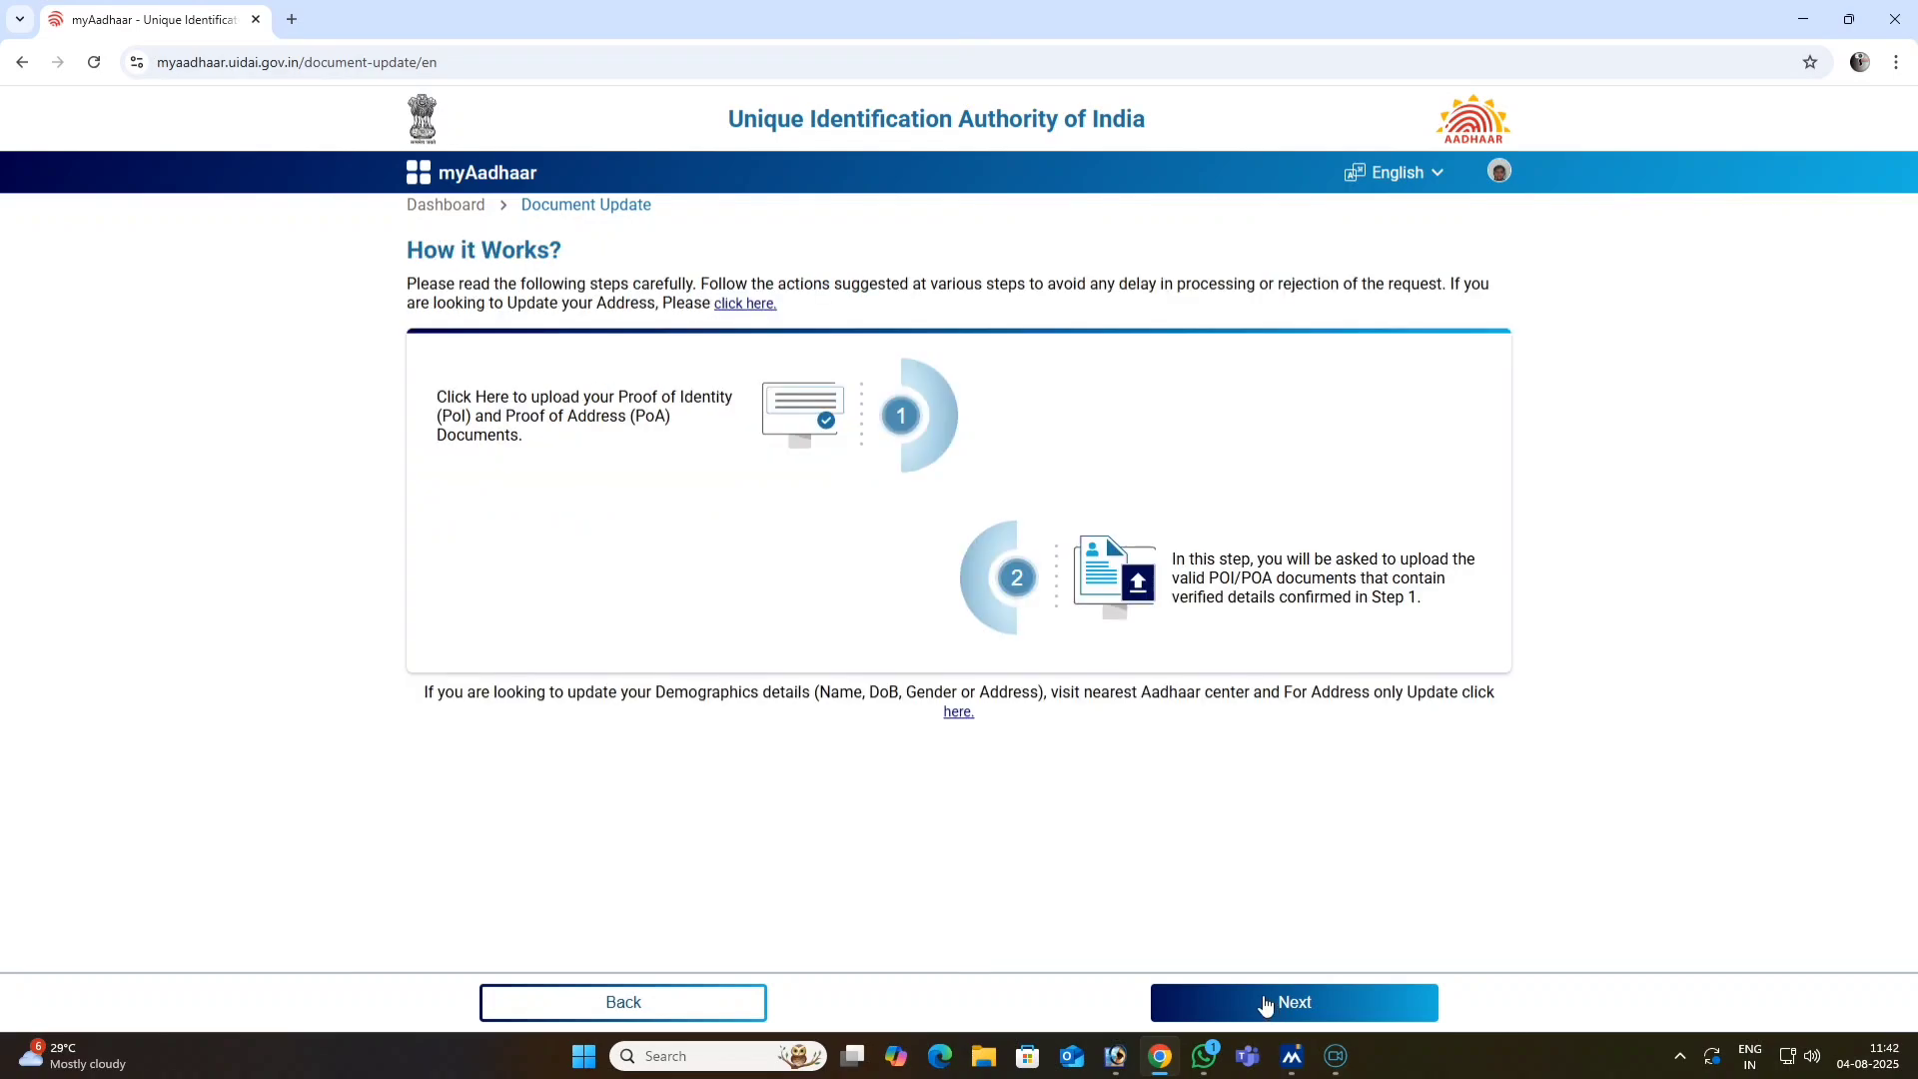
pyautogui.click(1304, 1003)
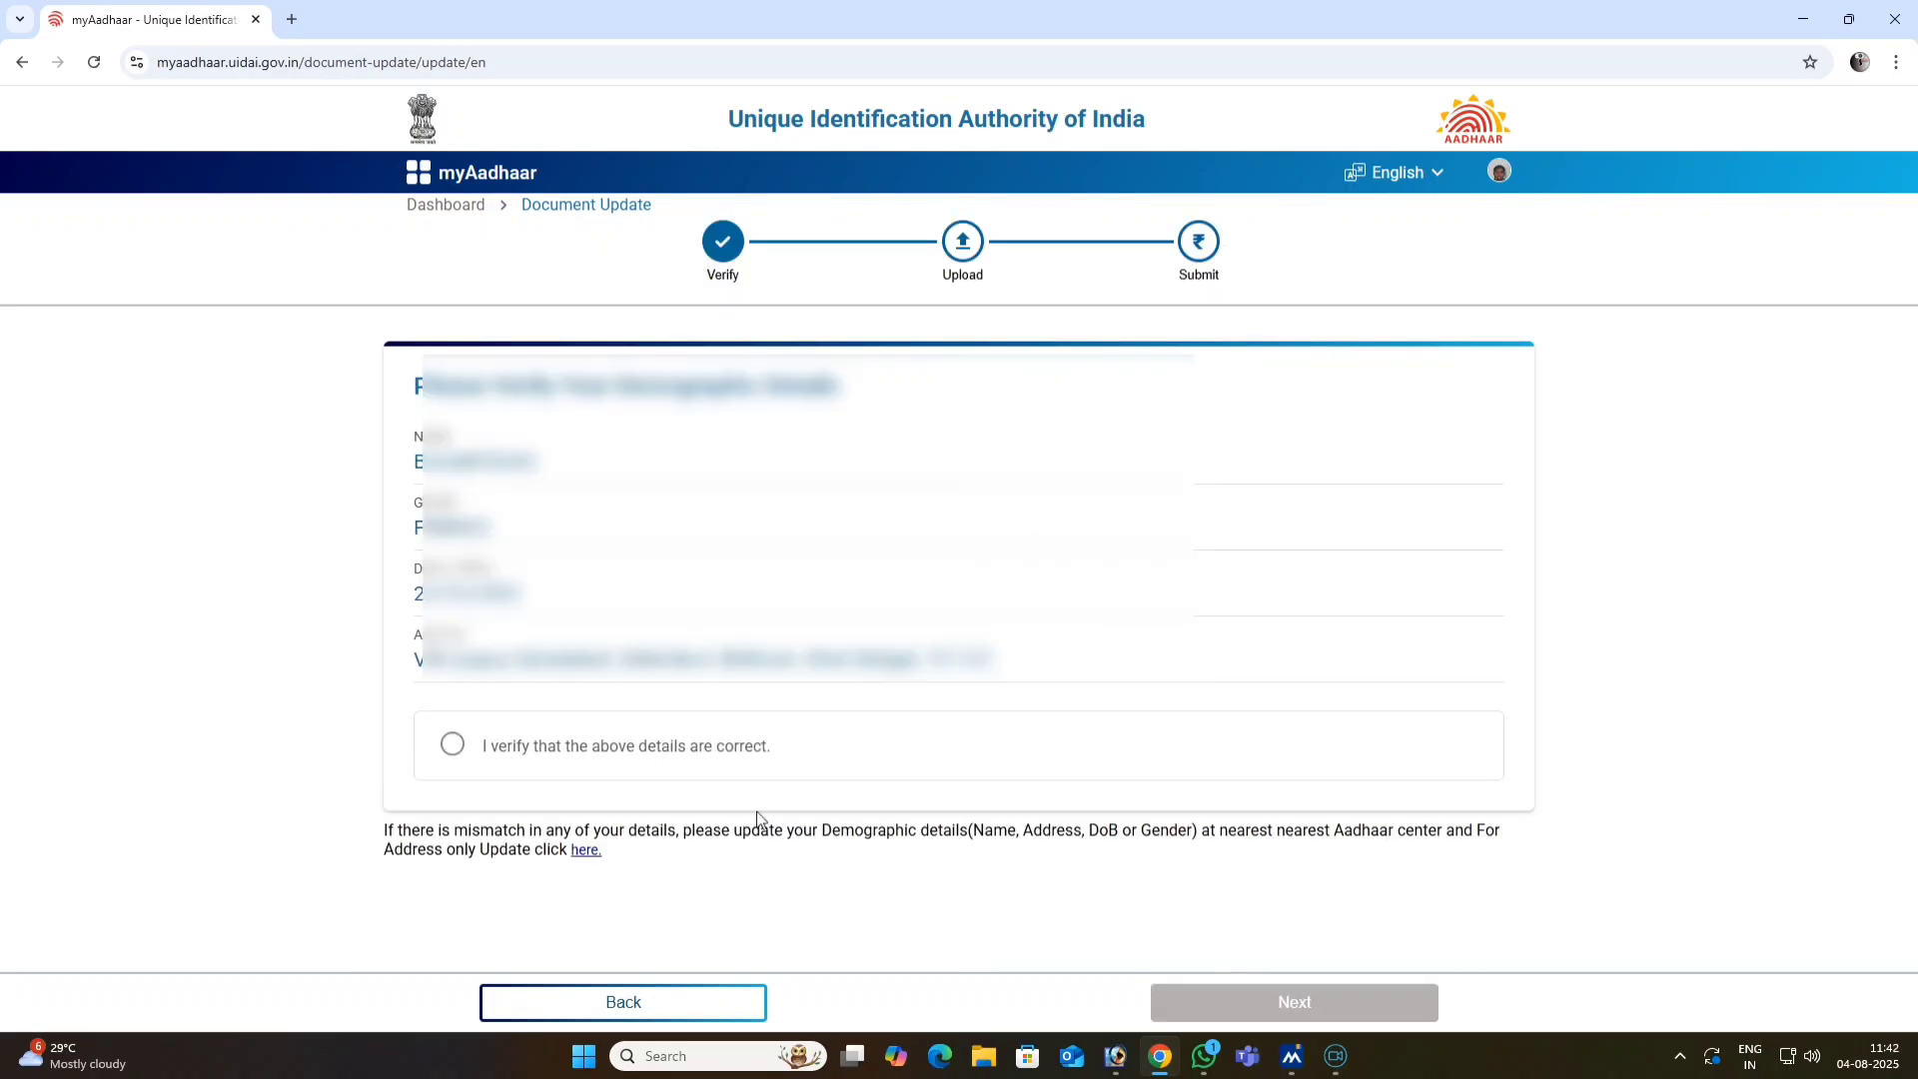
pyautogui.click(452, 745)
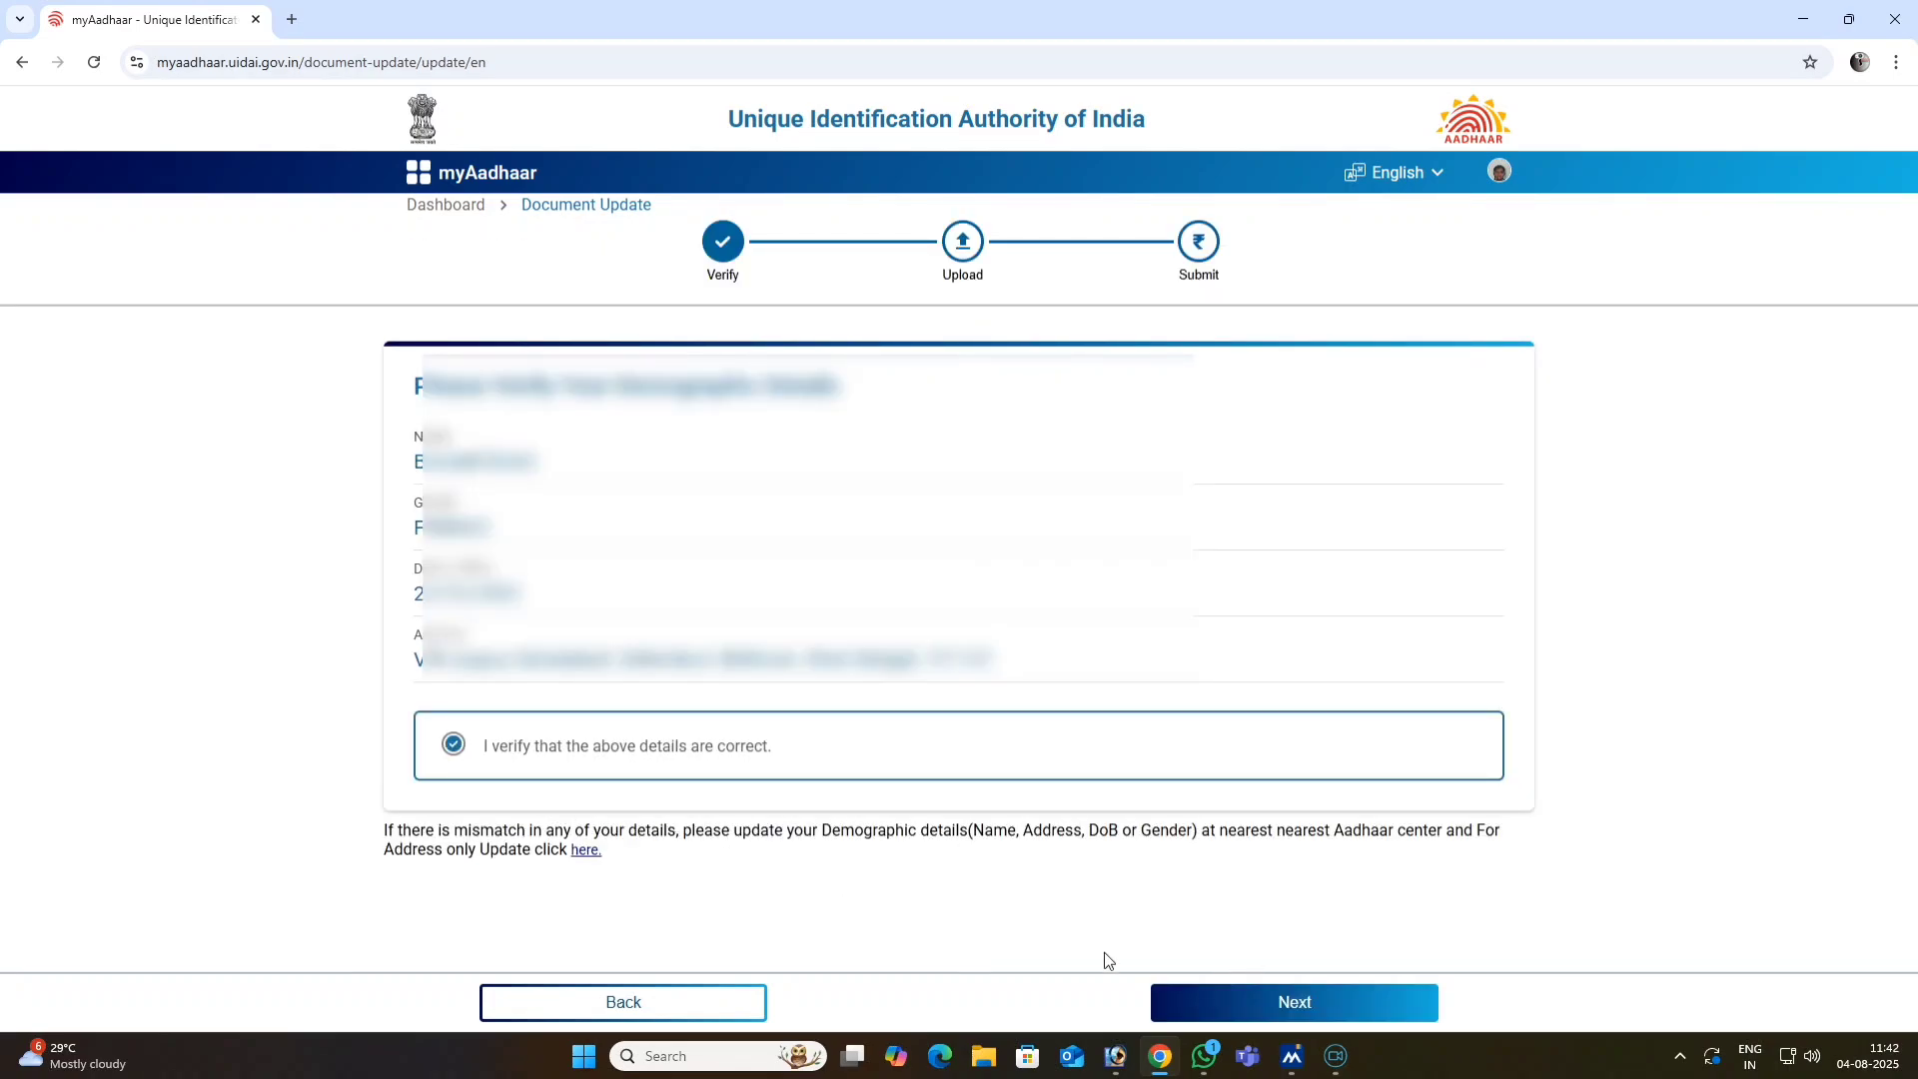
pyautogui.click(1256, 999)
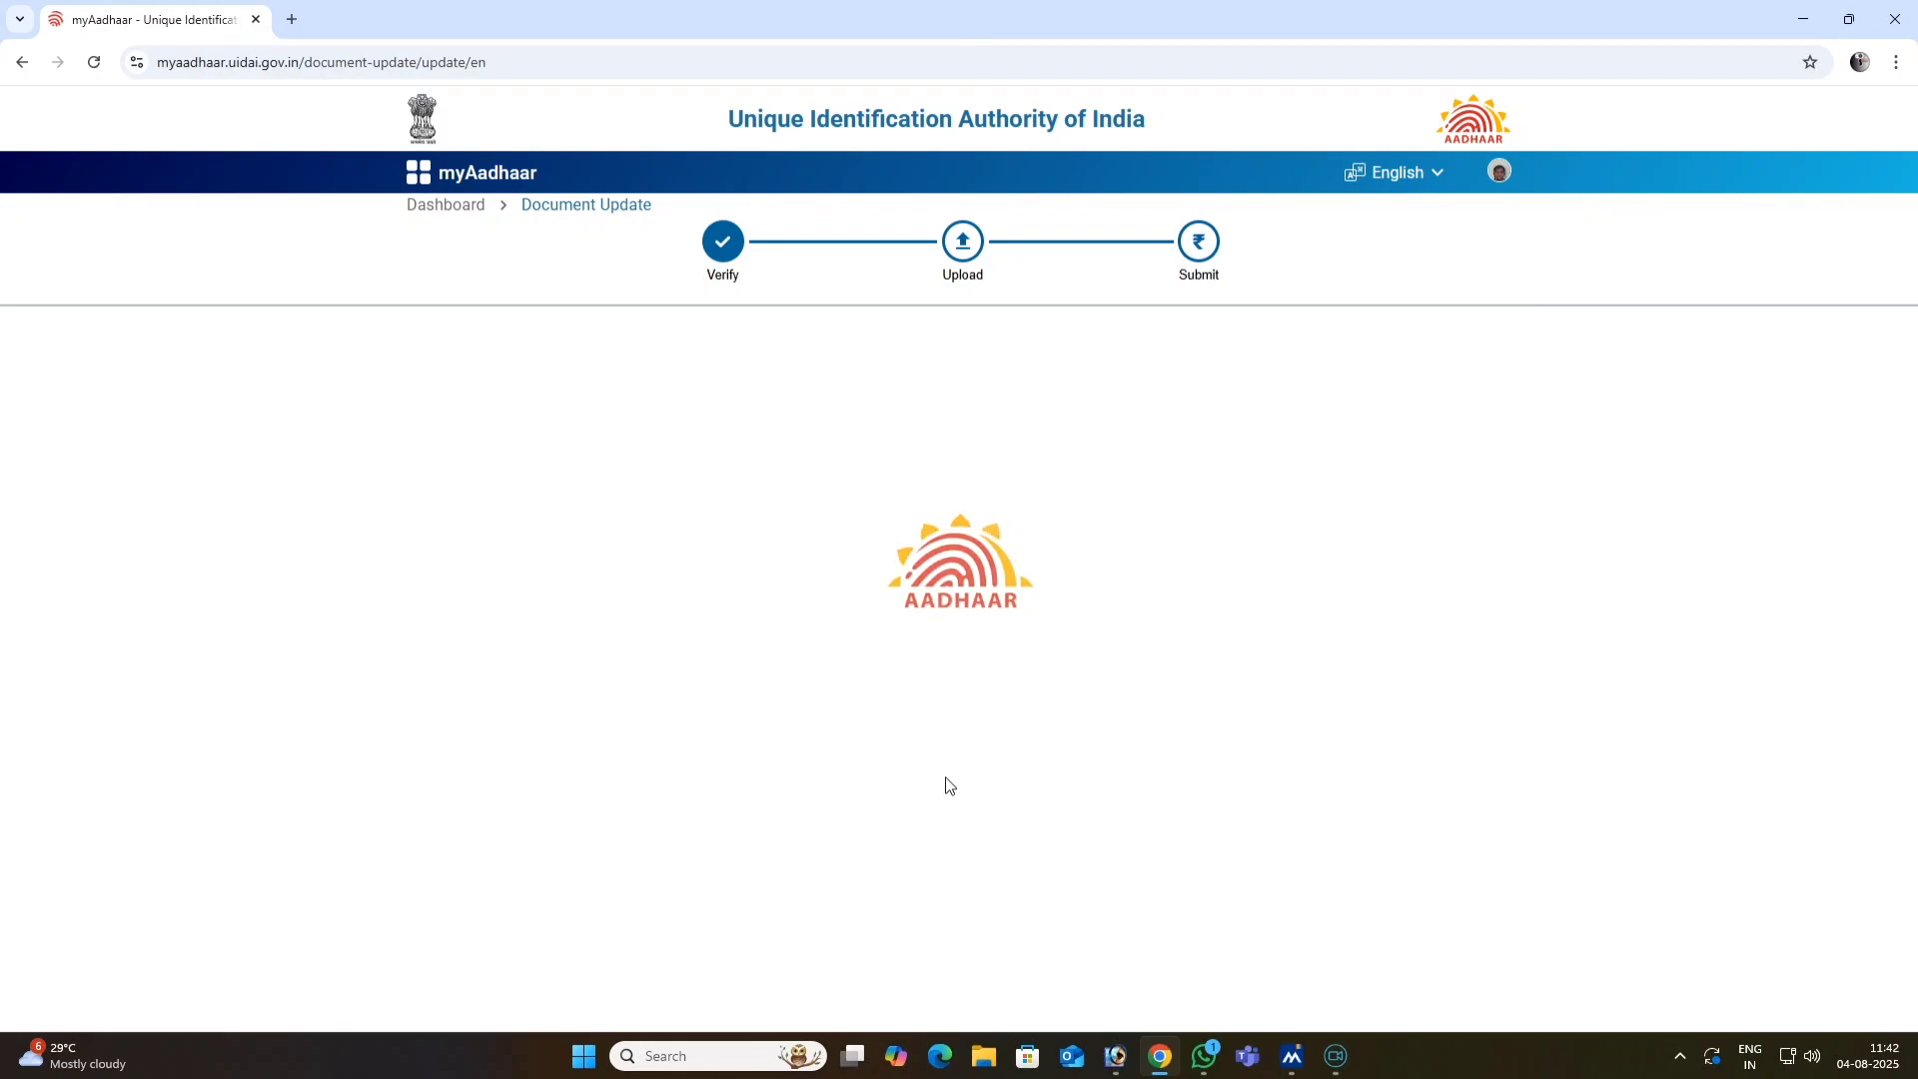
# Choose Voter Identity Card / e-Voter Identity Card as Proof of Identity and acknowledge its advisory.
pyautogui.scroll(-2, 706, 796)
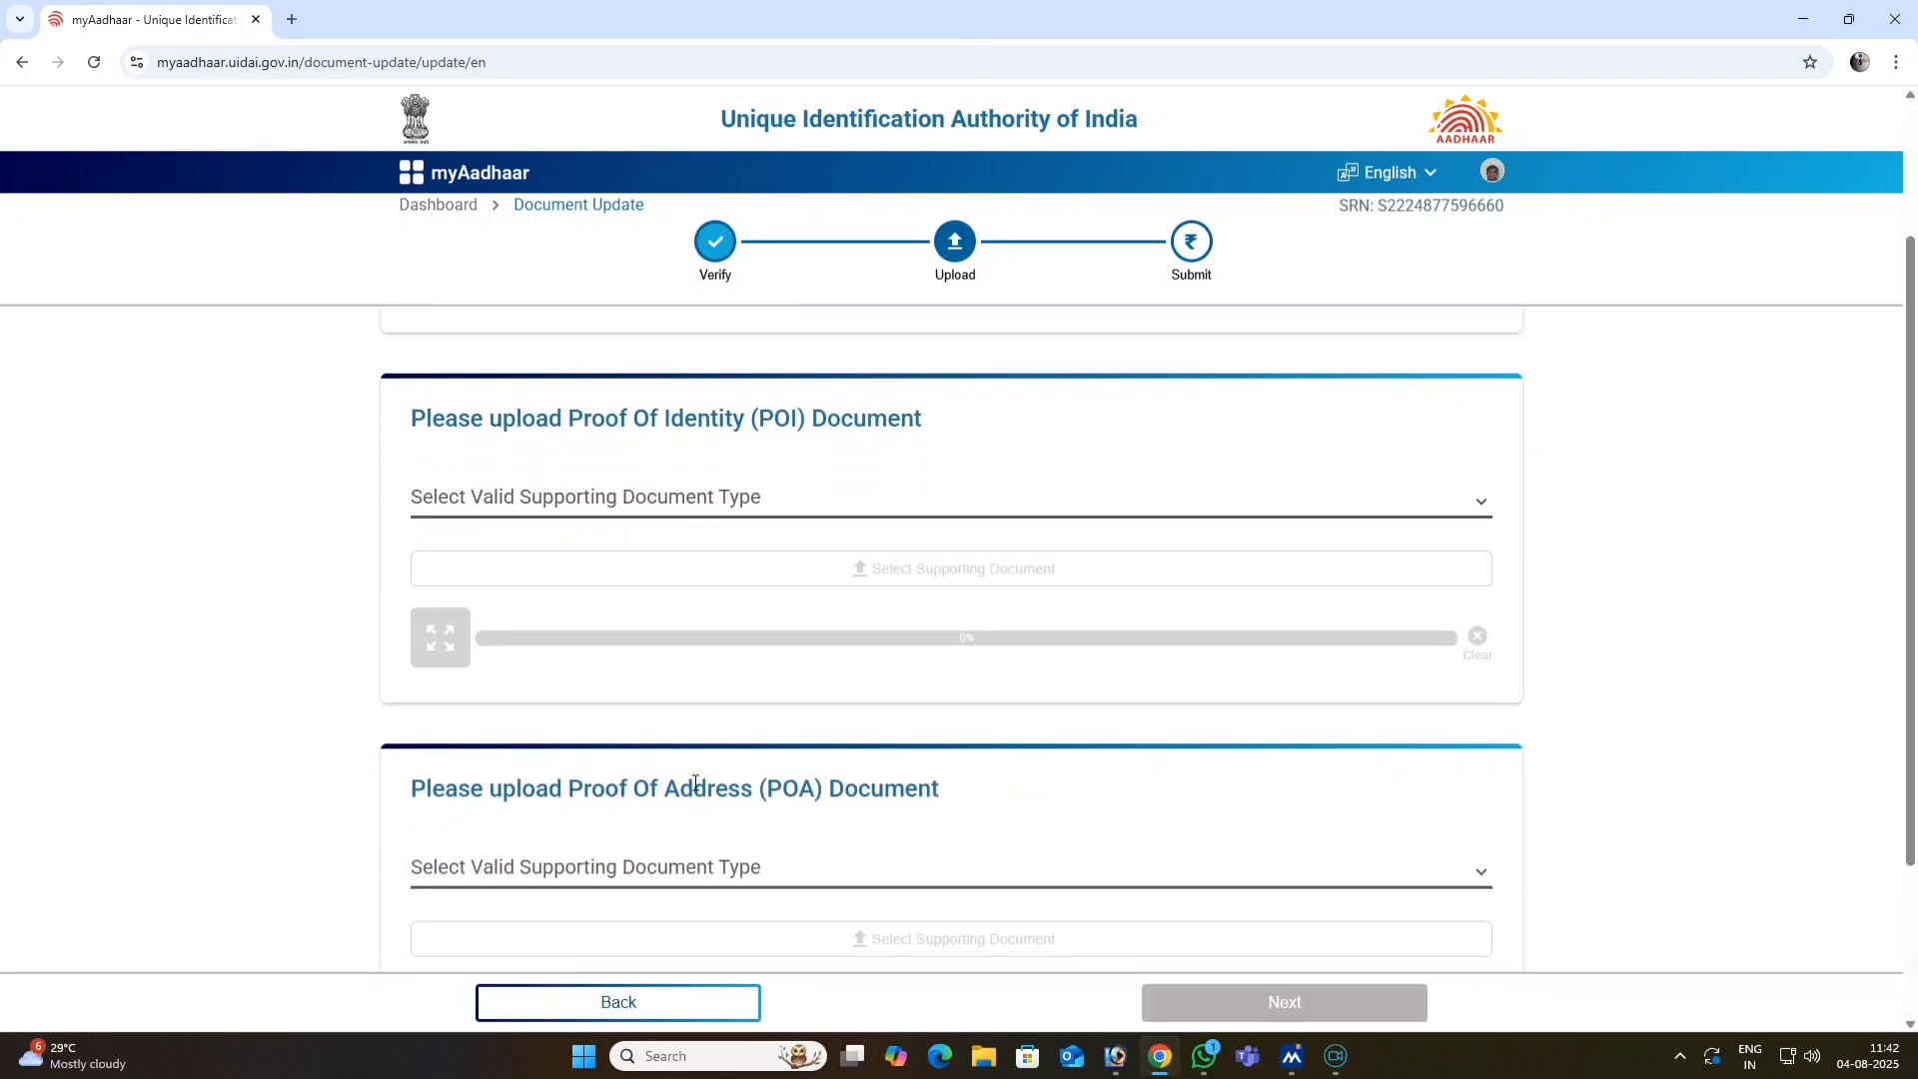
pyautogui.click(585, 505)
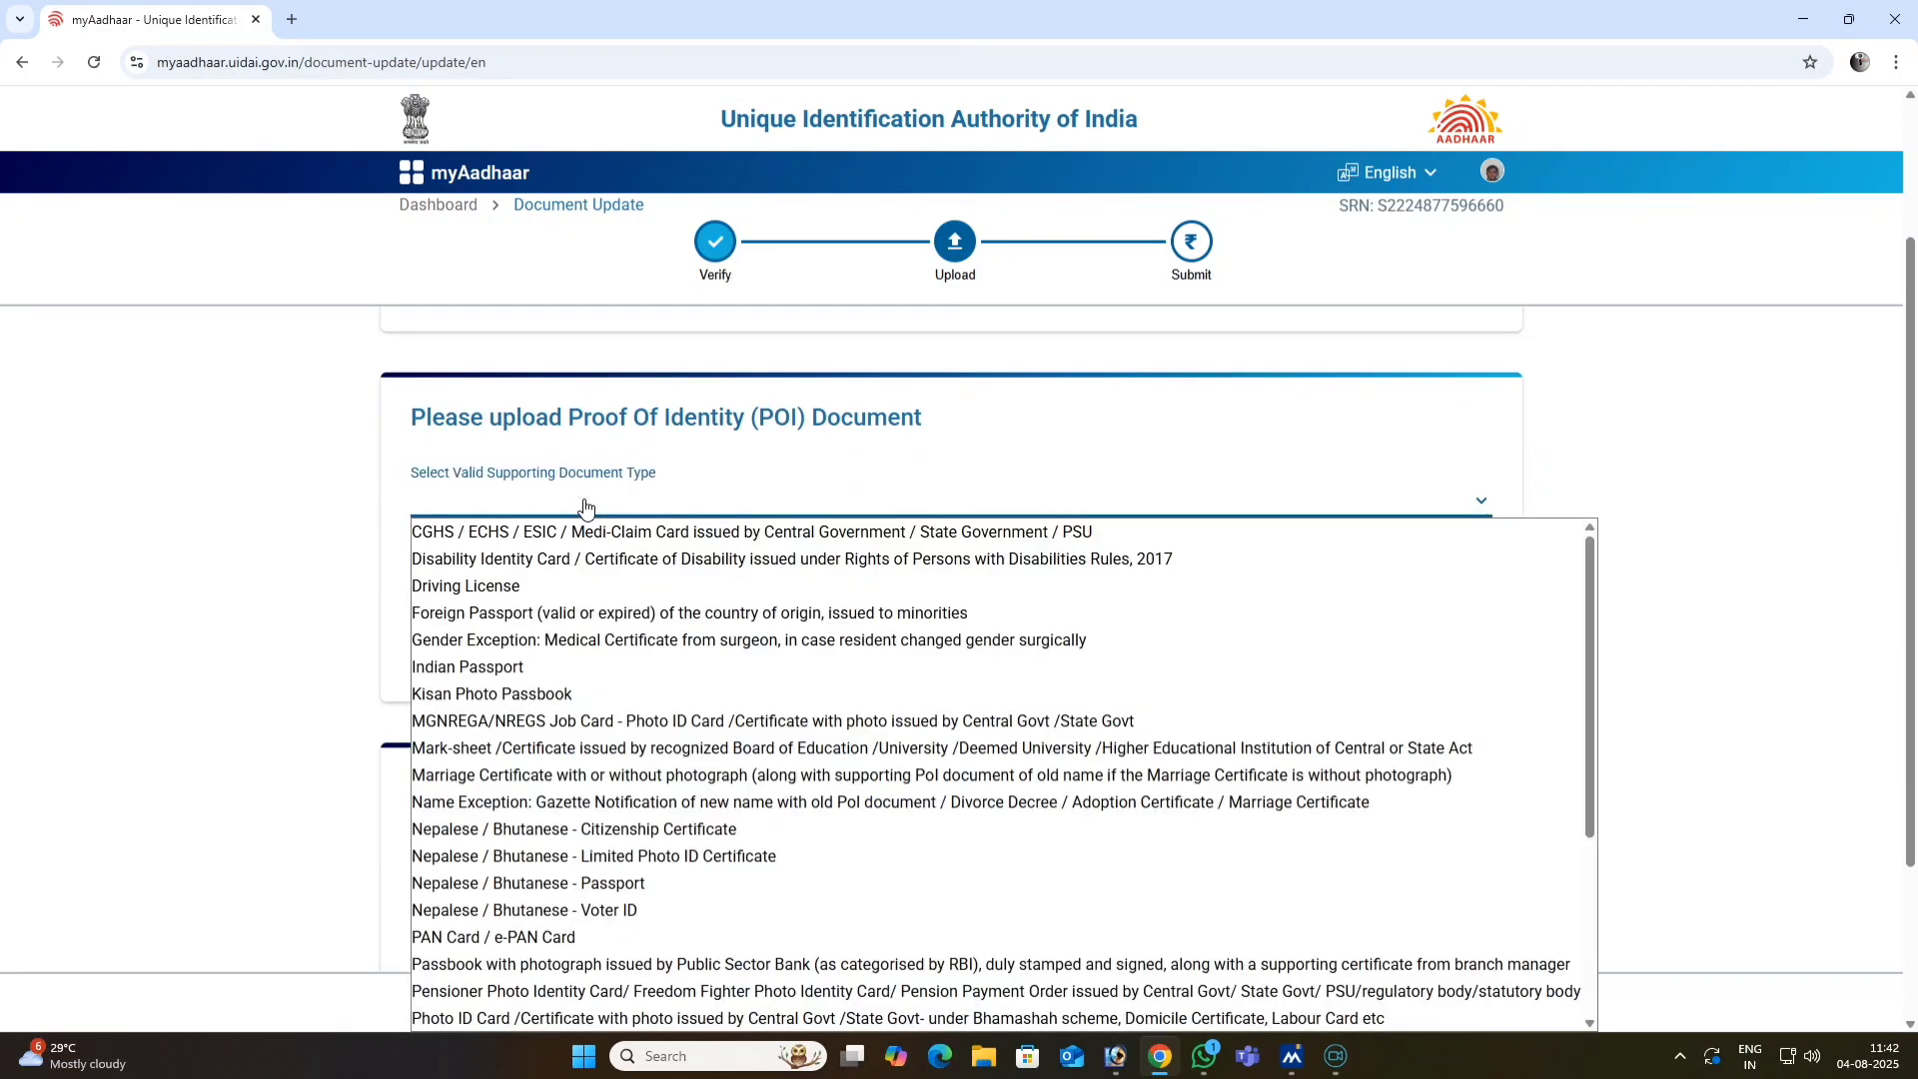
pyautogui.scroll(-2, 575, 749)
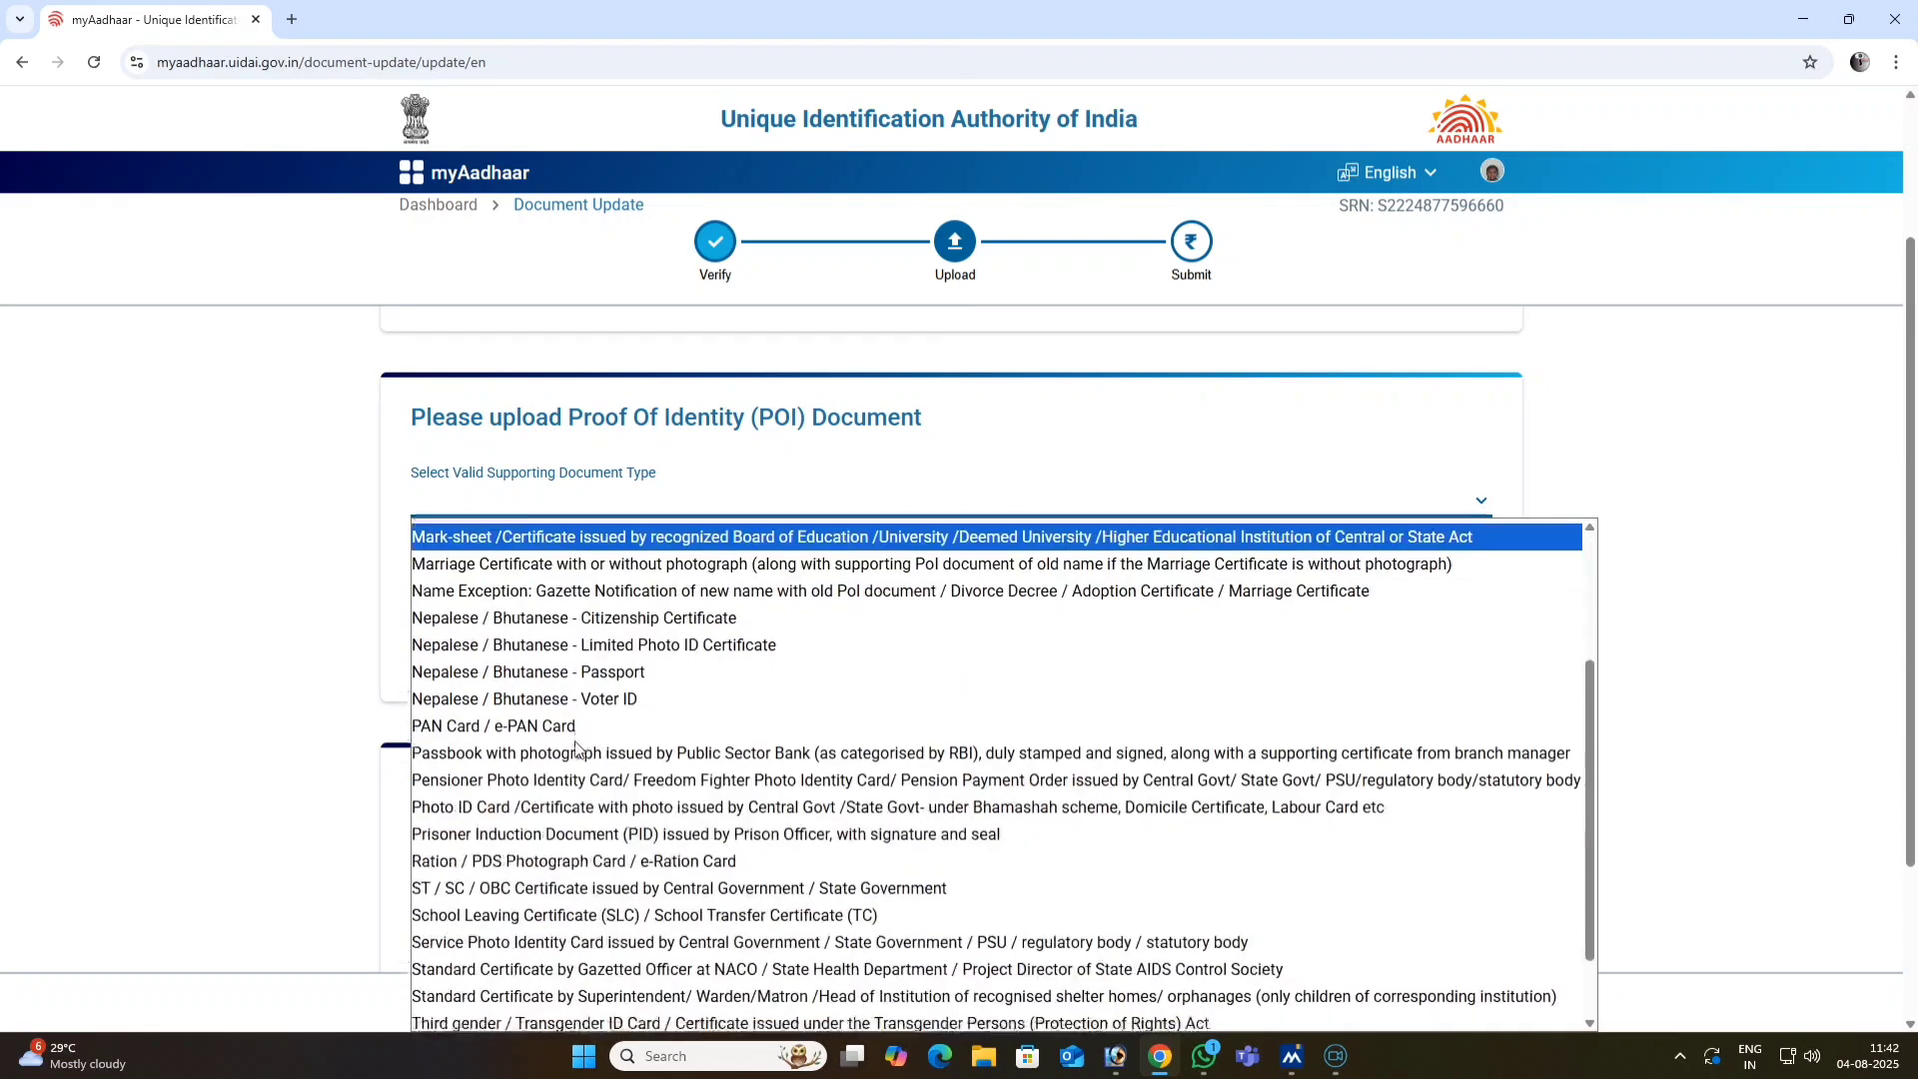
pyautogui.scroll(-1, 575, 748)
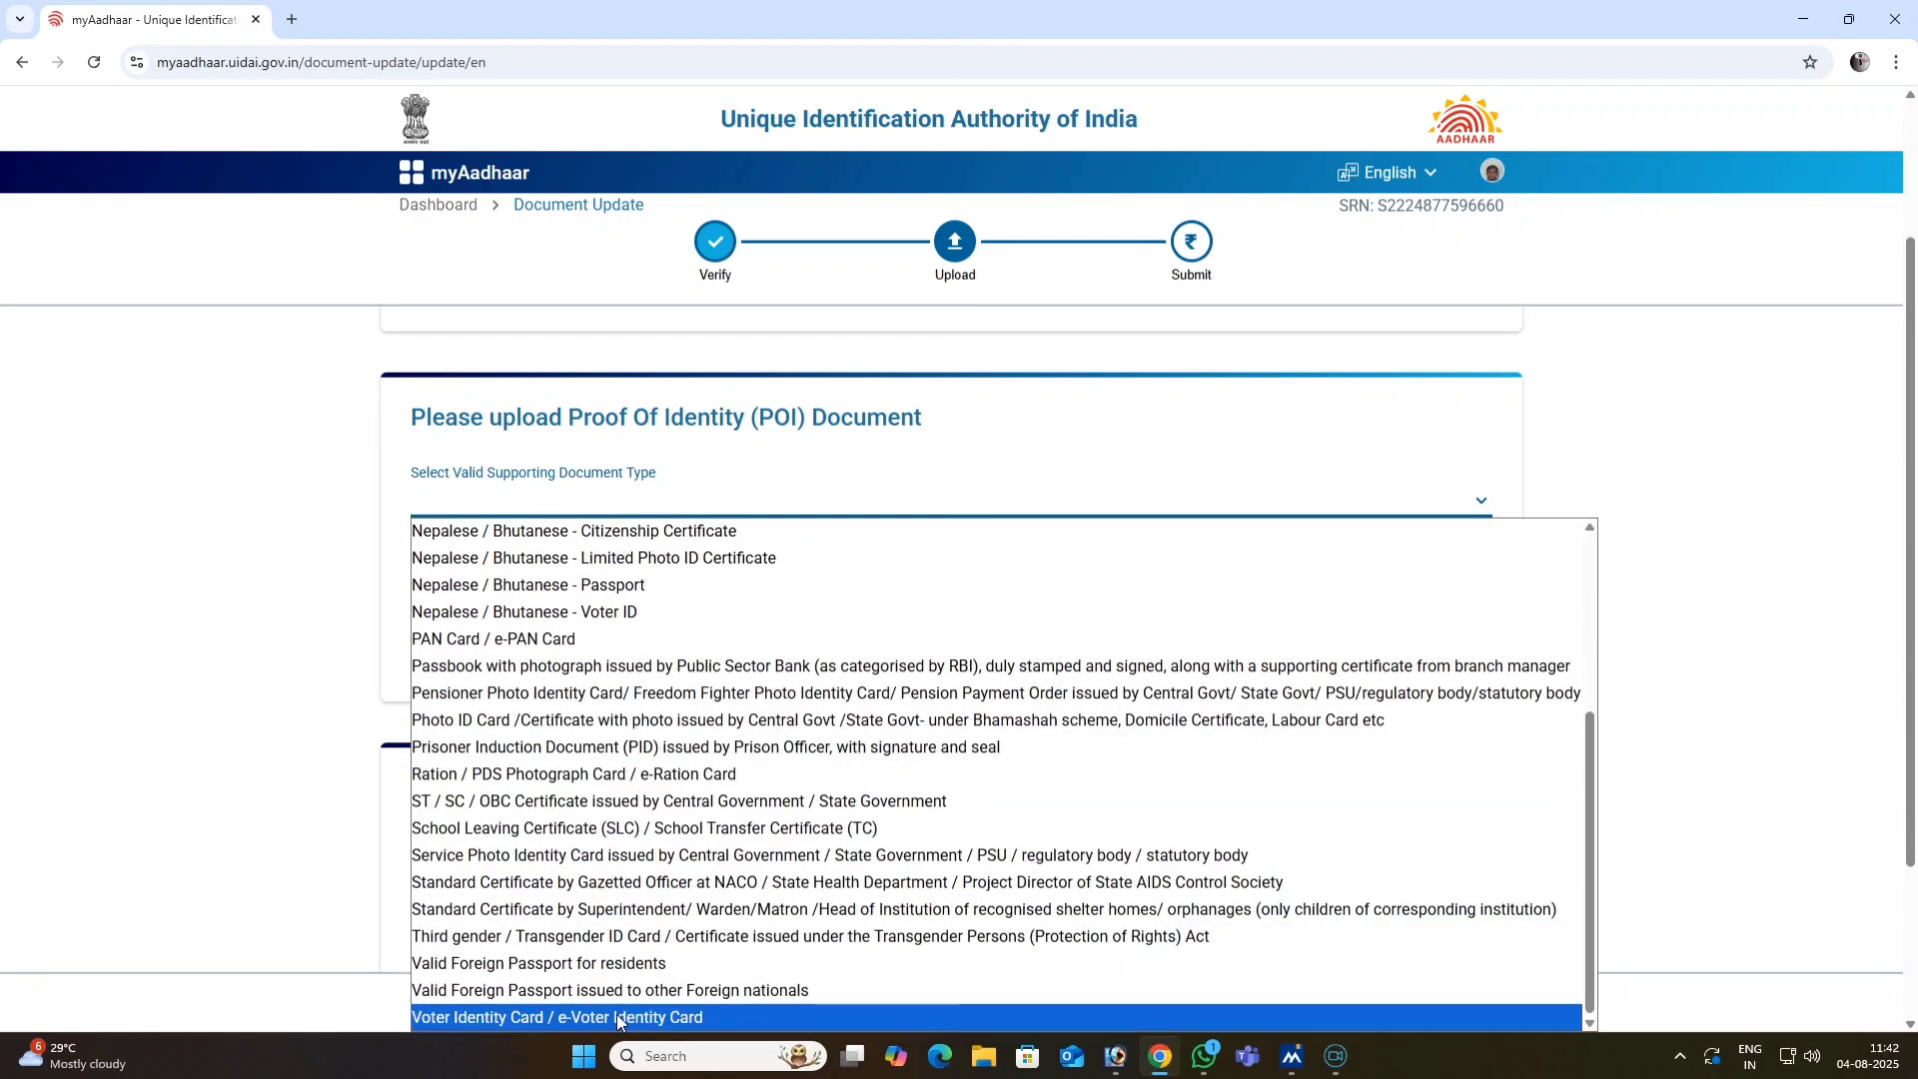
pyautogui.click(510, 1016)
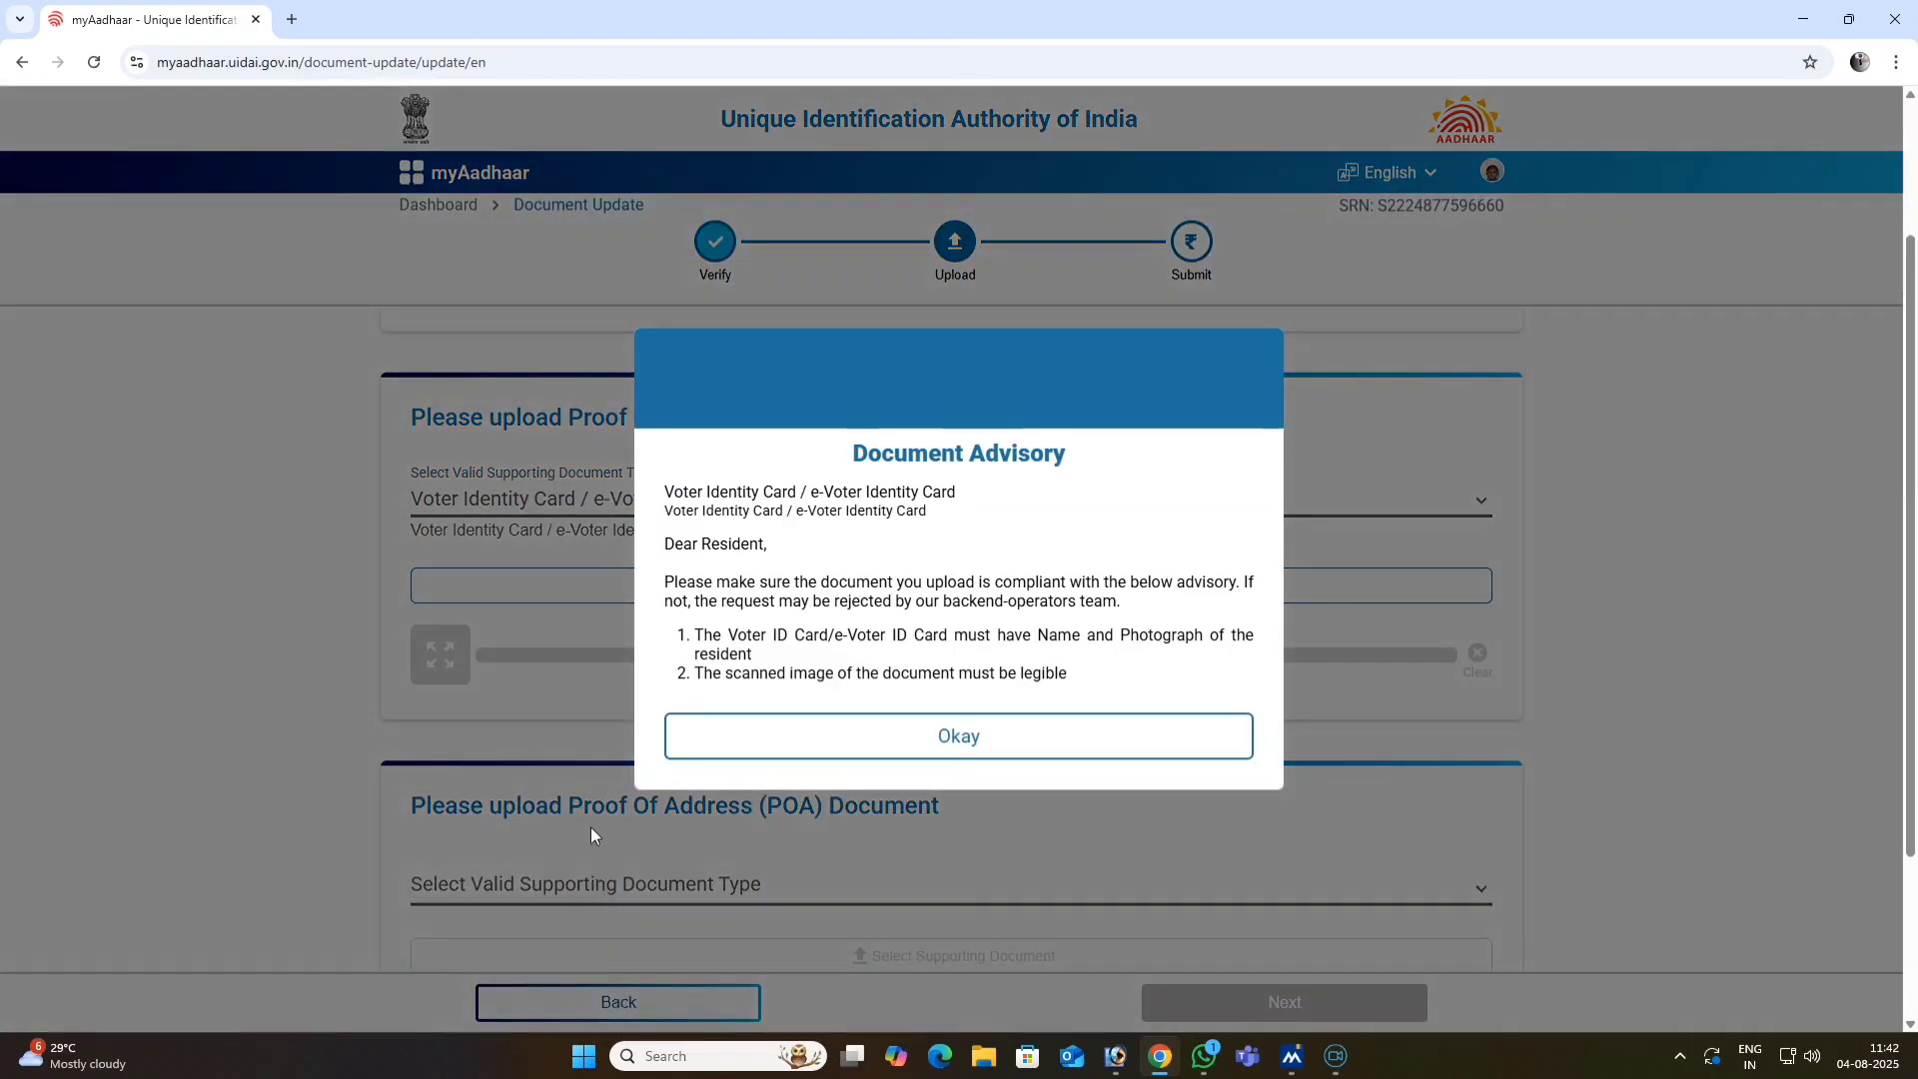
pyautogui.click(968, 738)
pyautogui.scroll(-2, 551, 780)
pyautogui.scroll(-1, 565, 763)
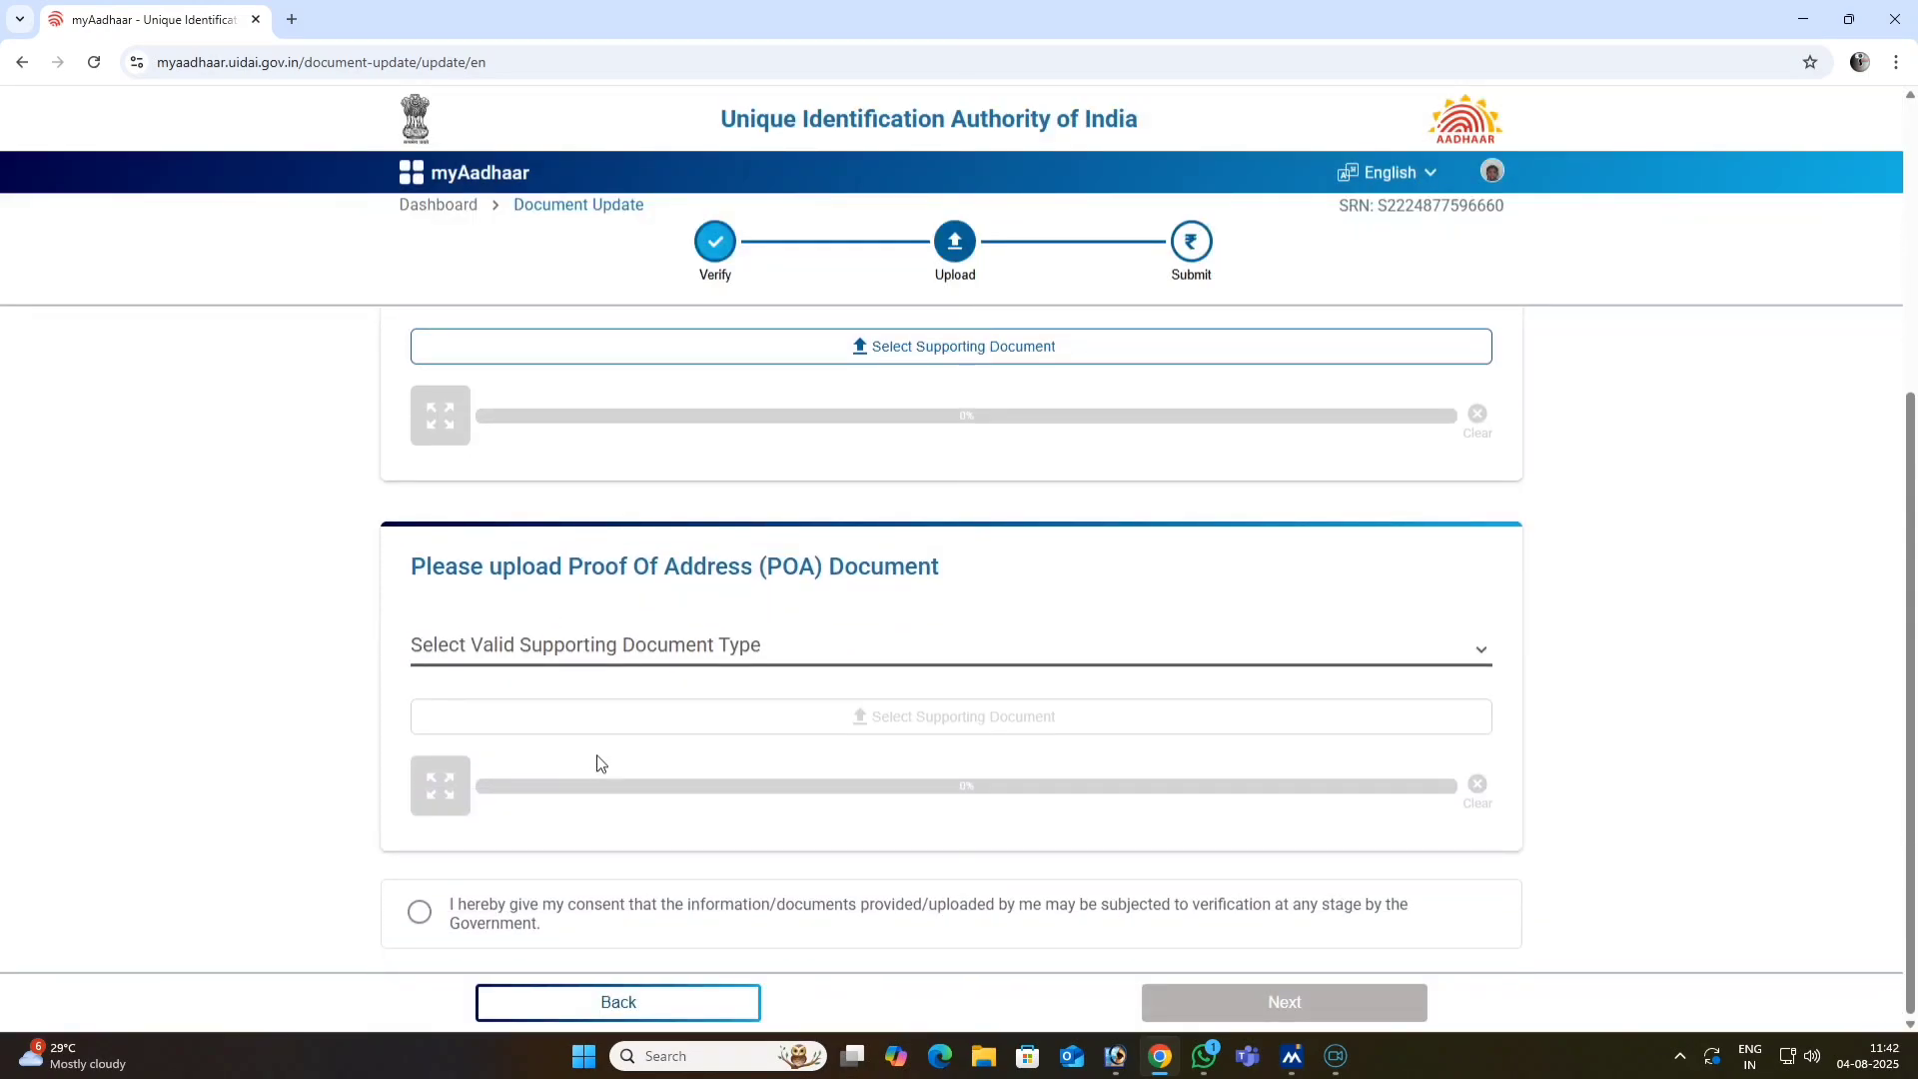
# Give consent to verification of the submitted documents.
pyautogui.click(420, 914)
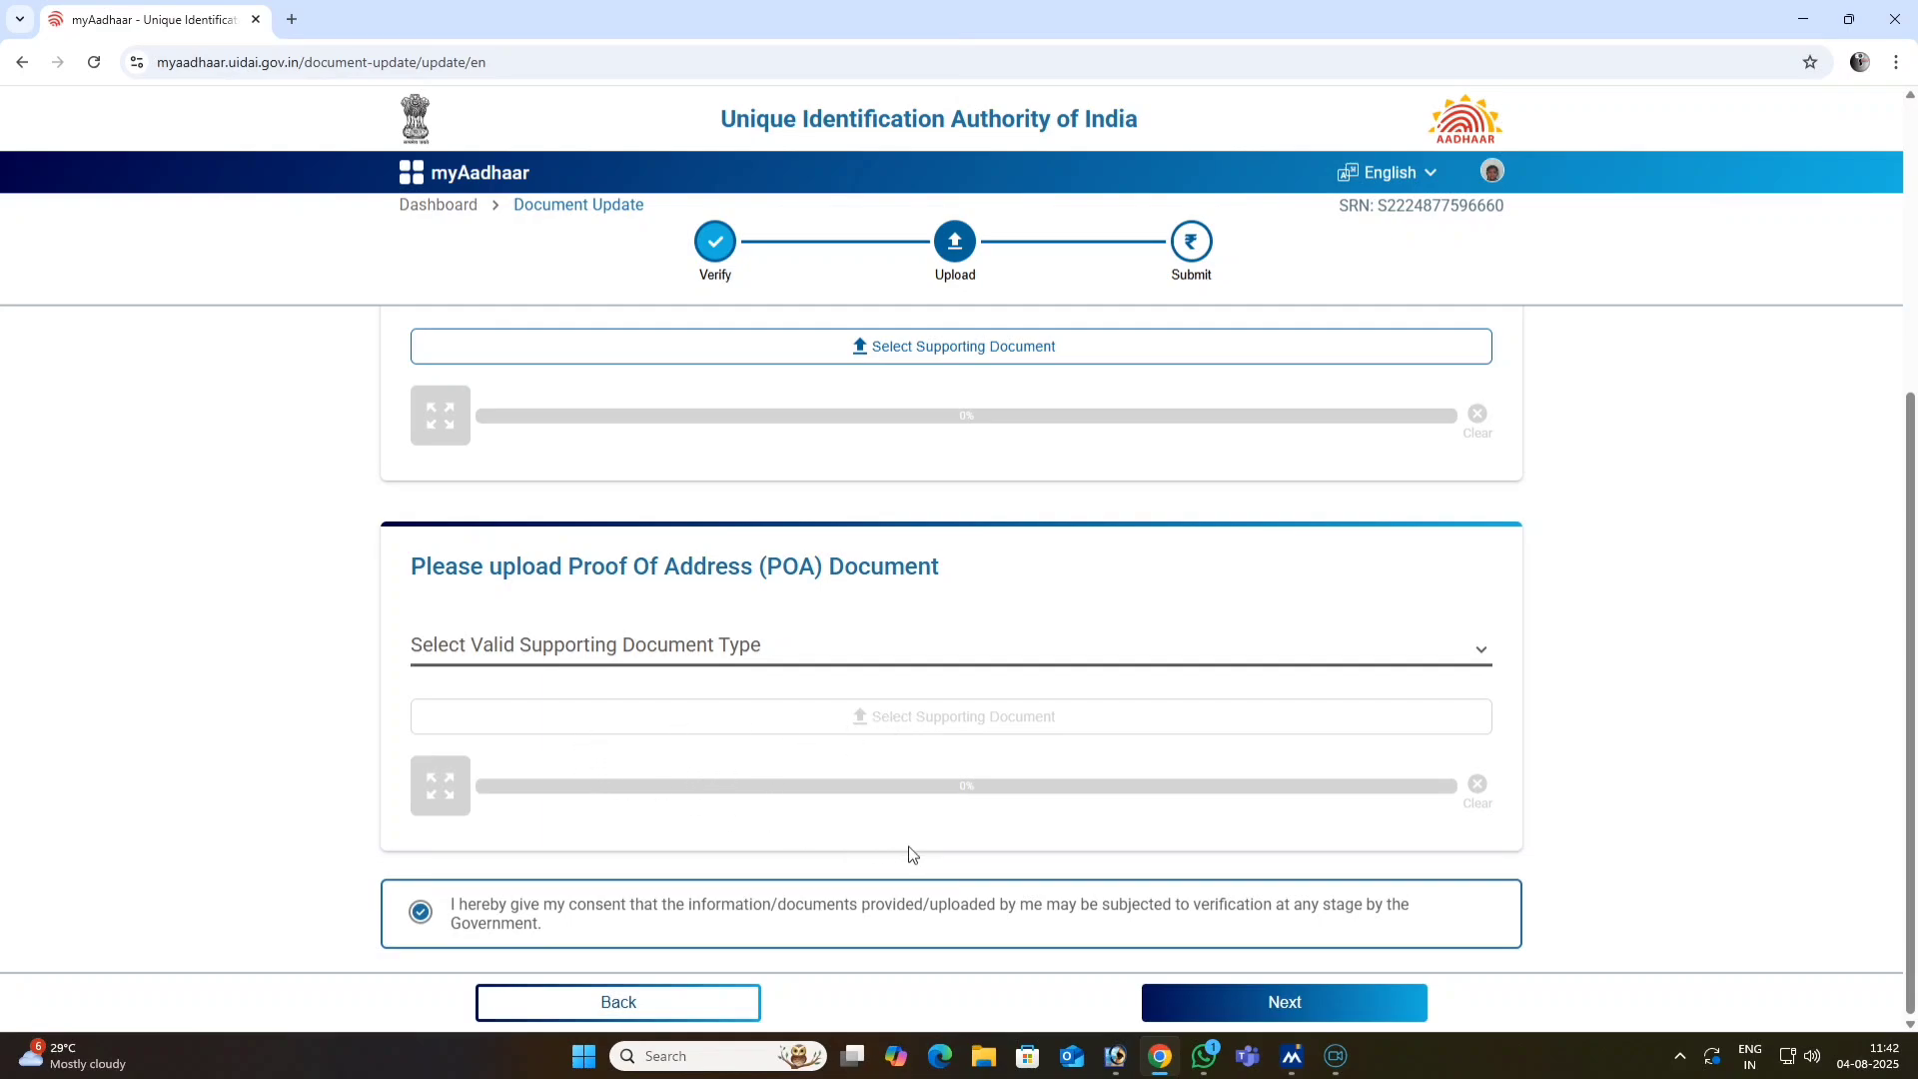
pyautogui.scroll(3, 775, 699)
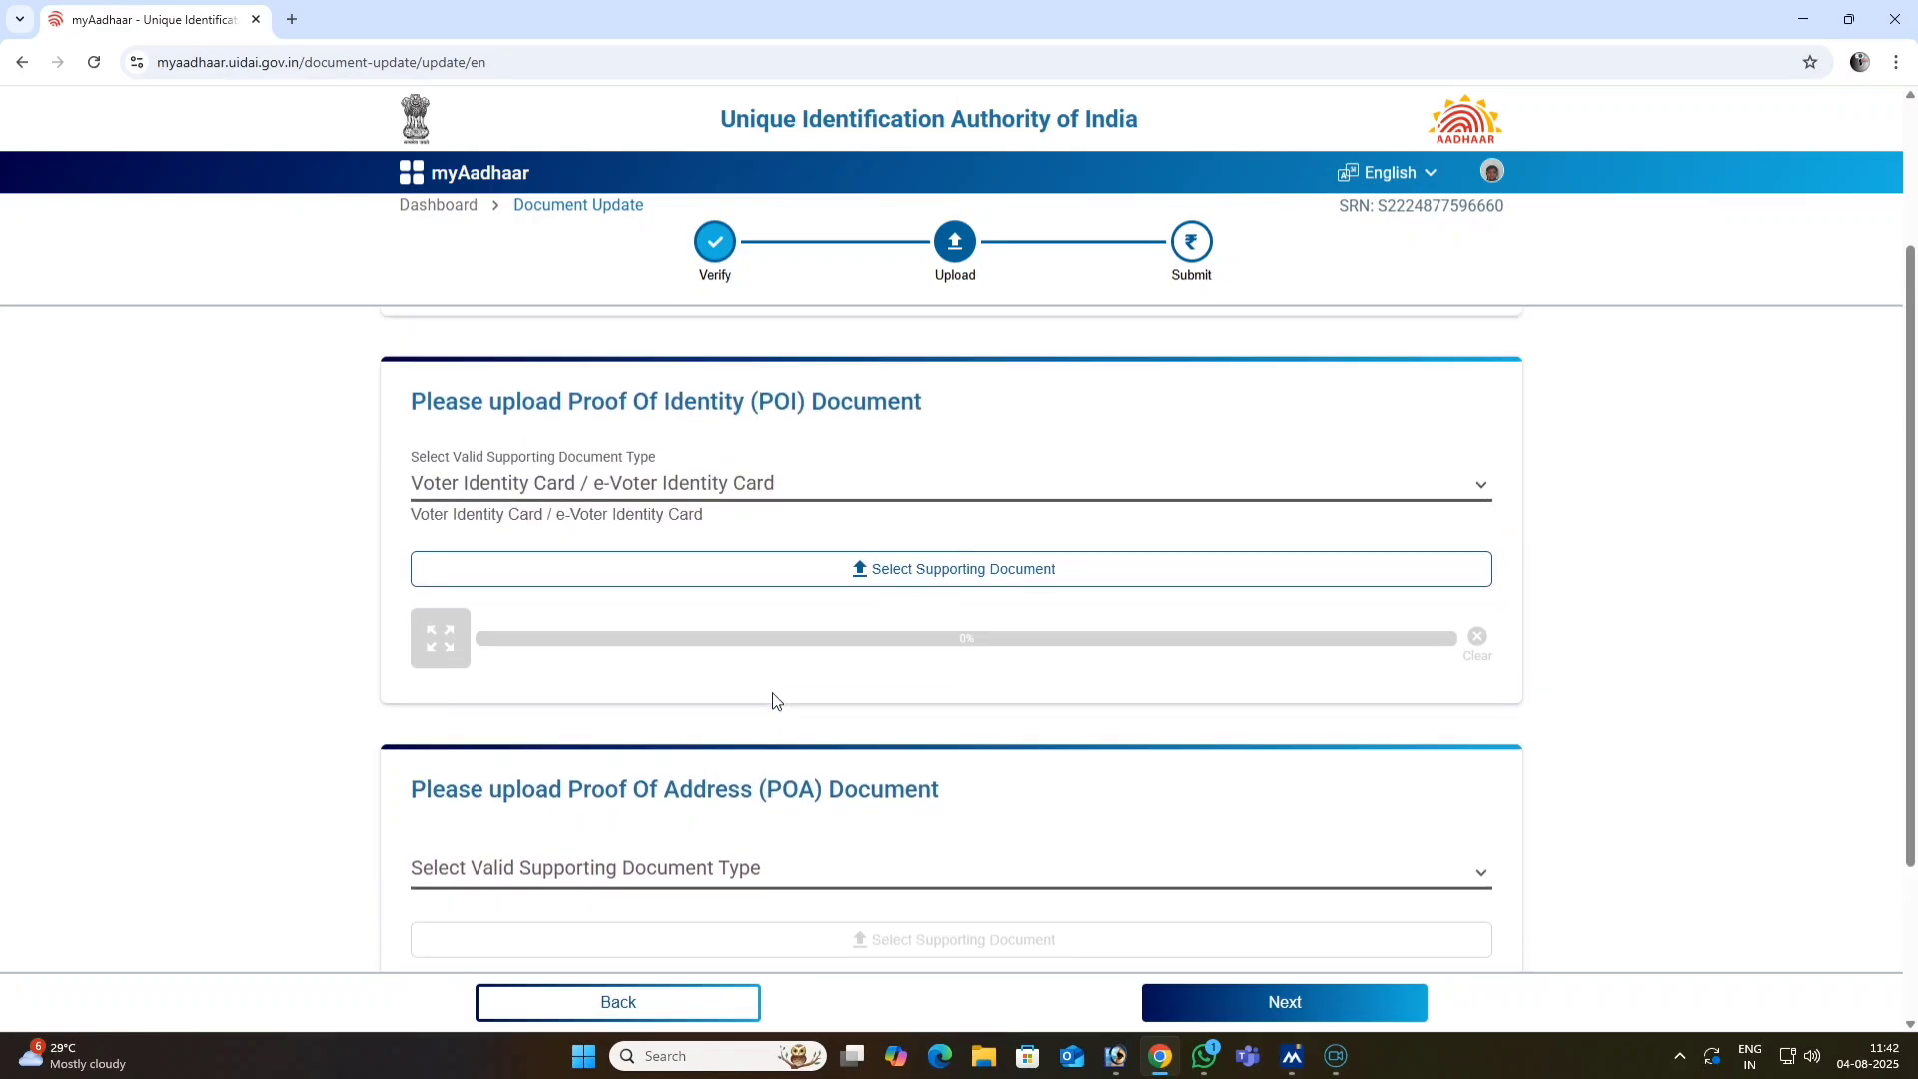
pyautogui.scroll(1, 759, 694)
pyautogui.scroll(-2, 699, 697)
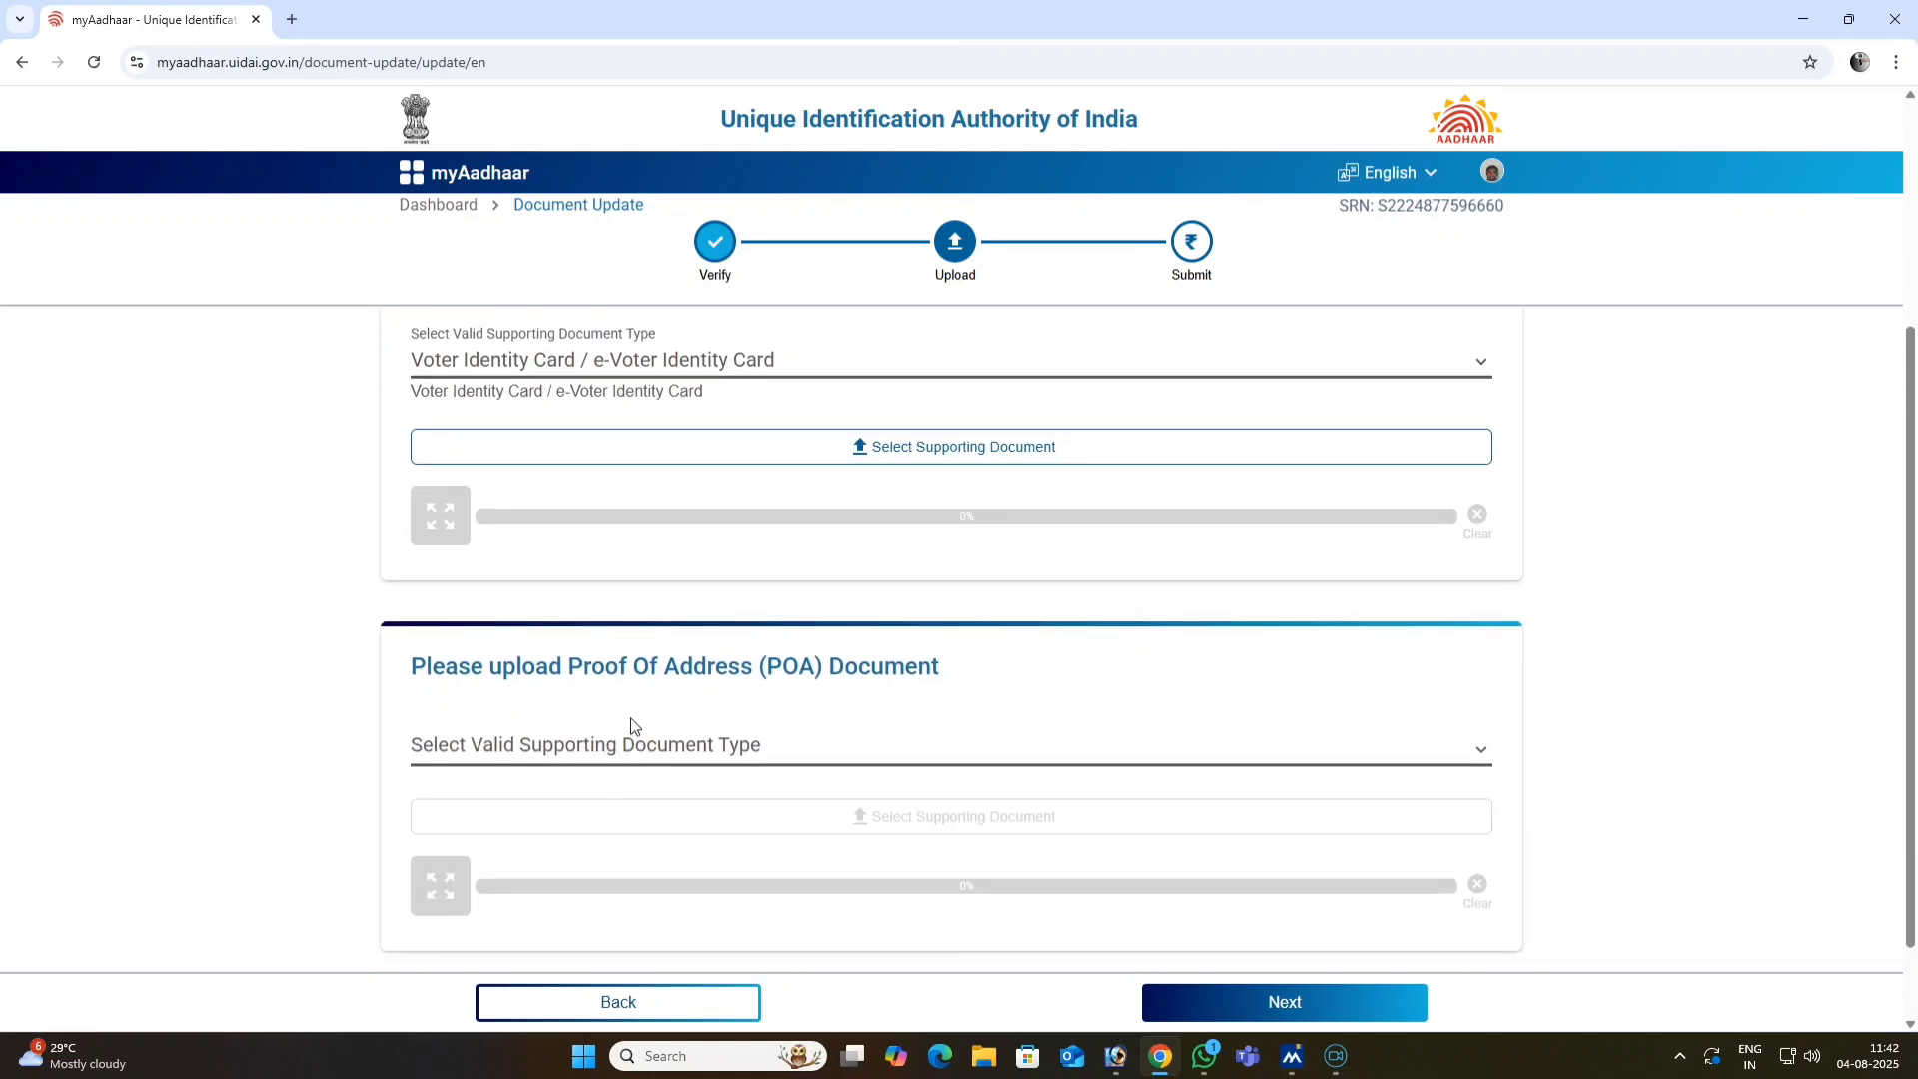
pyautogui.scroll(1, 630, 726)
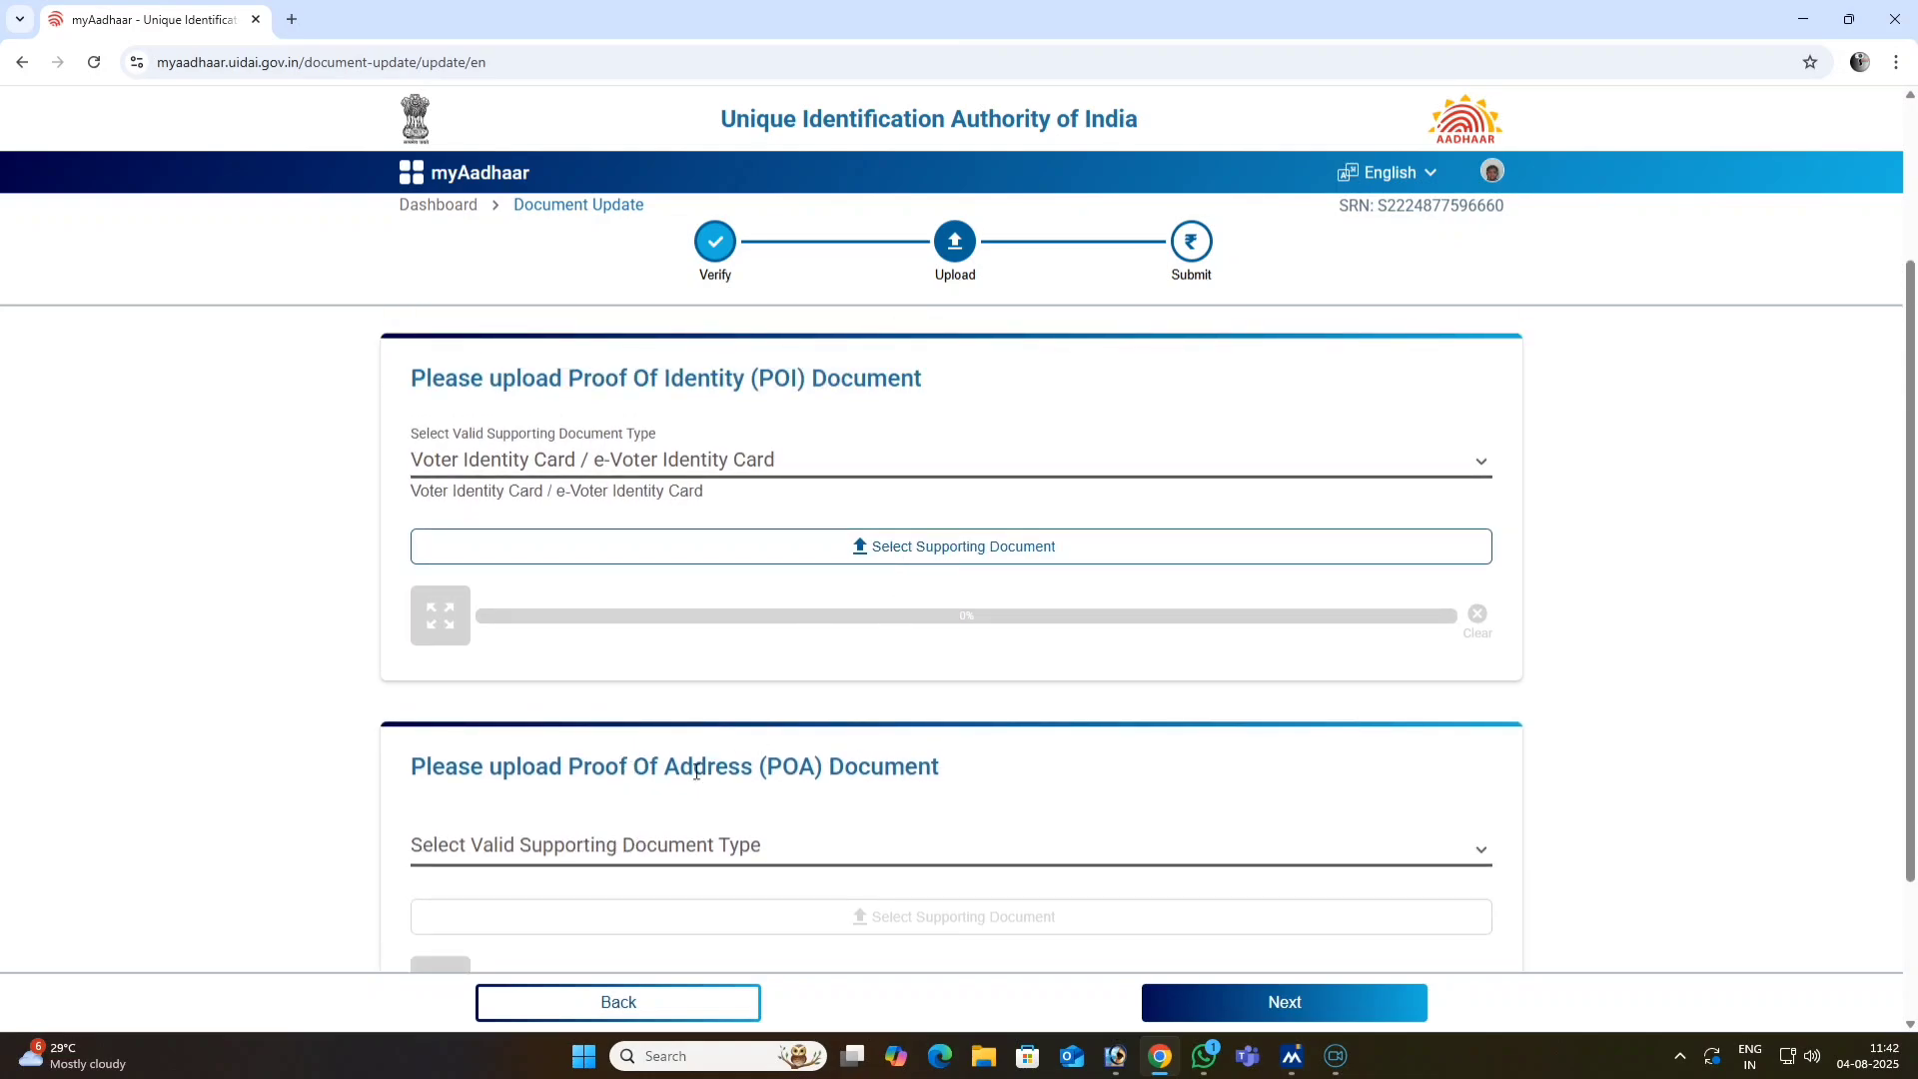
pyautogui.scroll(-1, 664, 861)
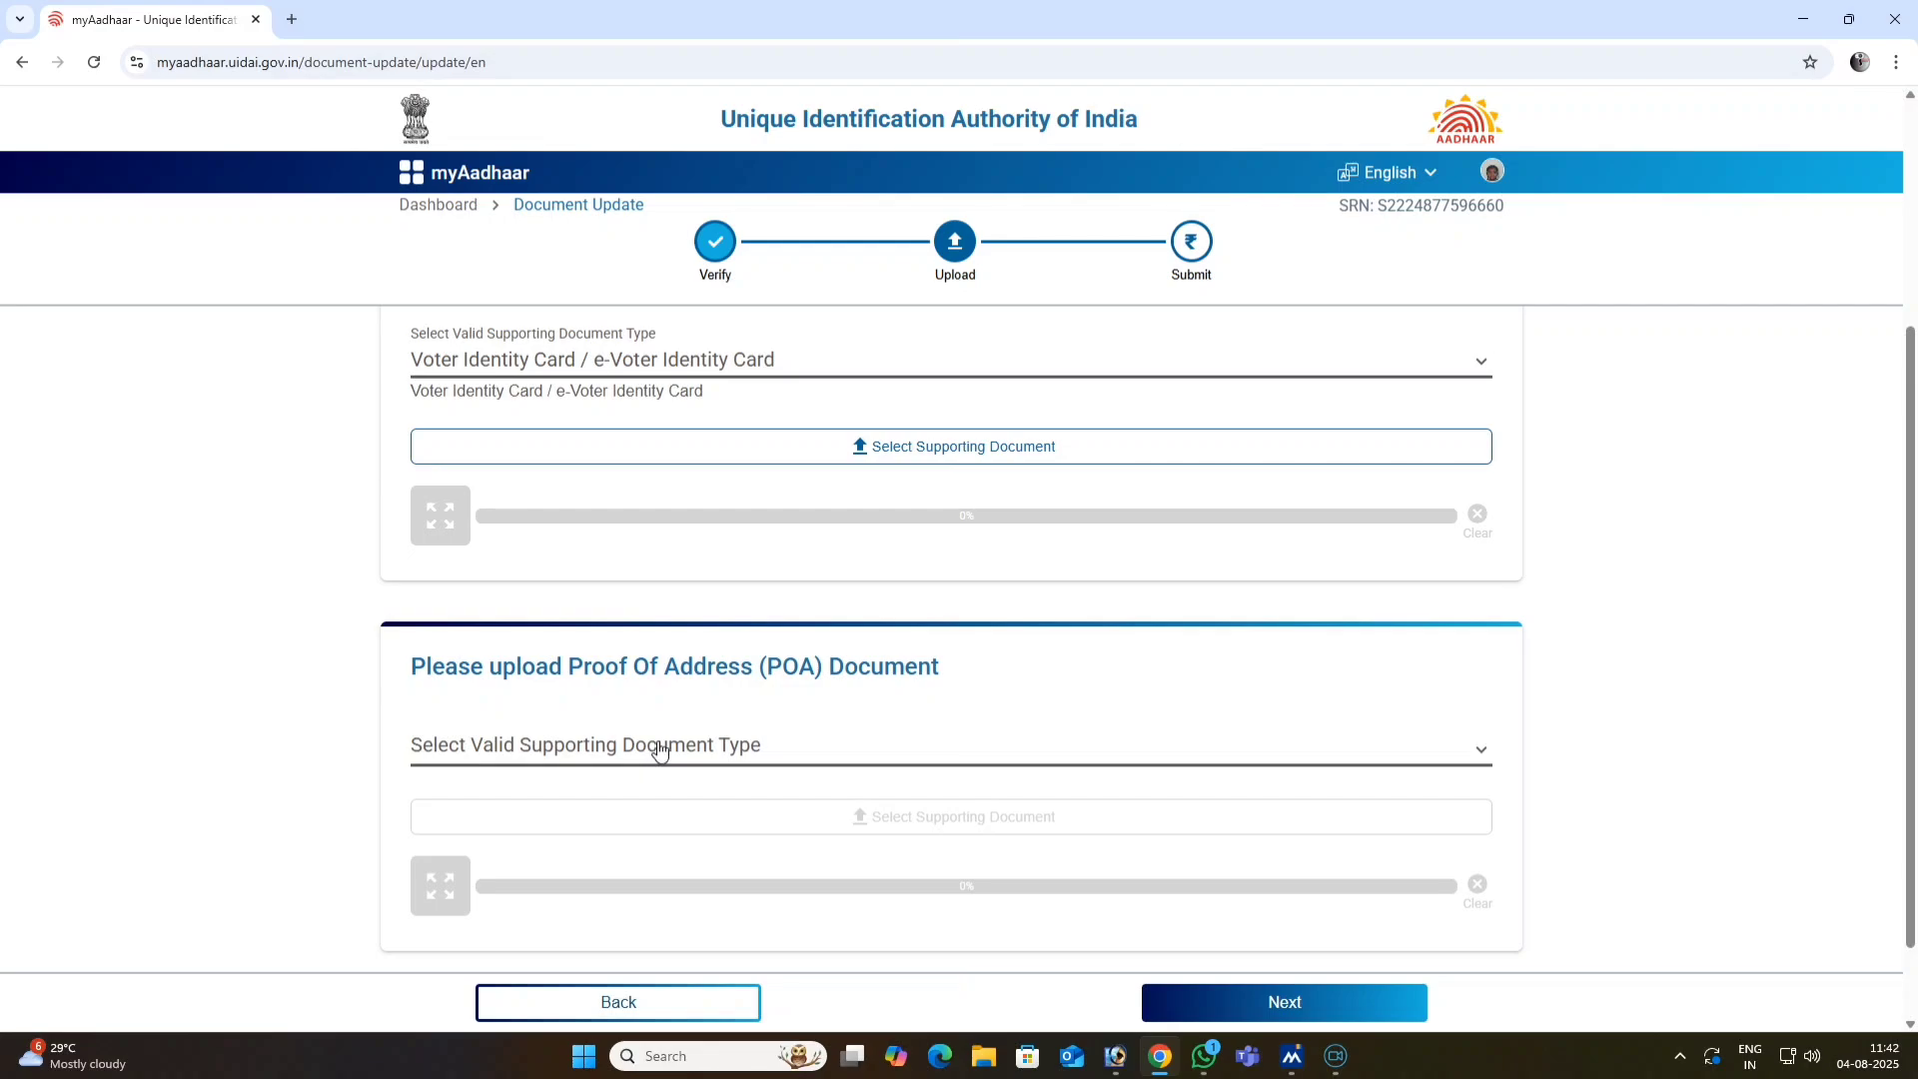
# Choose Voter Identity Card / e-Voter Identity Card as Proof of Address and acknowledge its advisory.
pyautogui.click(660, 751)
pyautogui.scroll(-3, 594, 645)
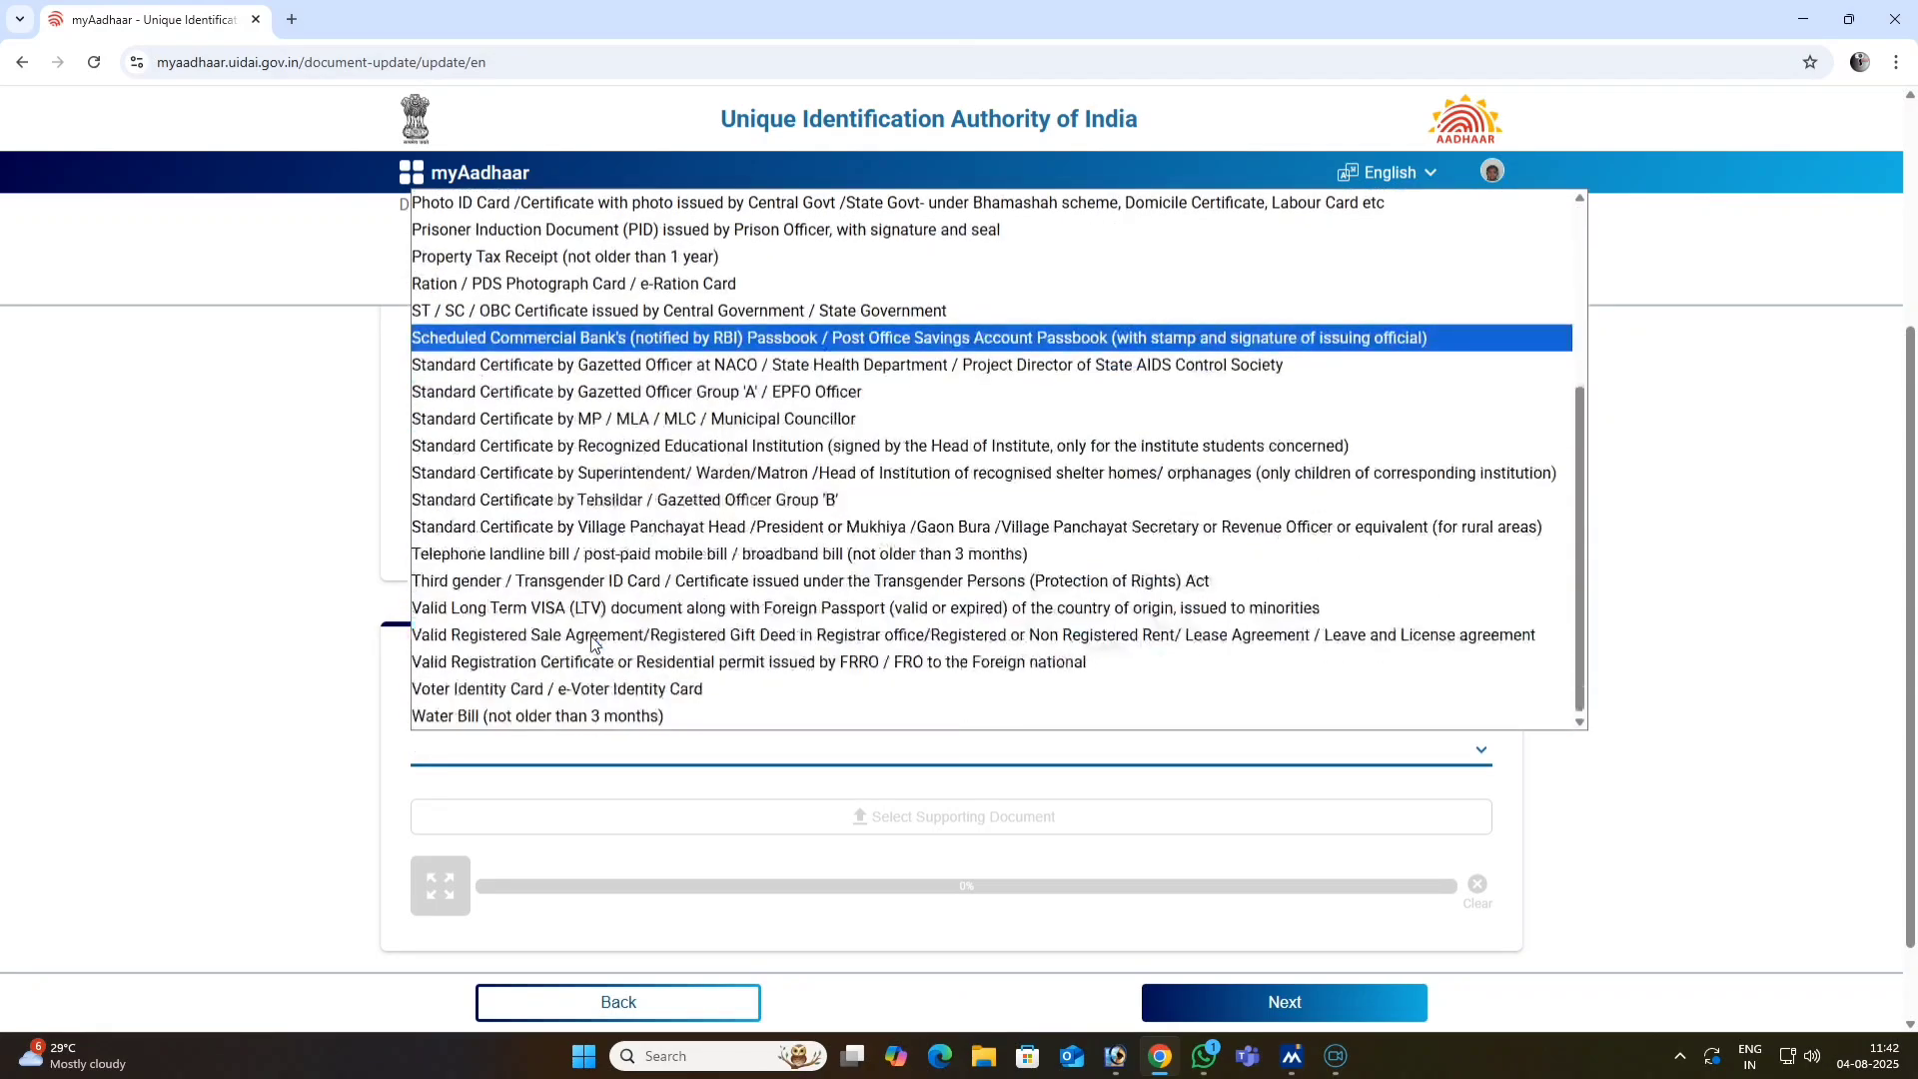
pyautogui.click(519, 691)
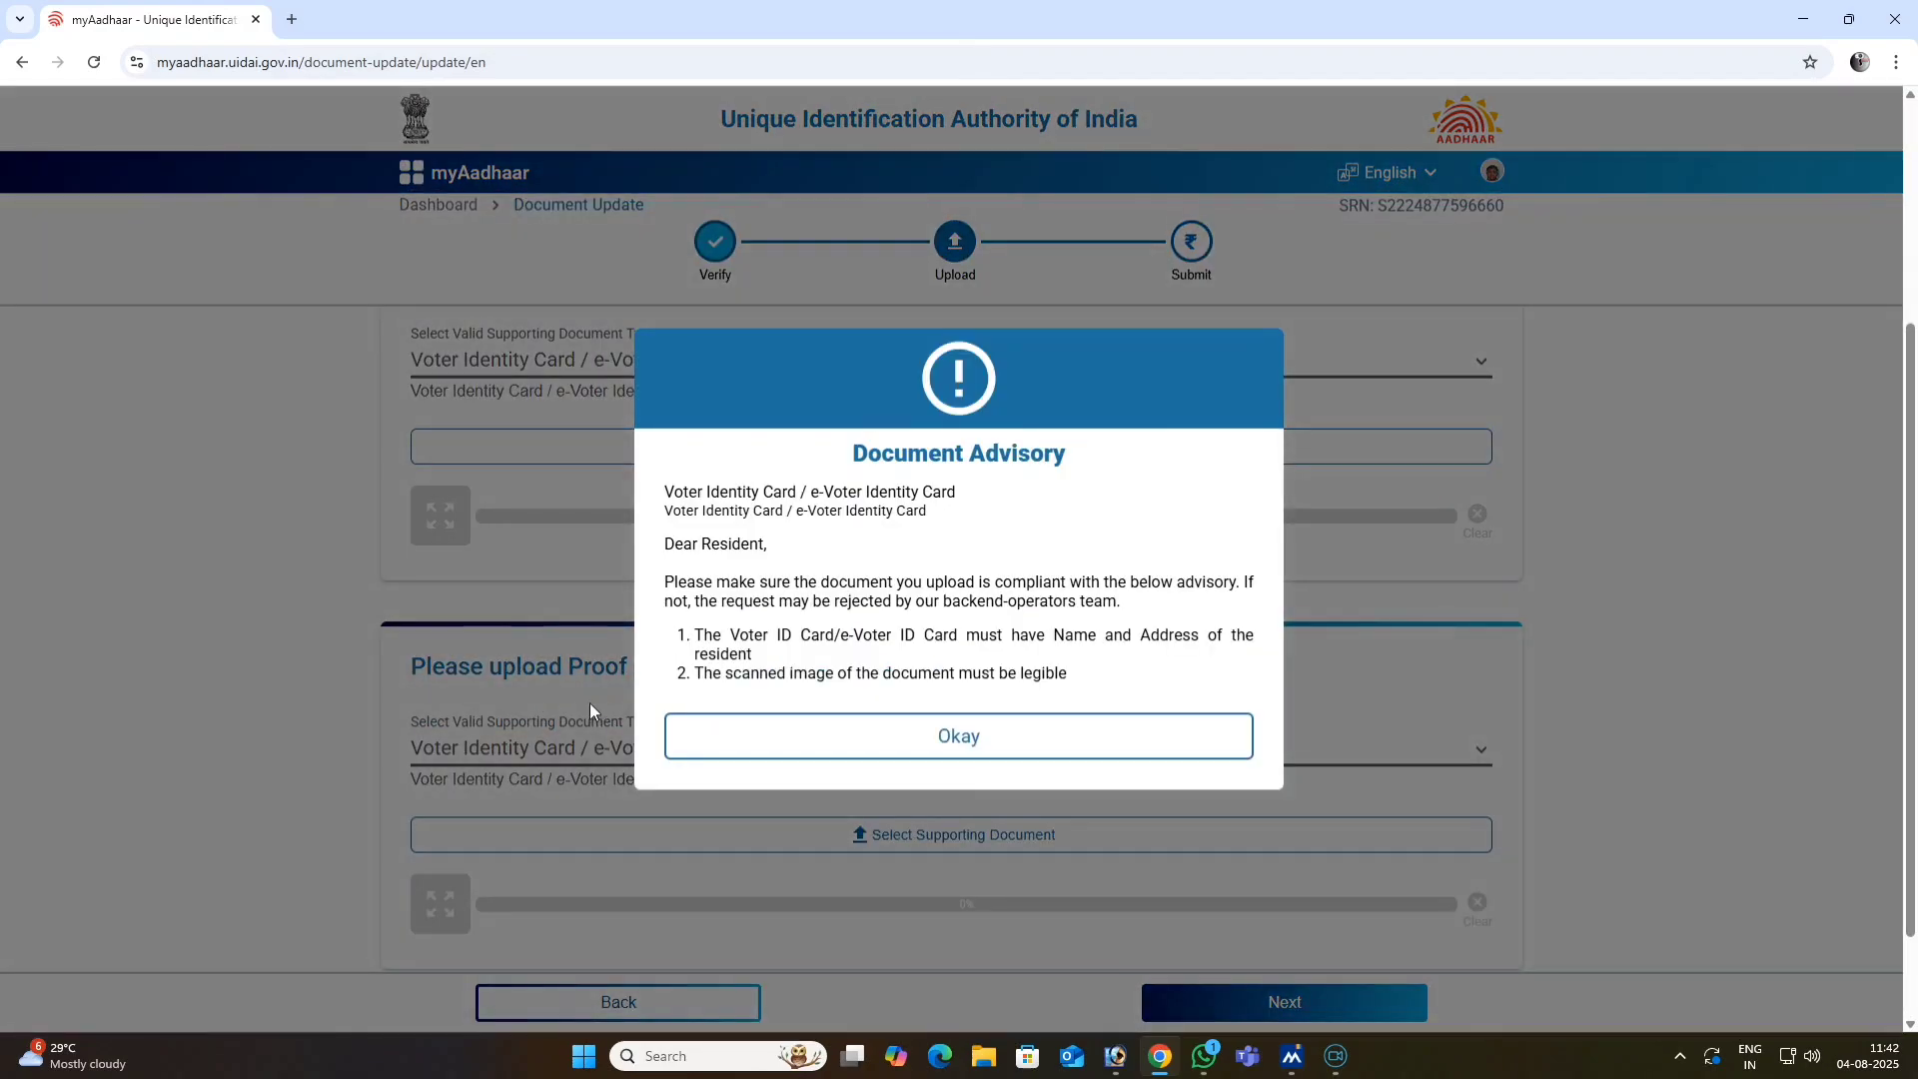
pyautogui.click(910, 730)
pyautogui.scroll(1, 754, 747)
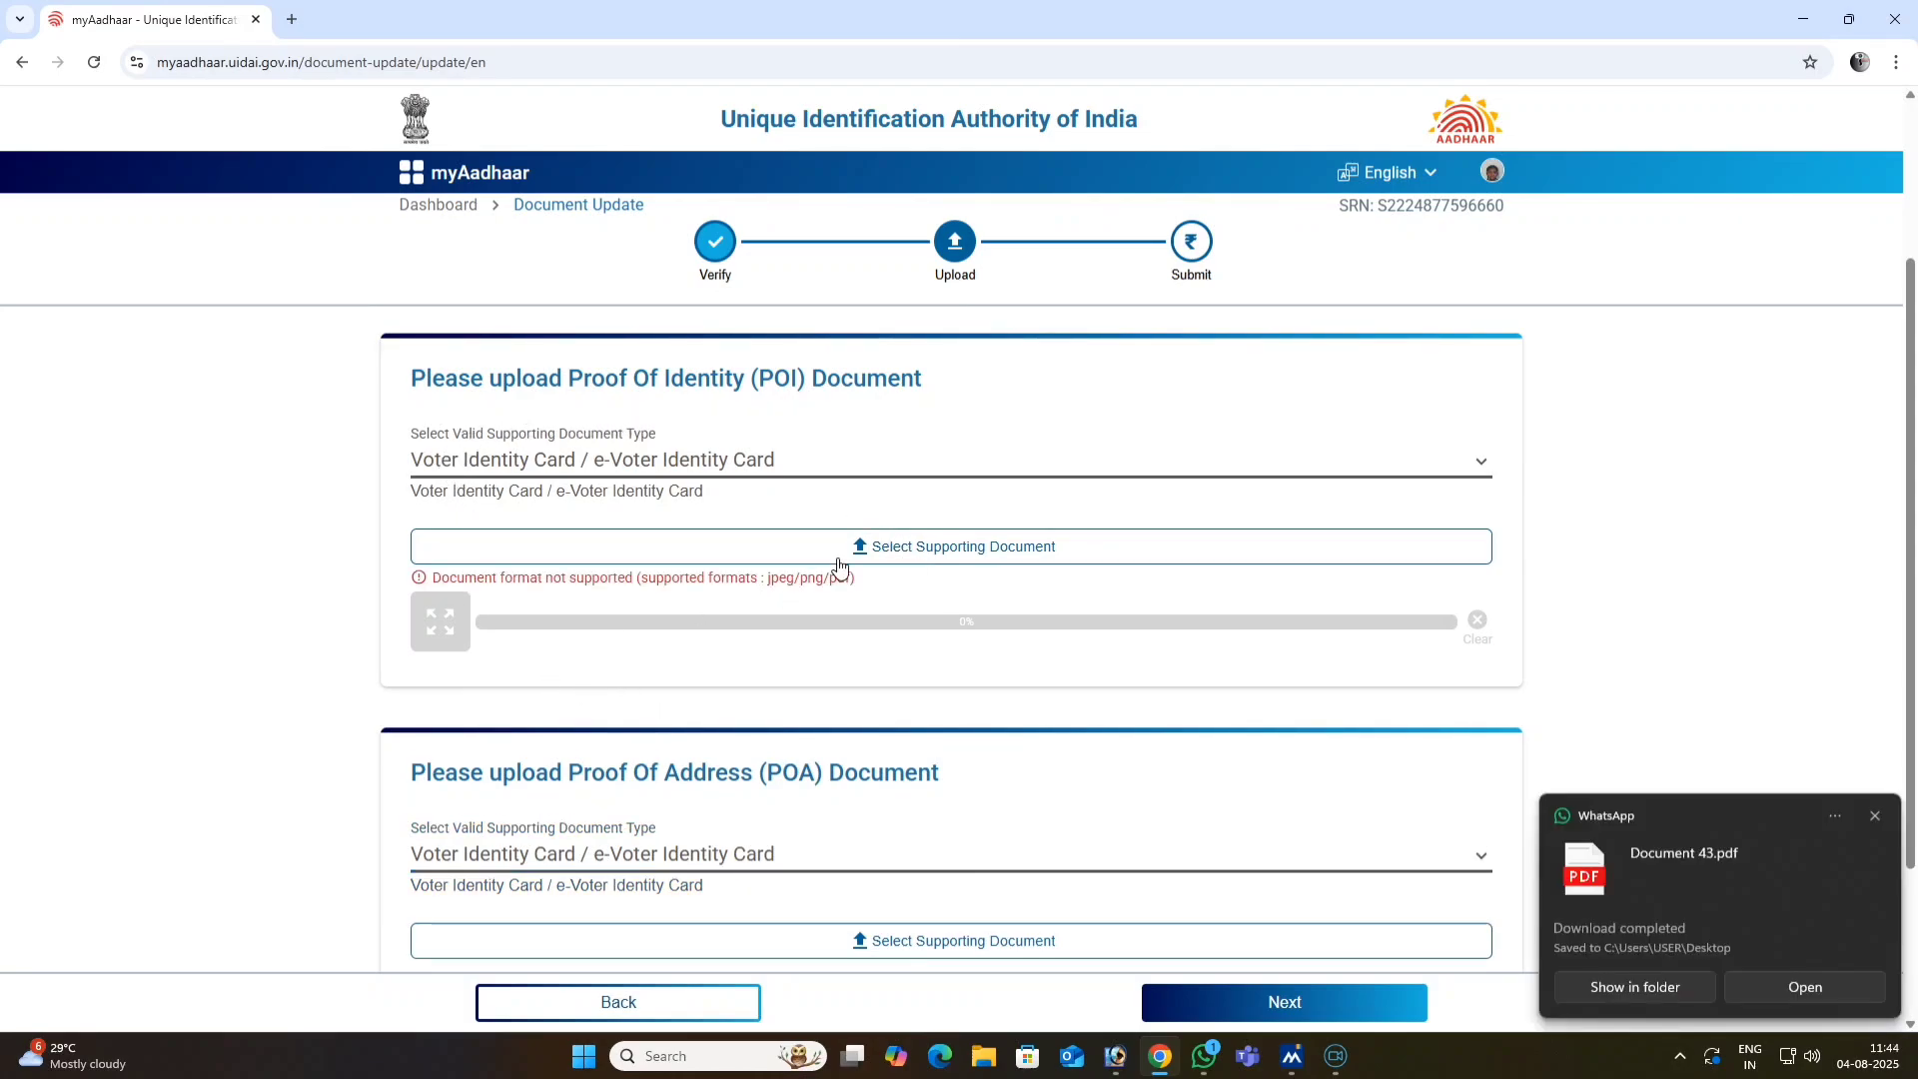
# Upload Document 43 from the Desktop as the Proof of Identity file.
pyautogui.click(864, 546)
pyautogui.click(777, 614)
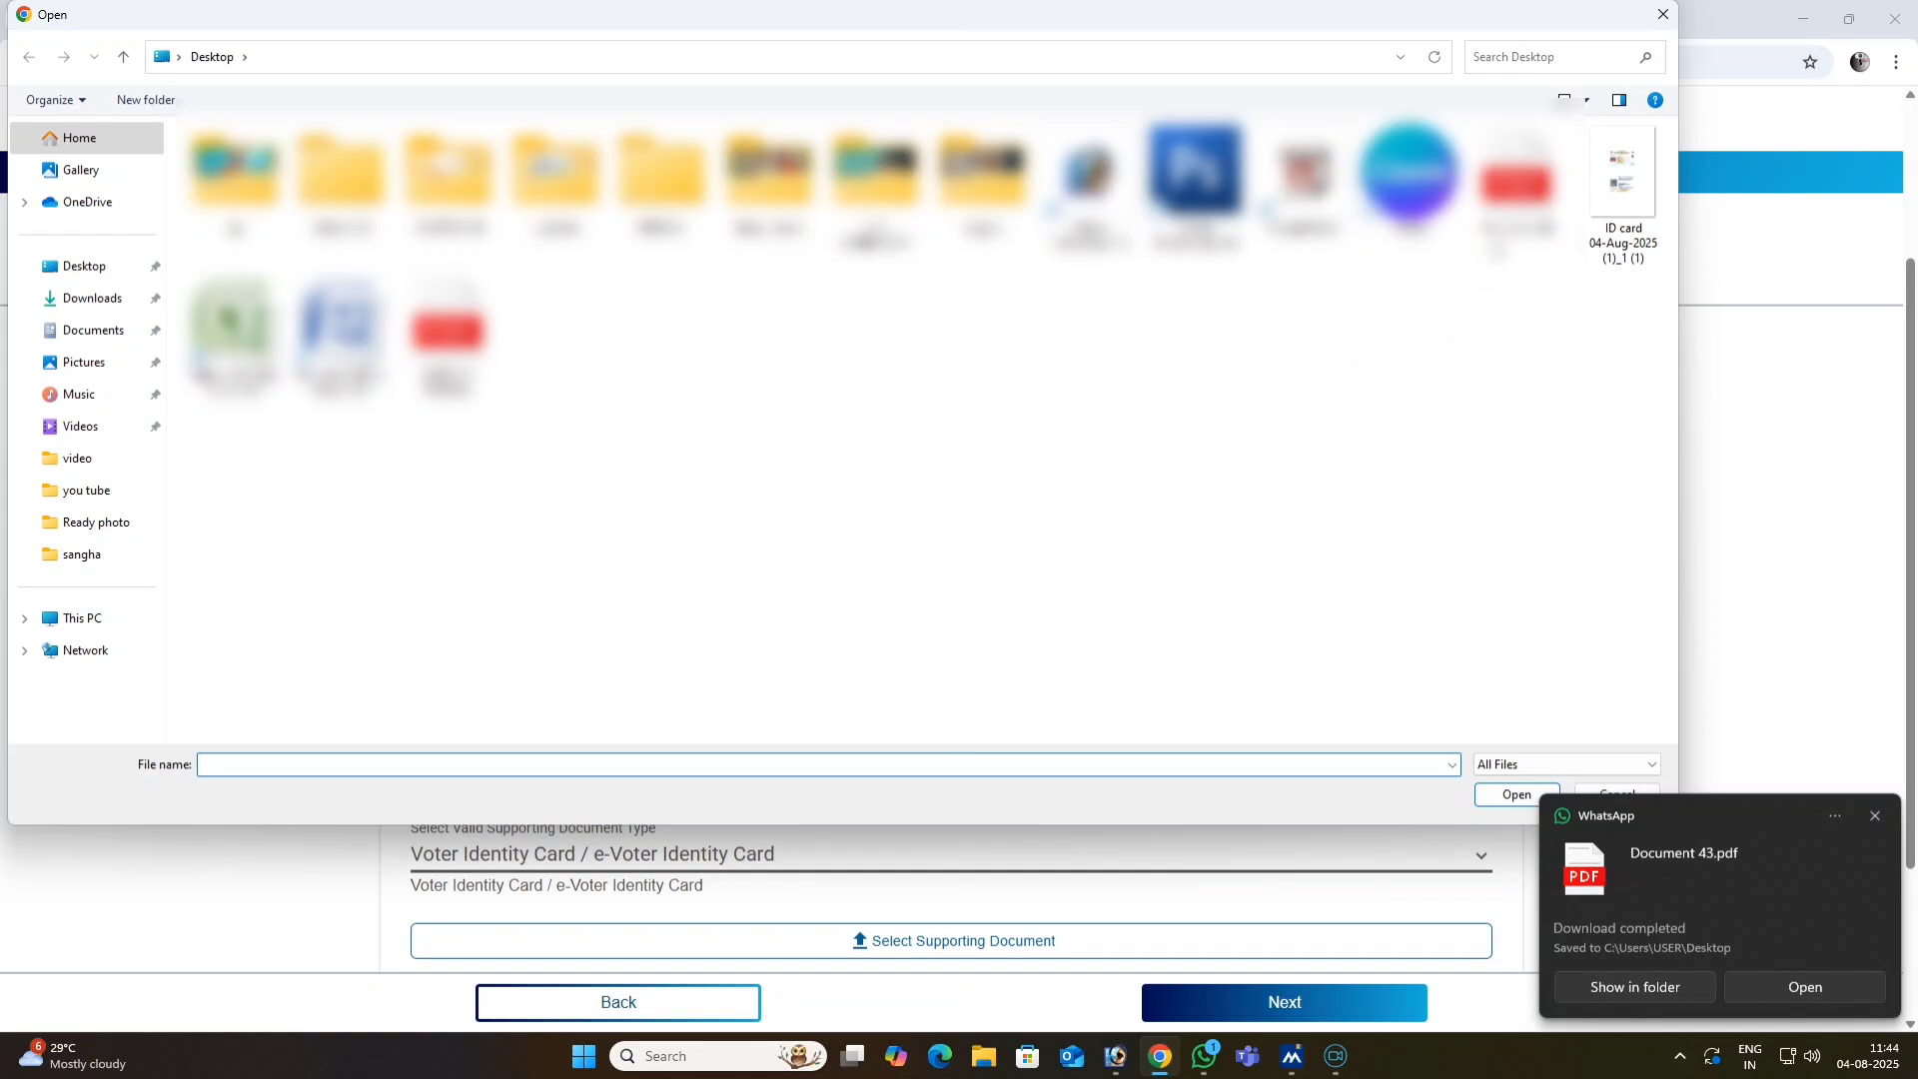
pyautogui.click(1513, 190)
pyautogui.click(1512, 796)
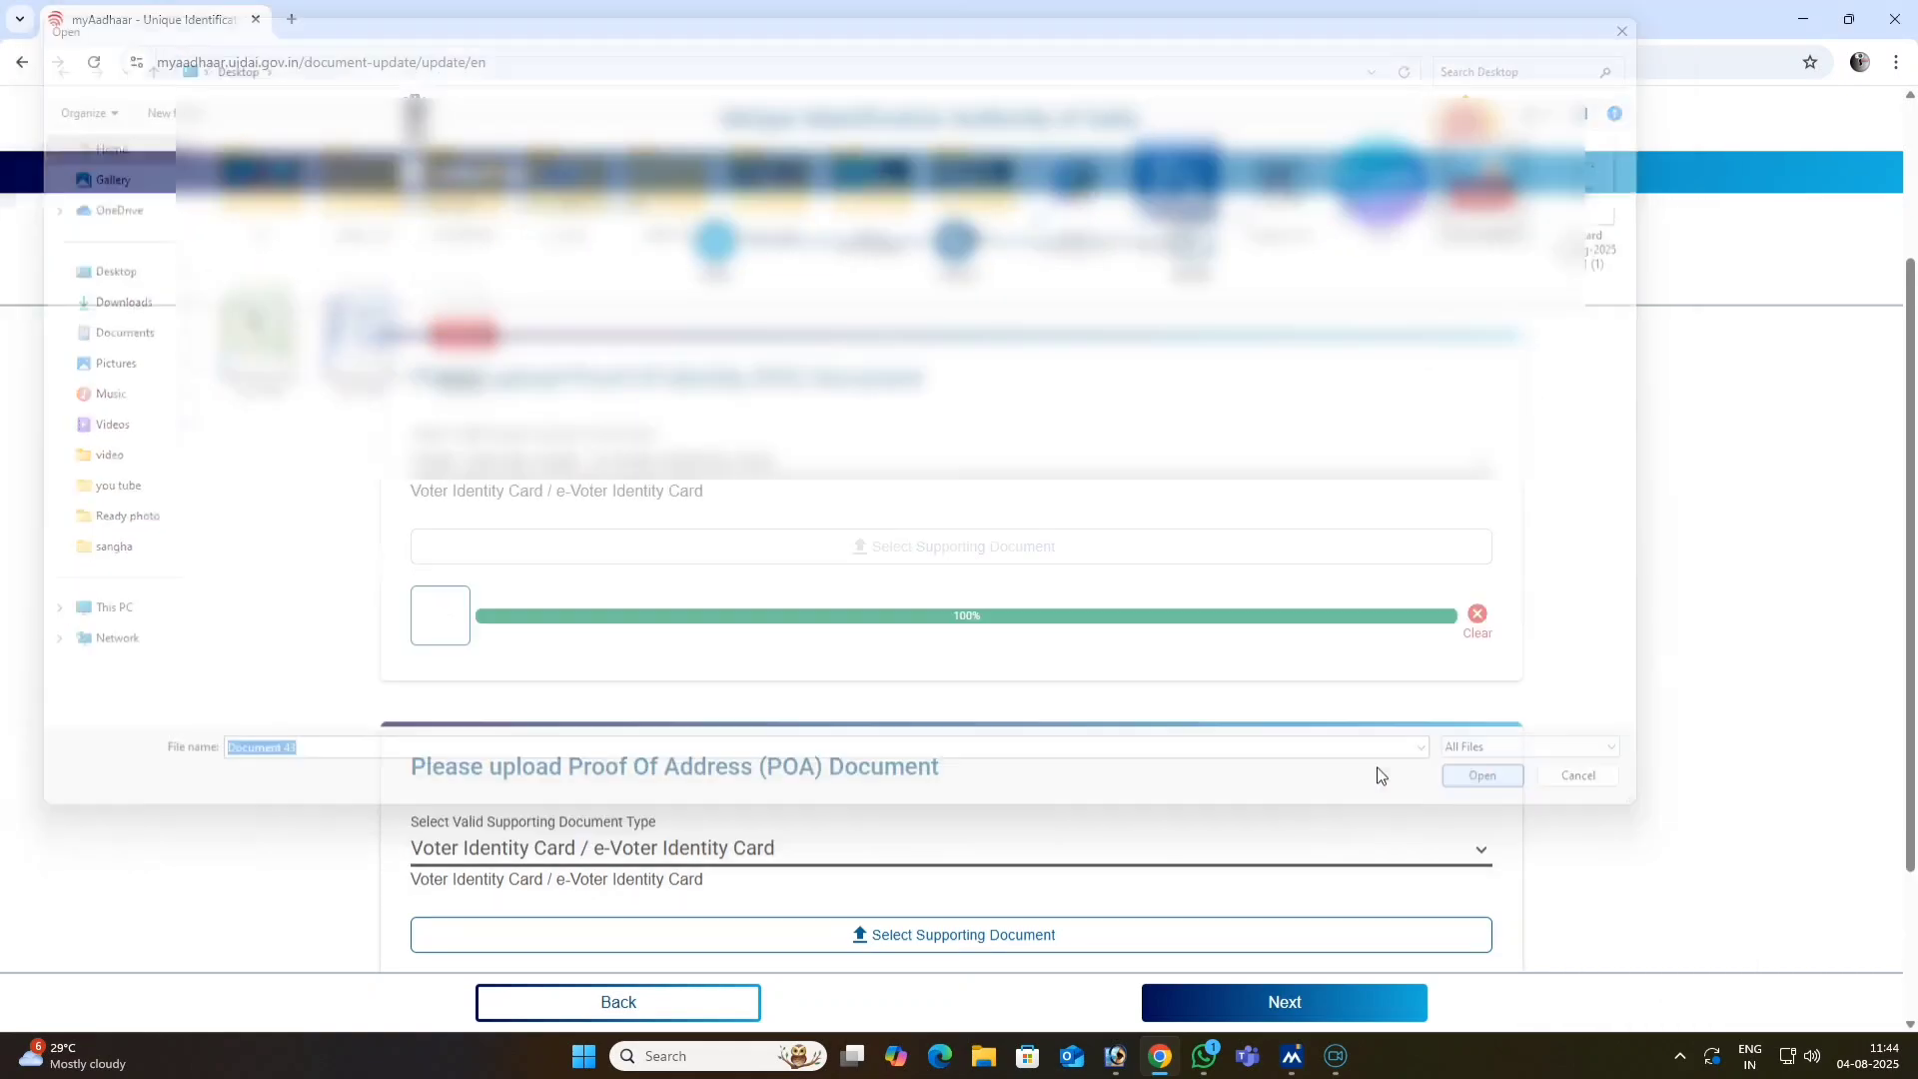
pyautogui.scroll(-1, 696, 698)
pyautogui.scroll(-1, 651, 719)
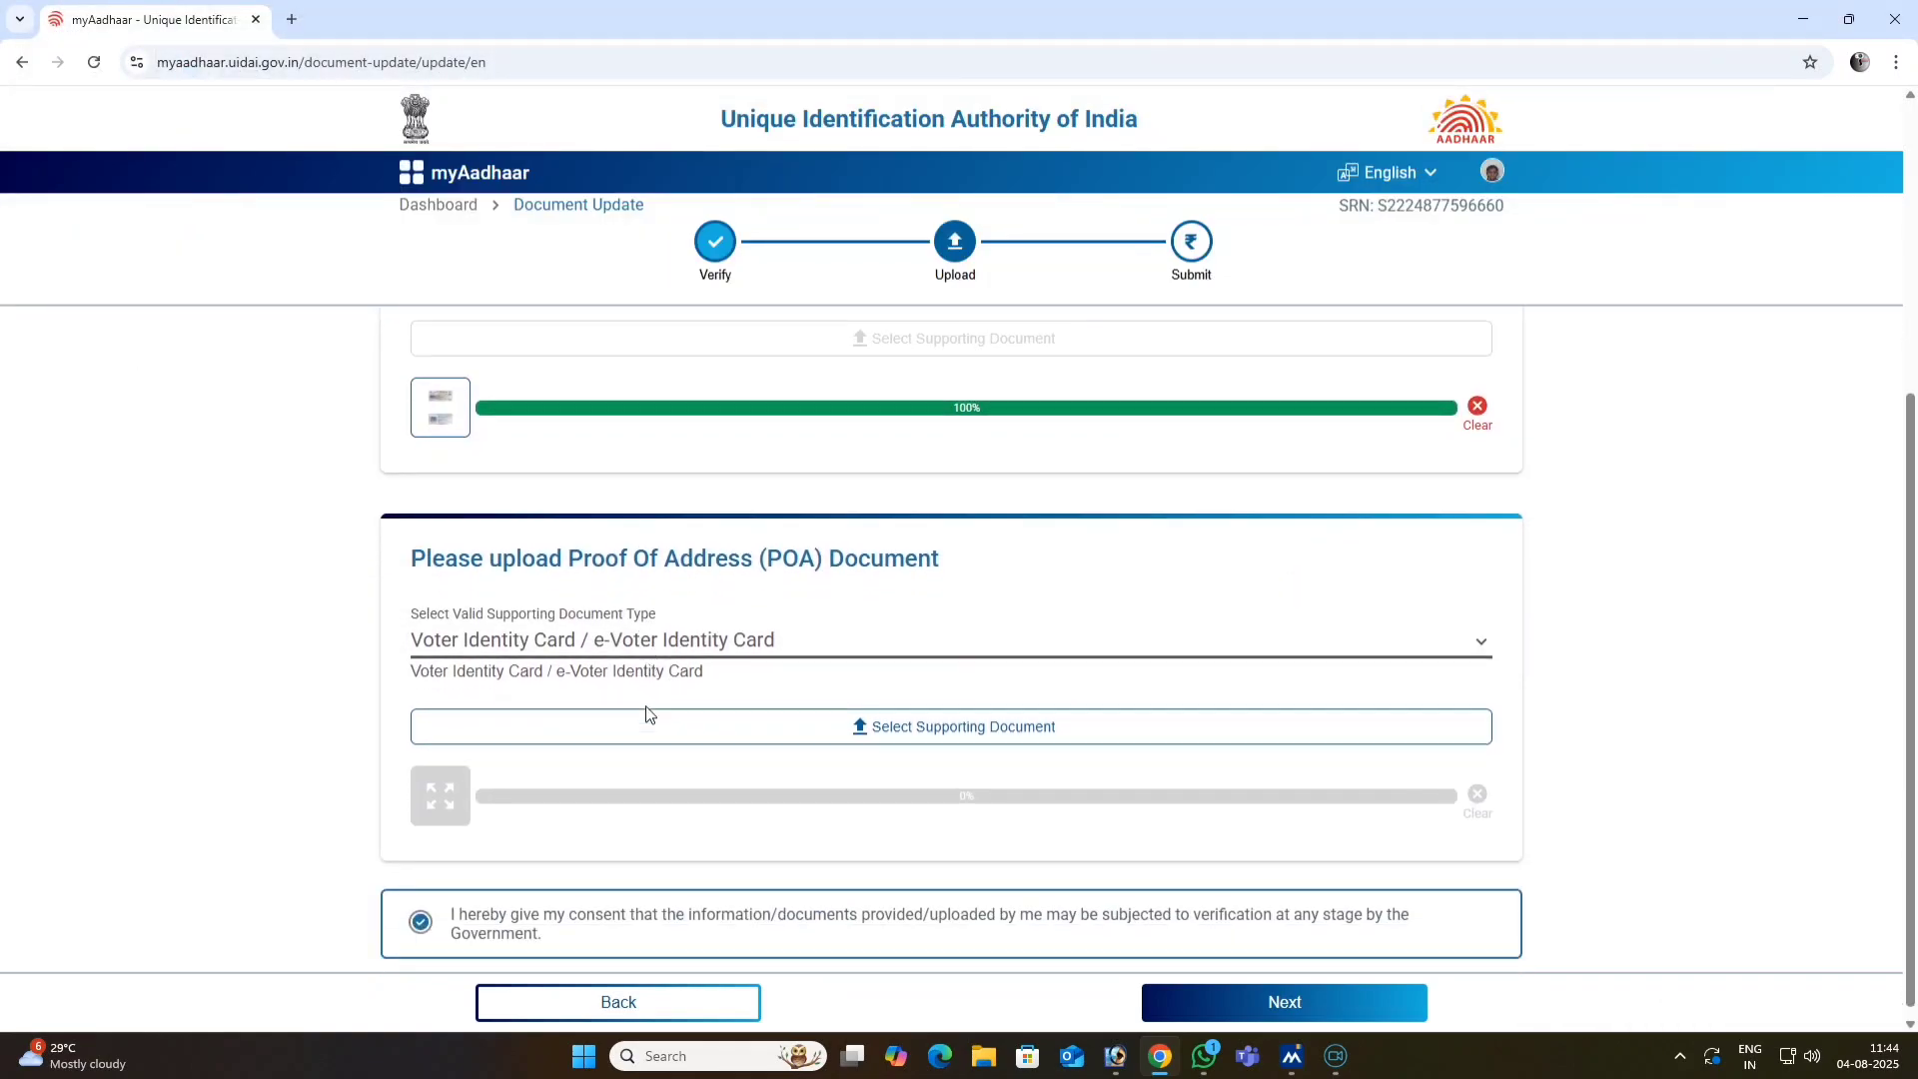
# Upload Document 43 as the Proof of Address file.
pyautogui.click(847, 725)
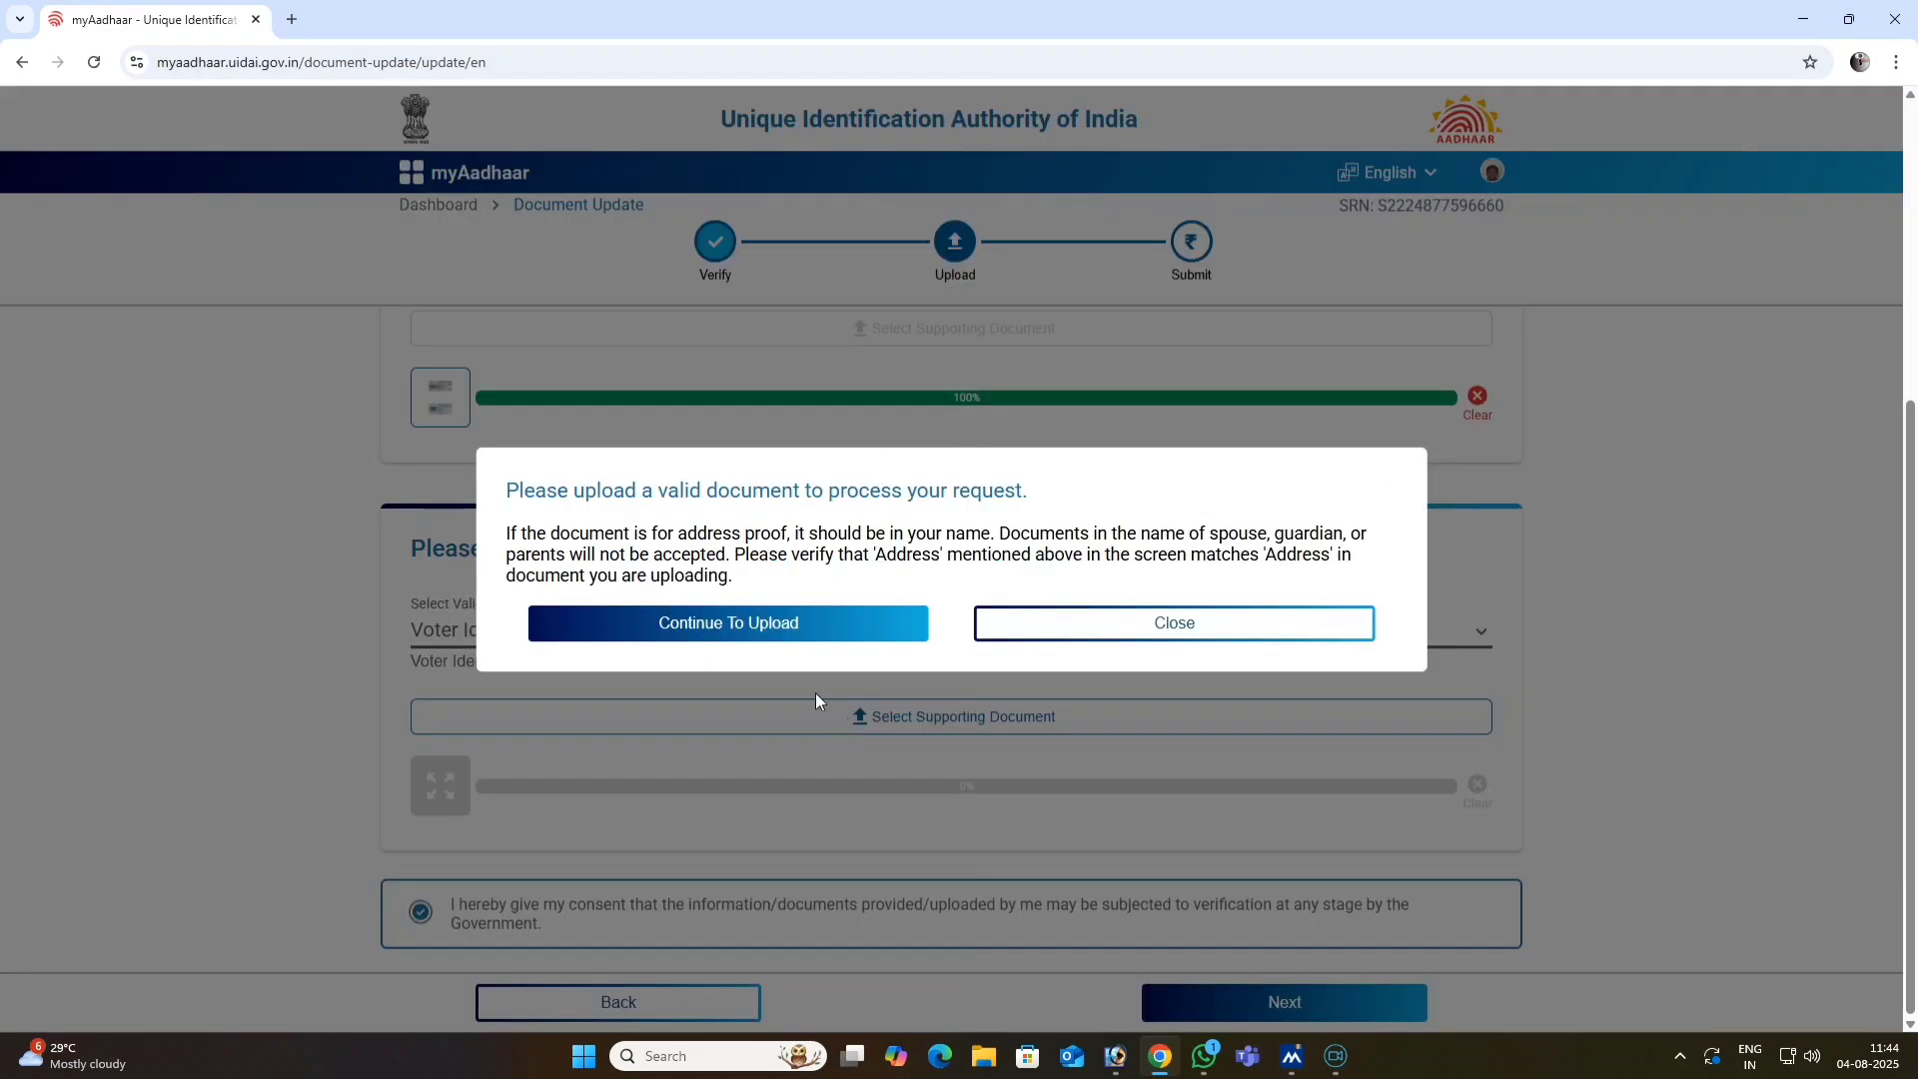
pyautogui.click(739, 630)
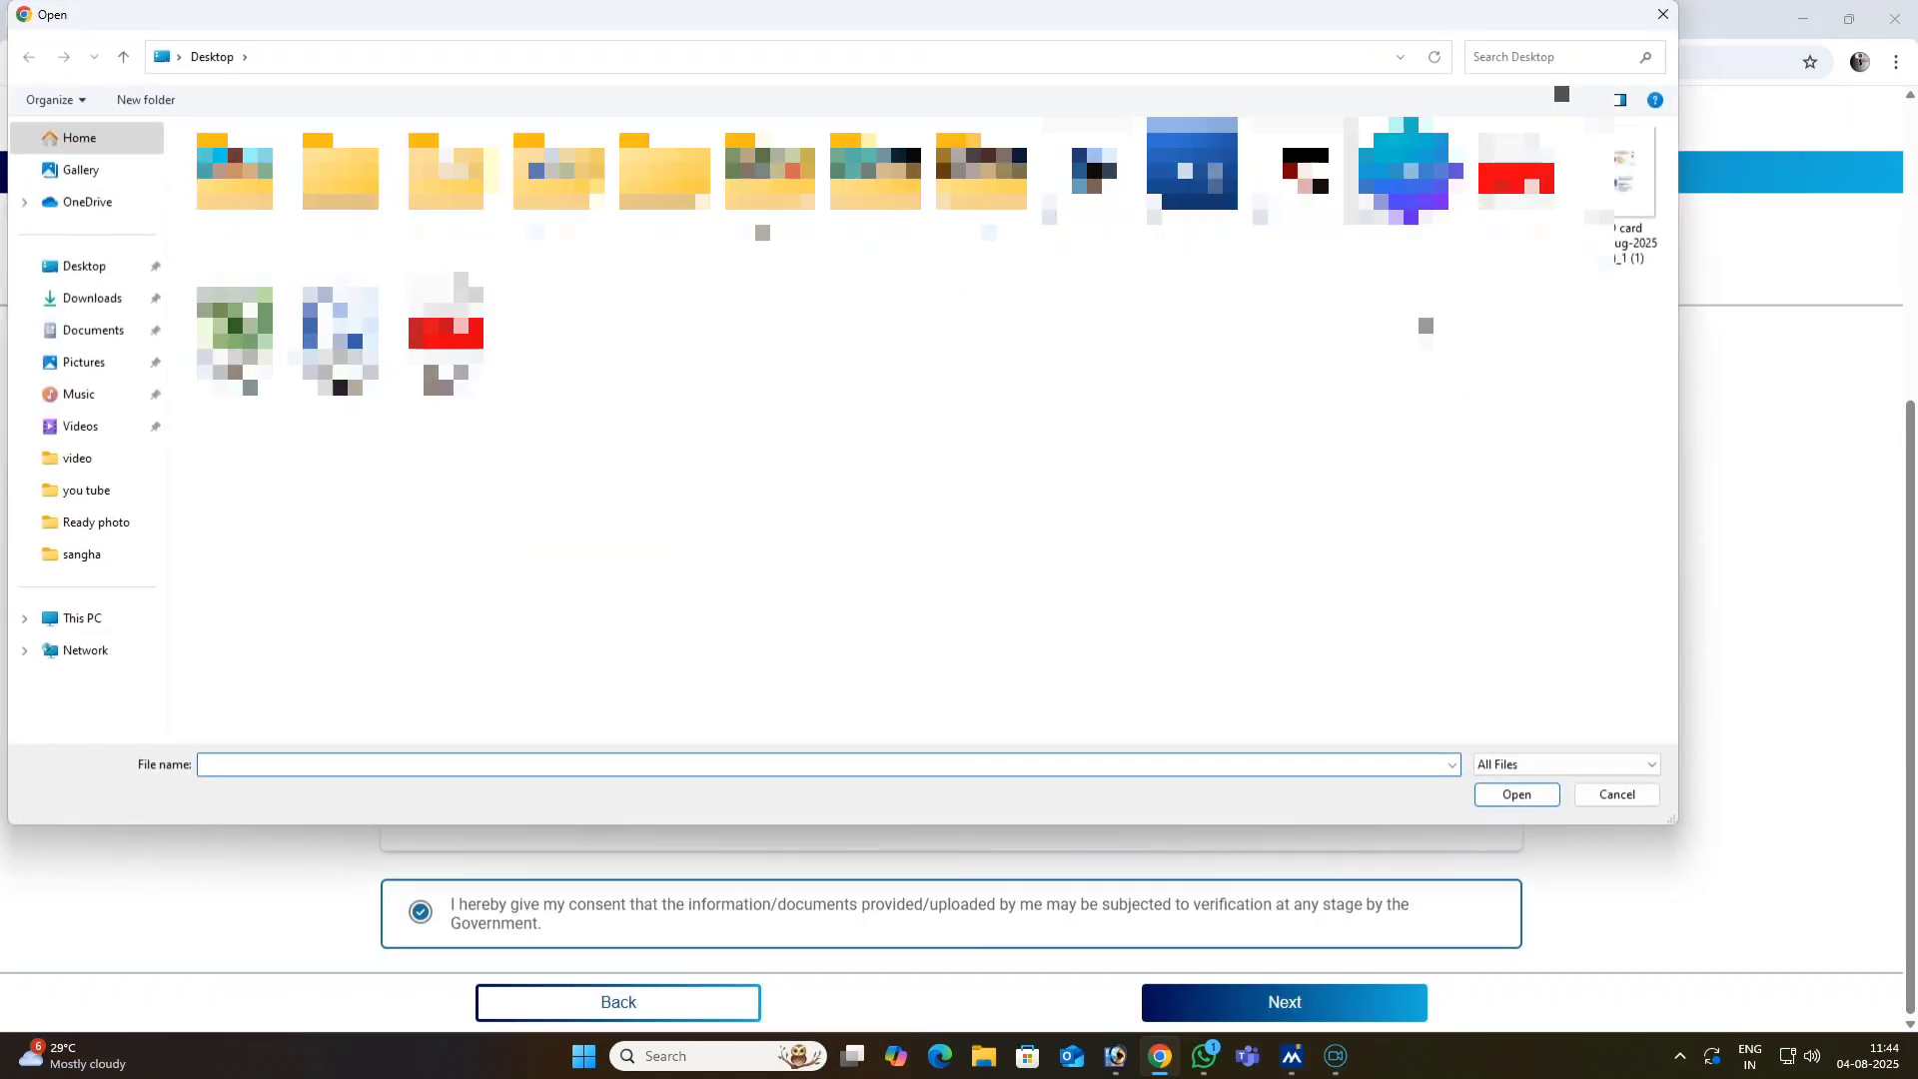
pyautogui.click(1517, 175)
pyautogui.click(1515, 795)
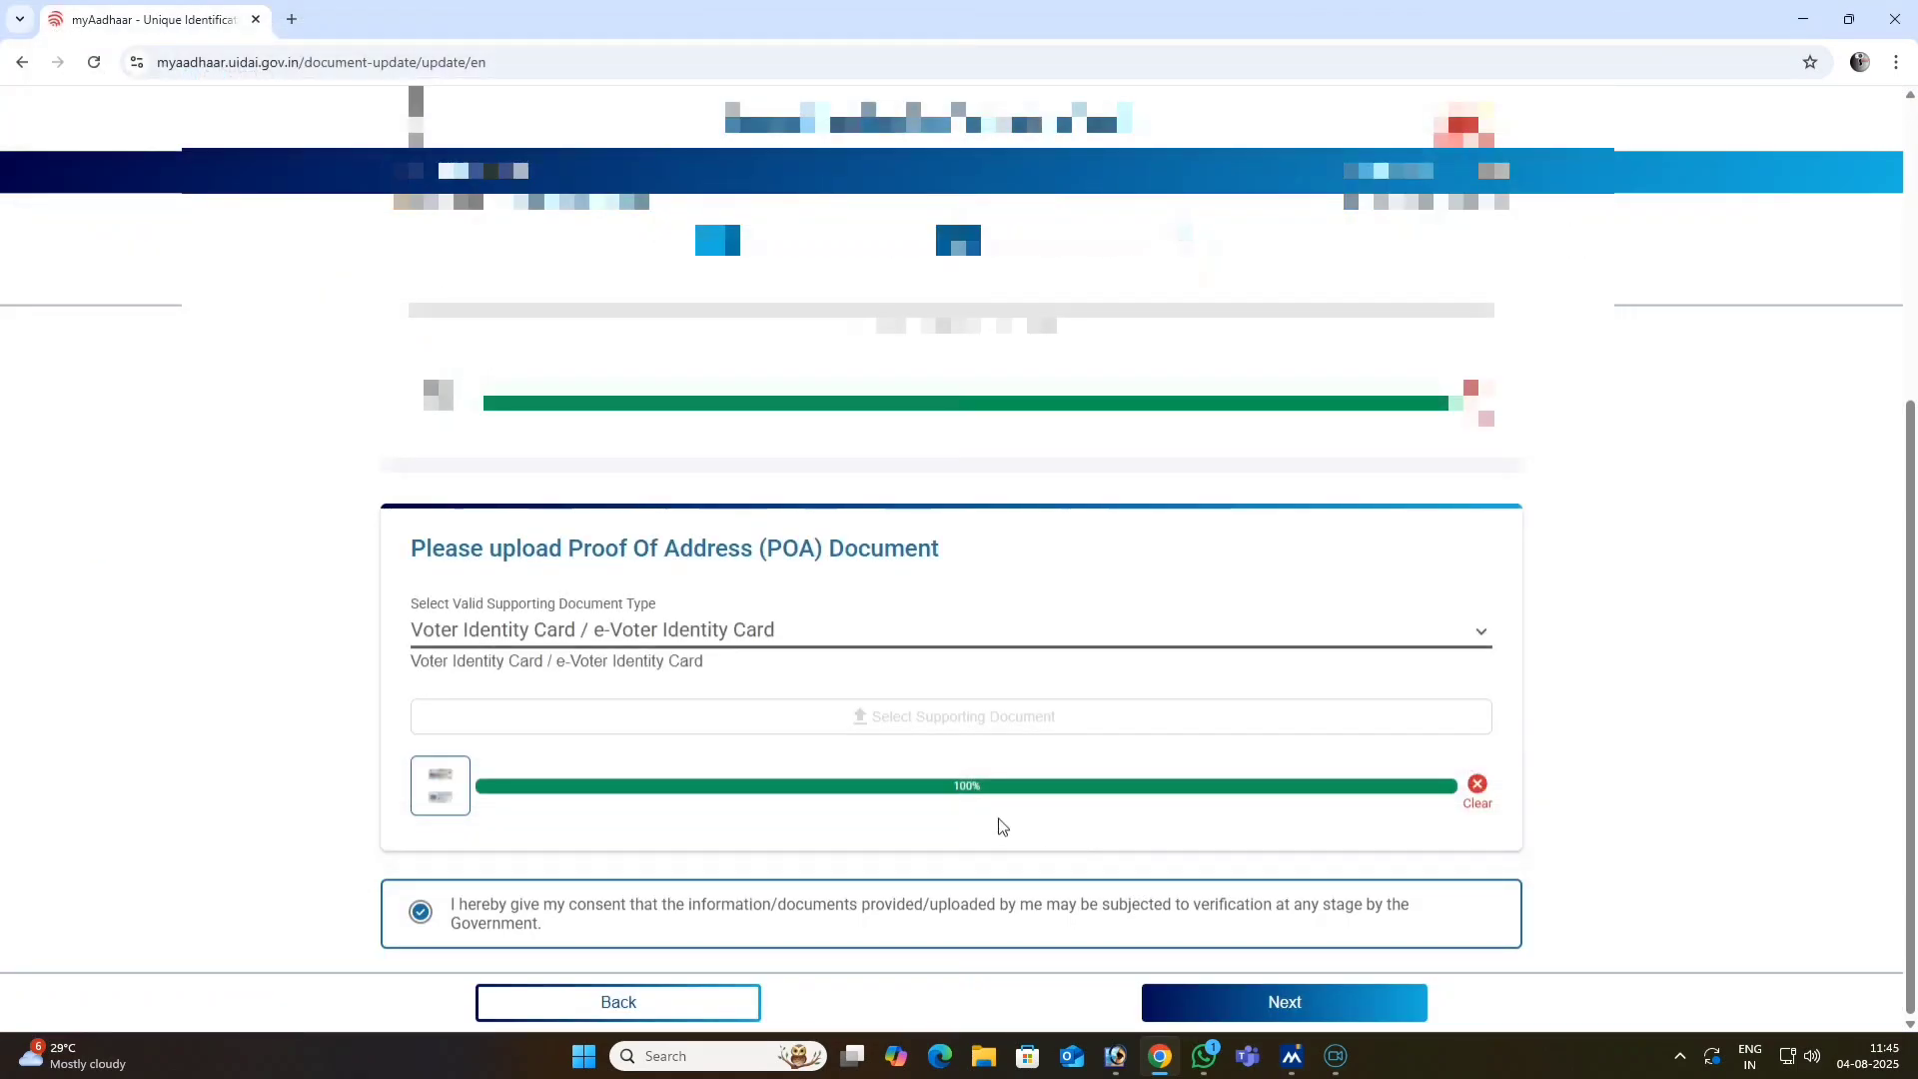
pyautogui.scroll(1, 534, 563)
pyautogui.scroll(2, 535, 563)
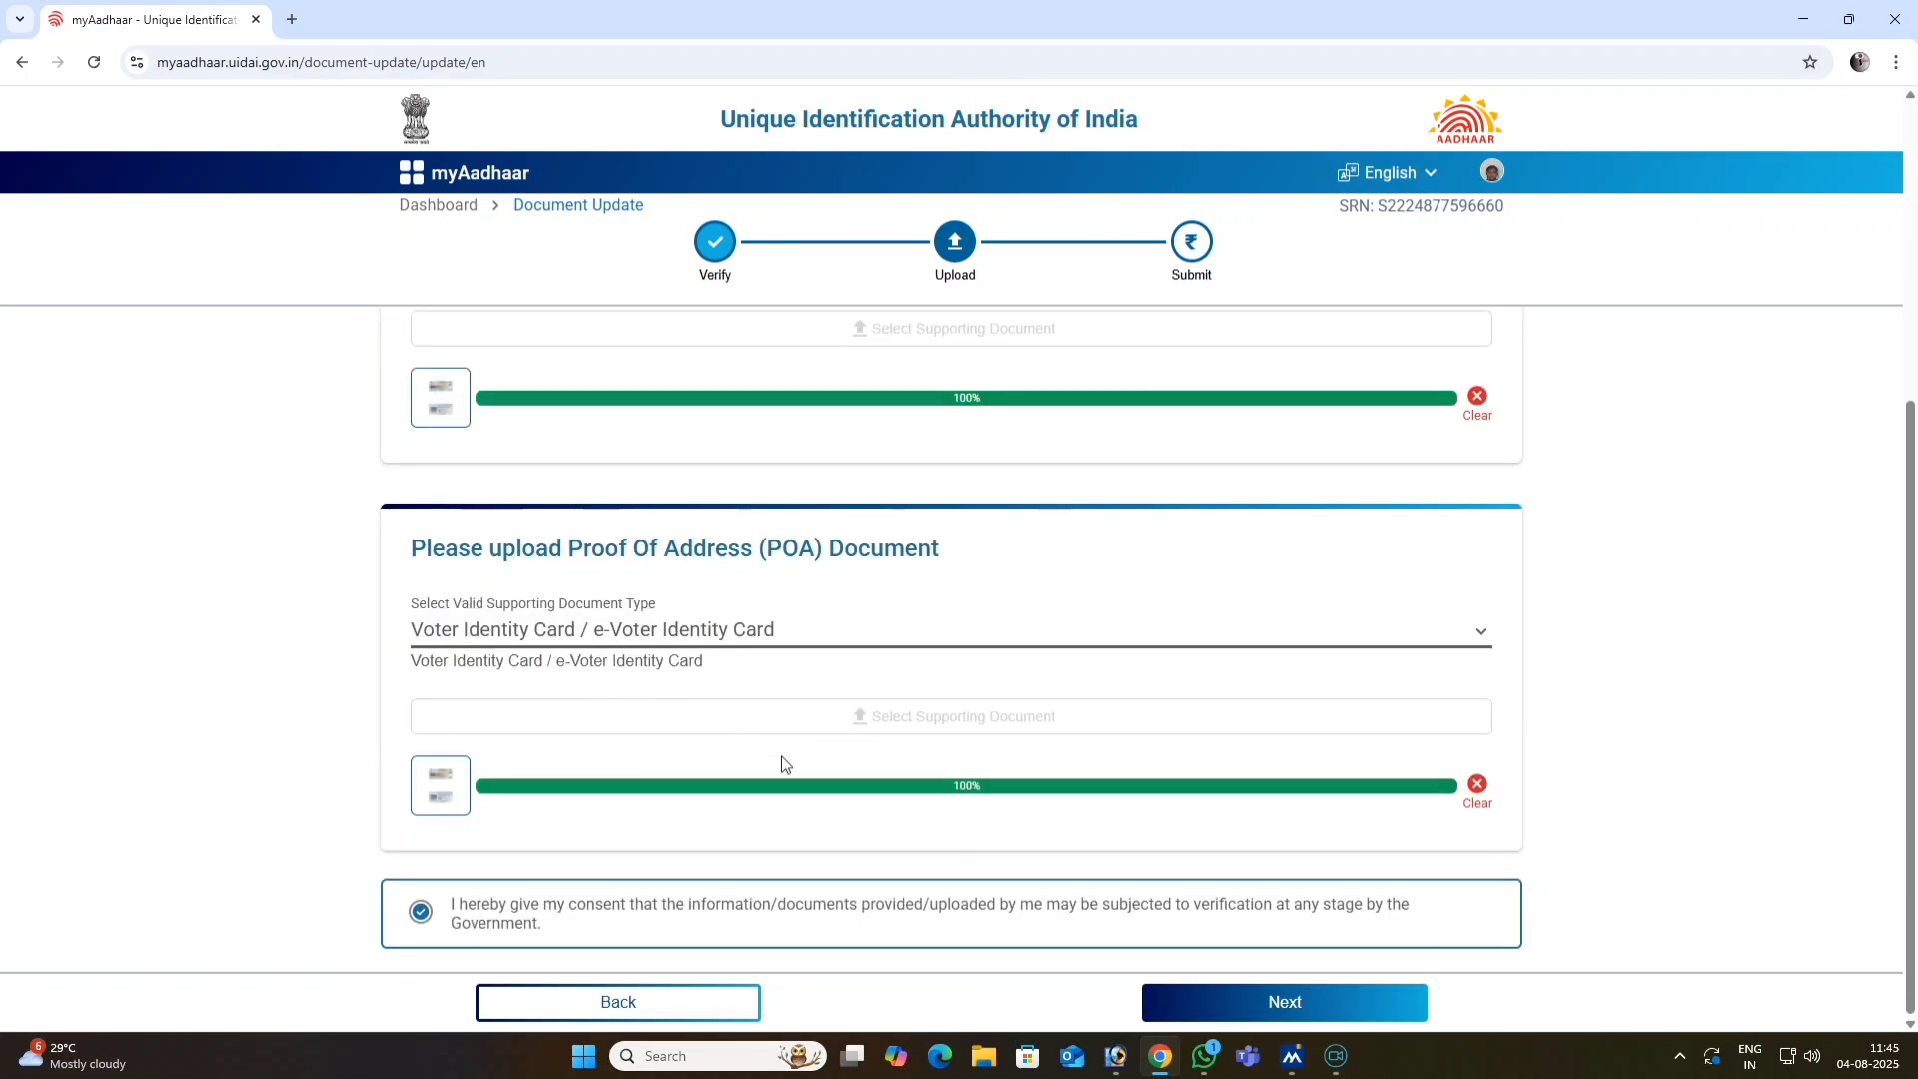
# Confirm the details match Aadhaar and submit the ₹0 document update request.
pyautogui.click(1279, 1004)
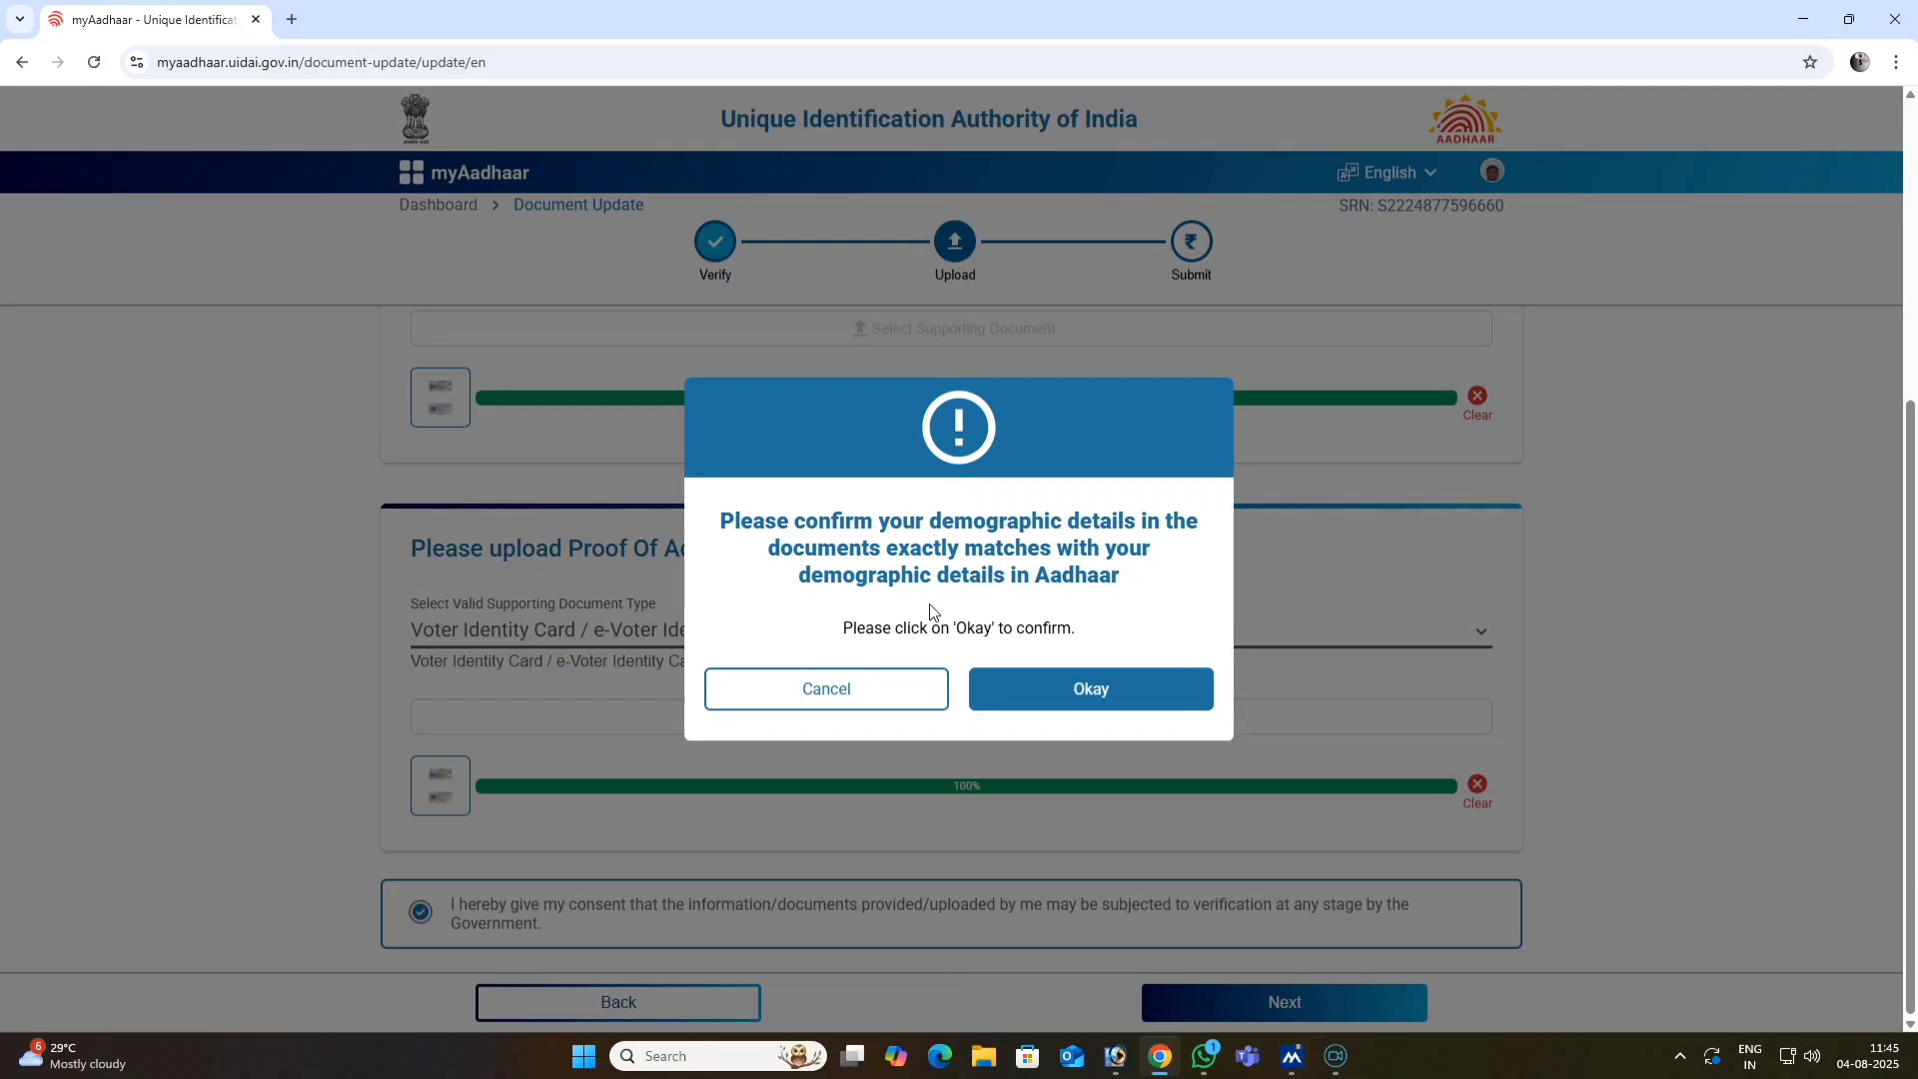
pyautogui.click(1084, 690)
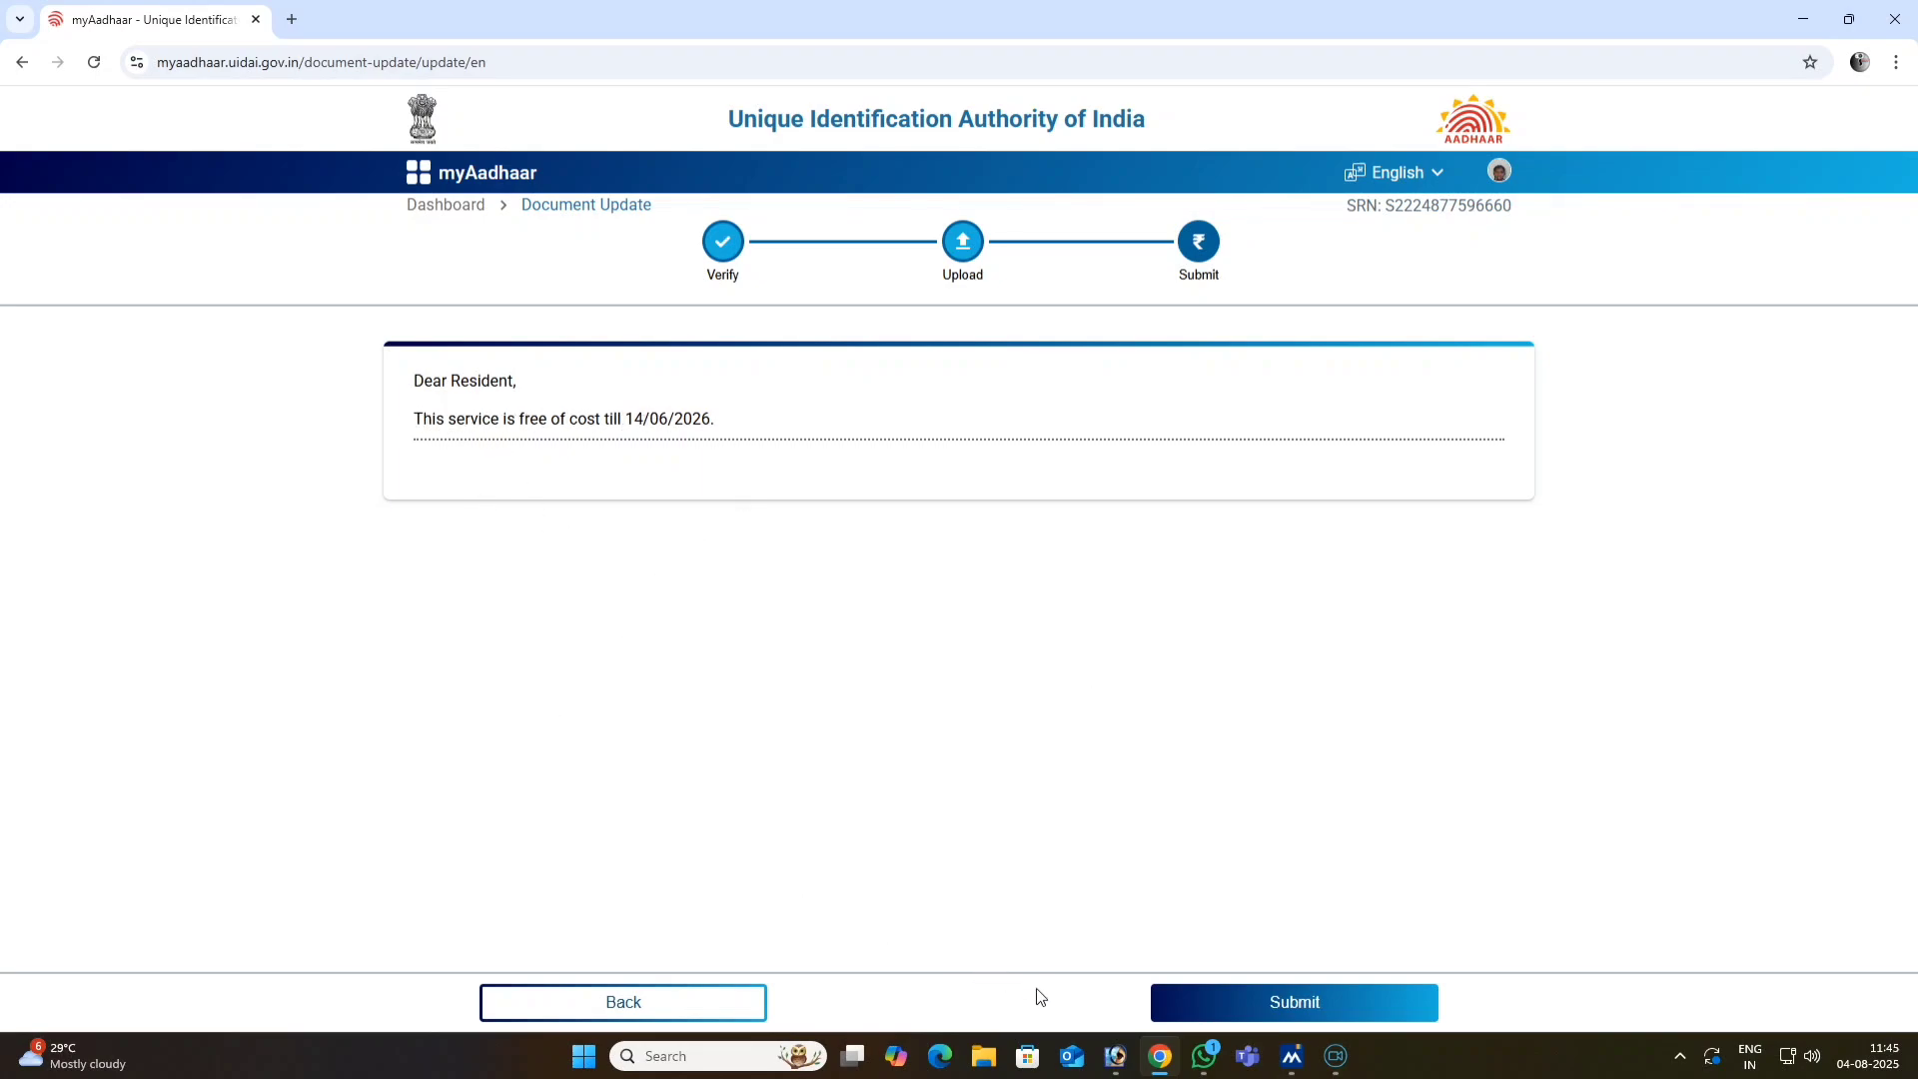
pyautogui.click(1296, 1009)
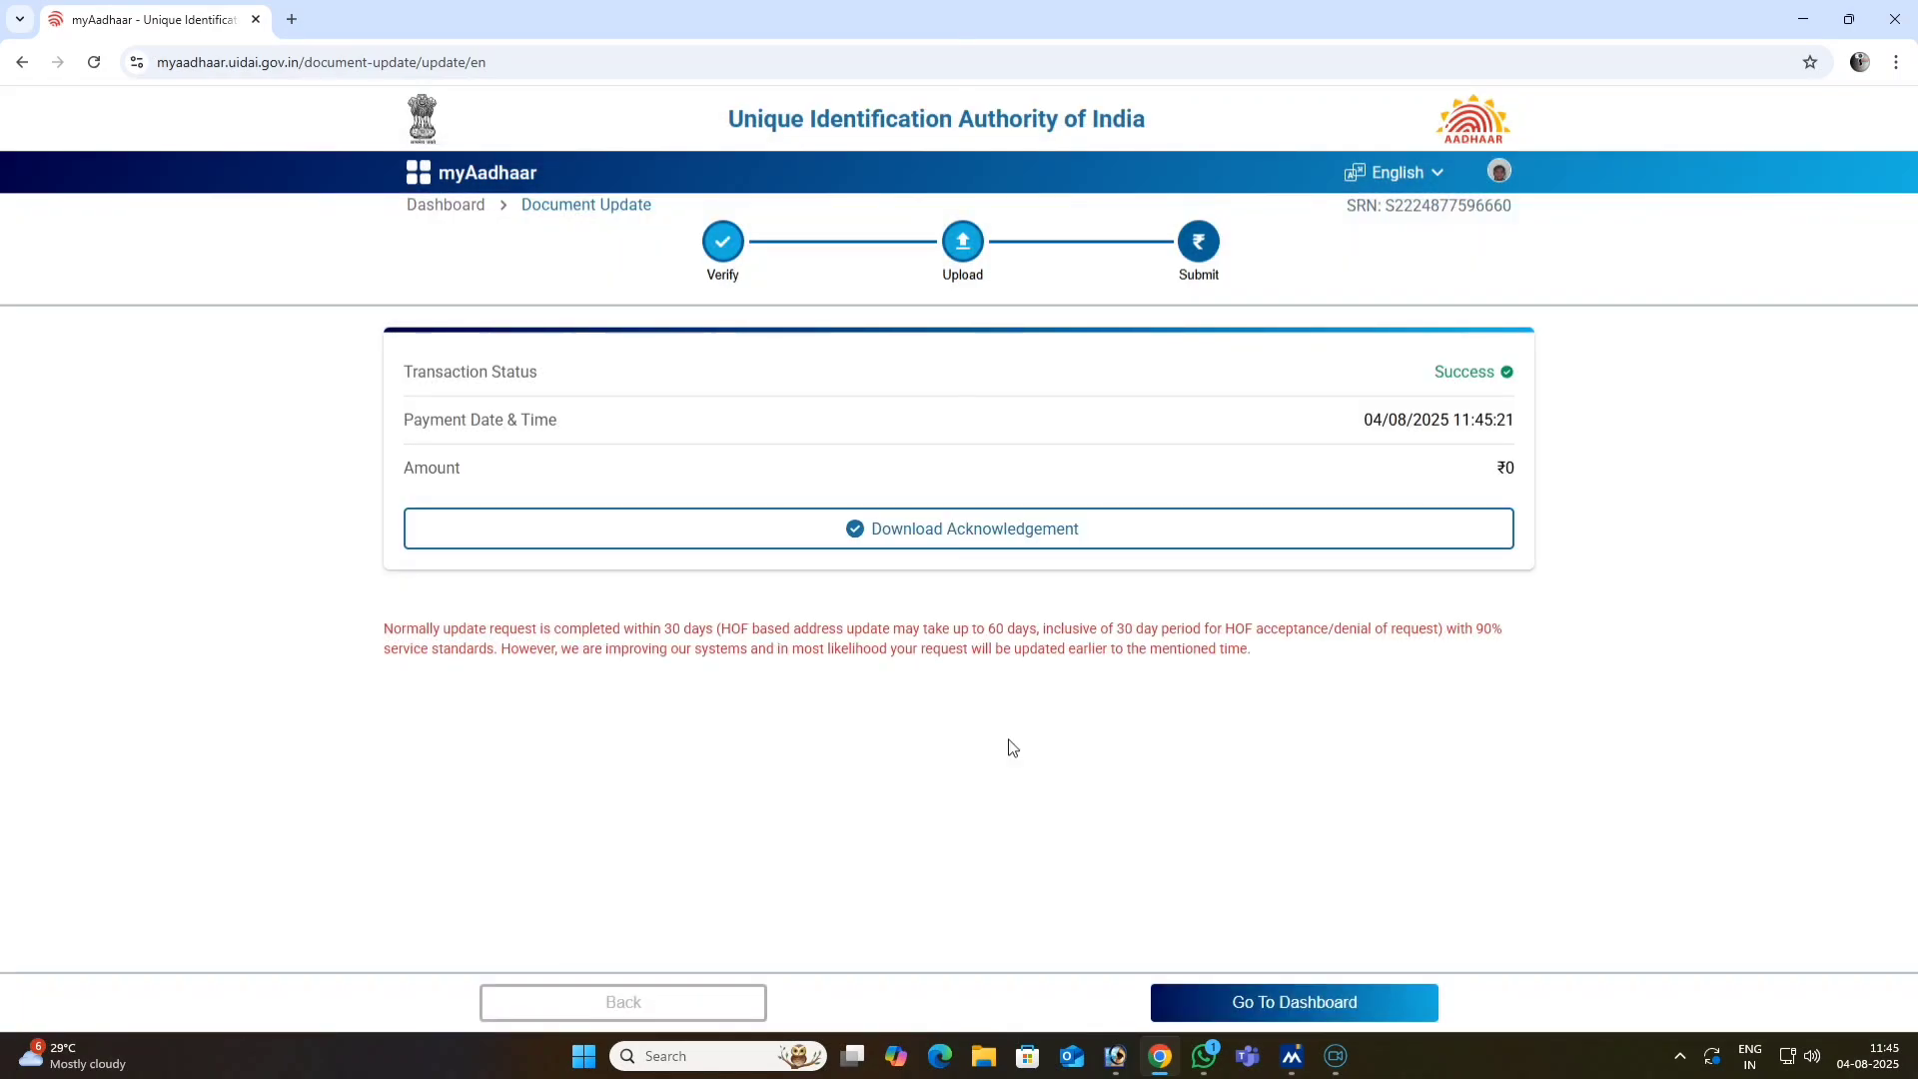
# Download the Document Update acknowledgement slip and open it in Chrome's PDF viewer.
pyautogui.click(940, 537)
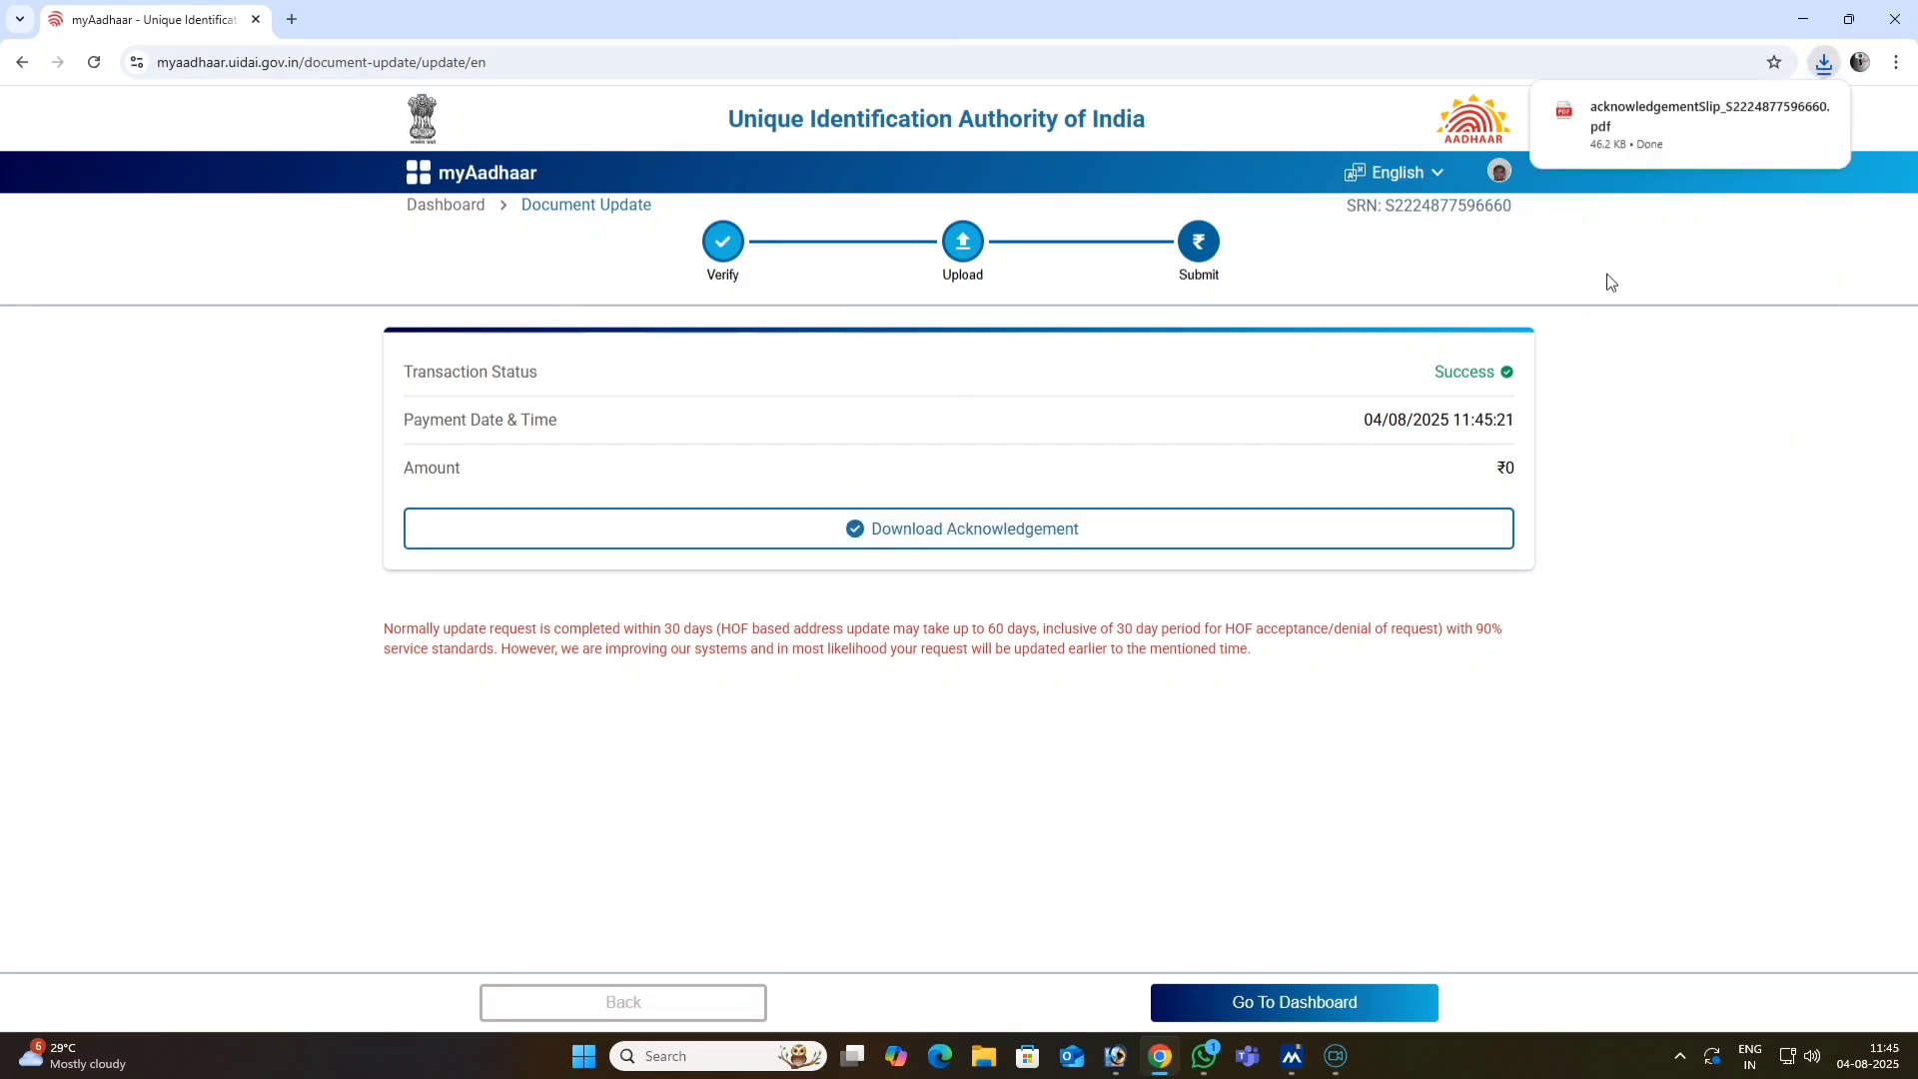
pyautogui.click(1675, 114)
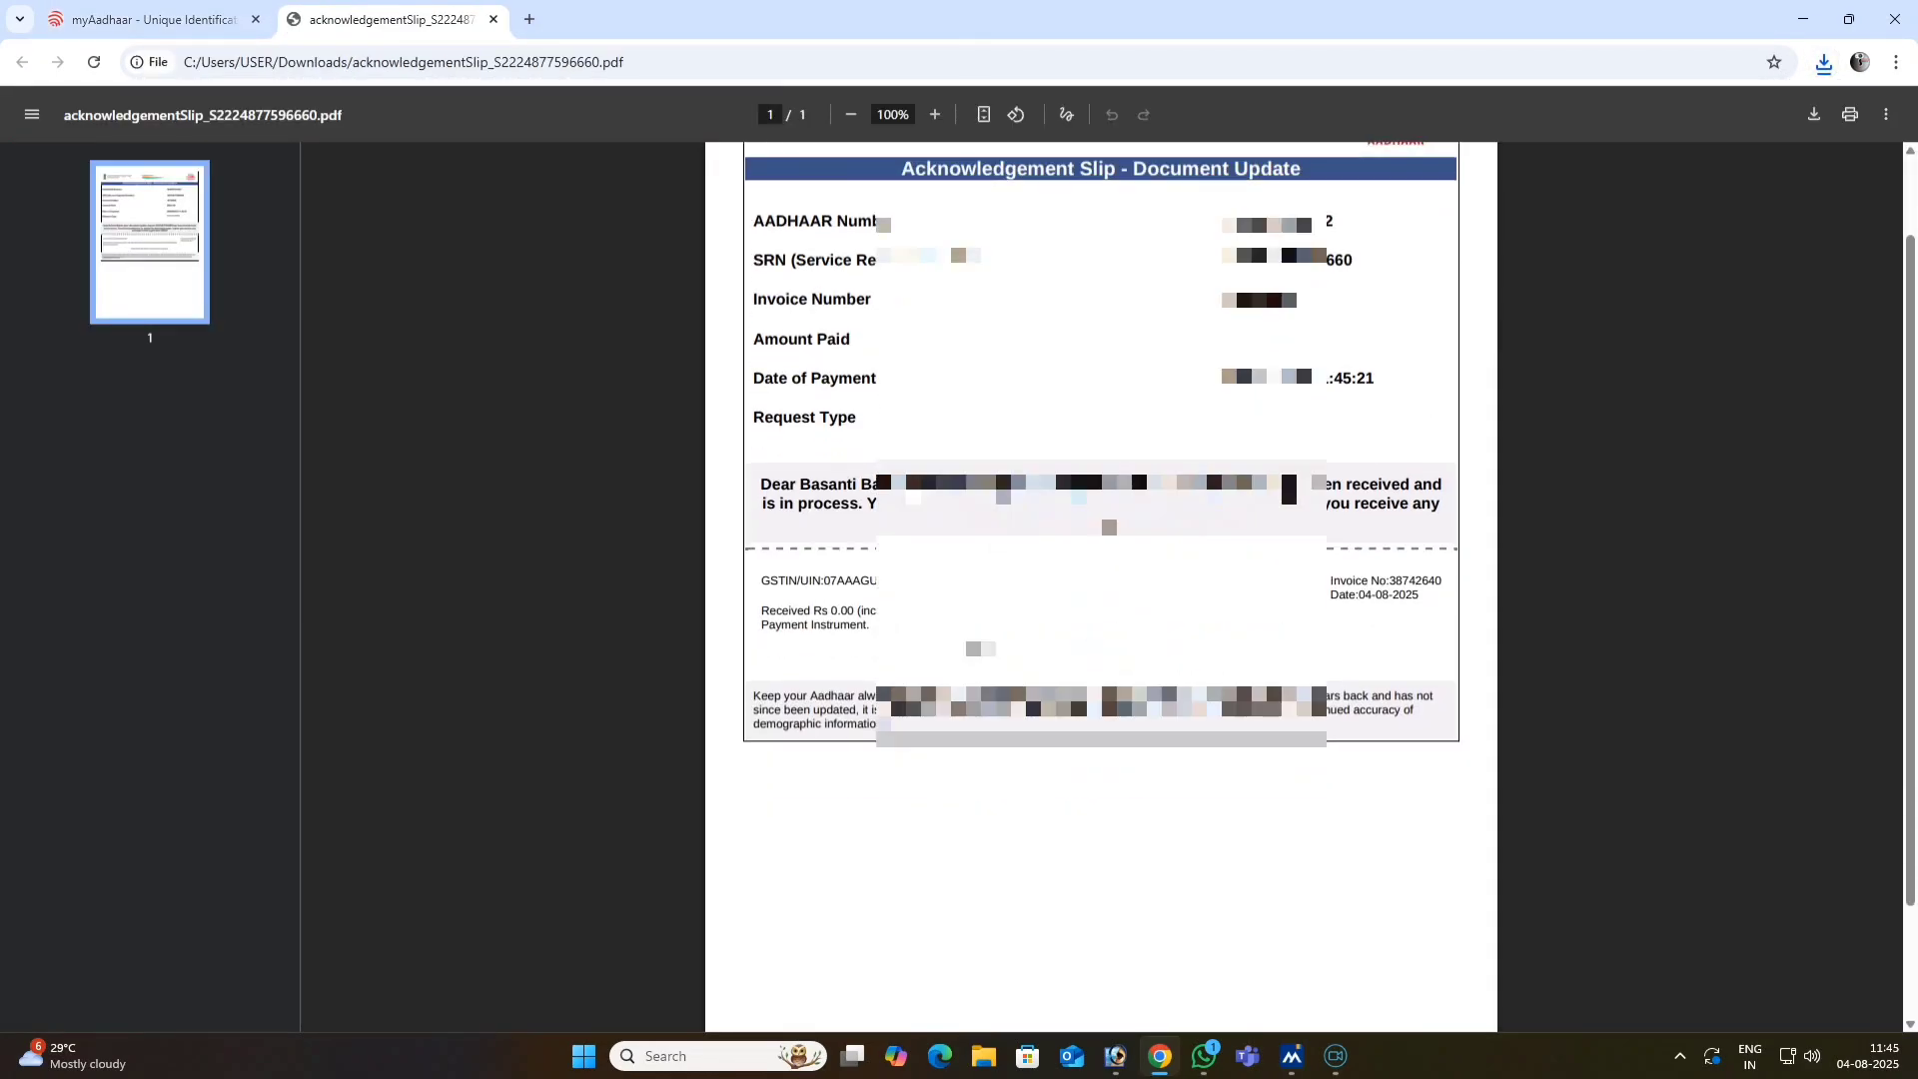
pyautogui.scroll(-2, 1100, 588)
pyautogui.scroll(3, 1101, 588)
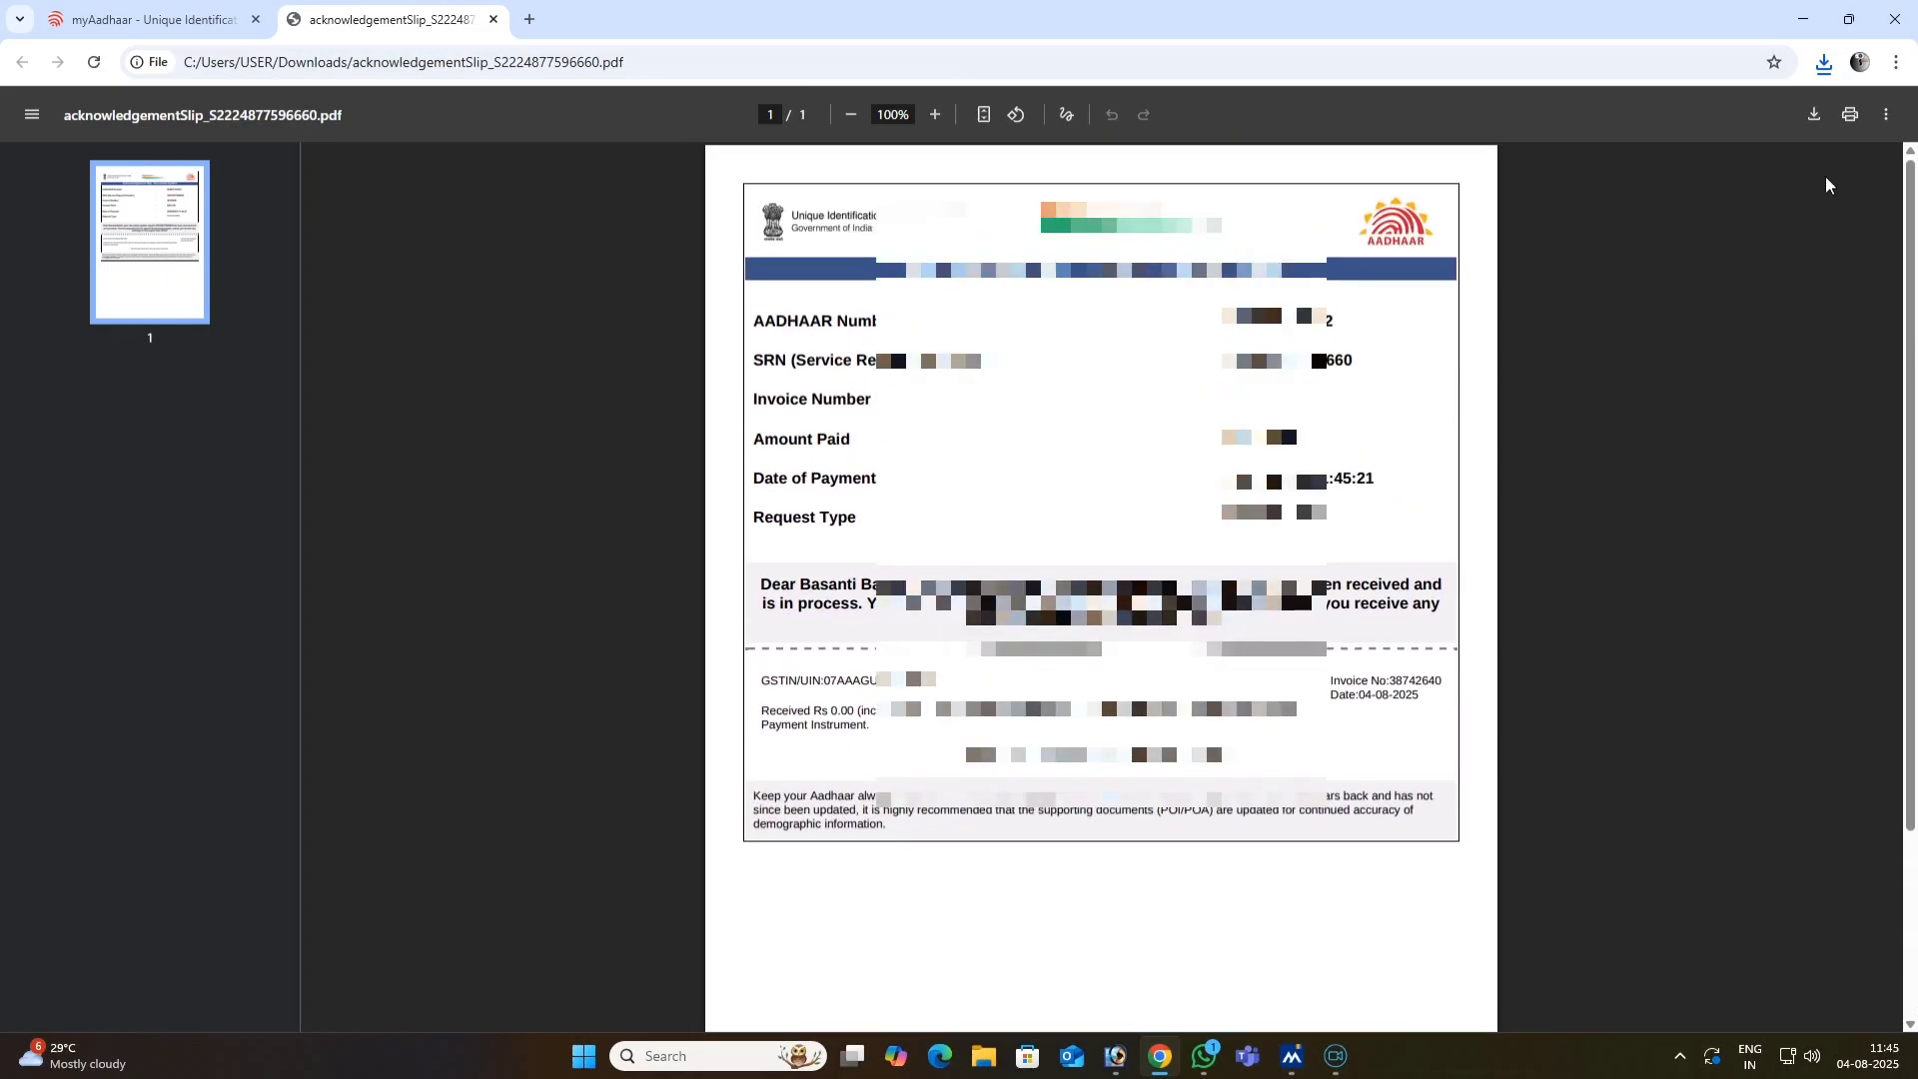
# Save a PDF copy of the acknowledgement slip to the Desktop via Print.
pyautogui.click(1850, 116)
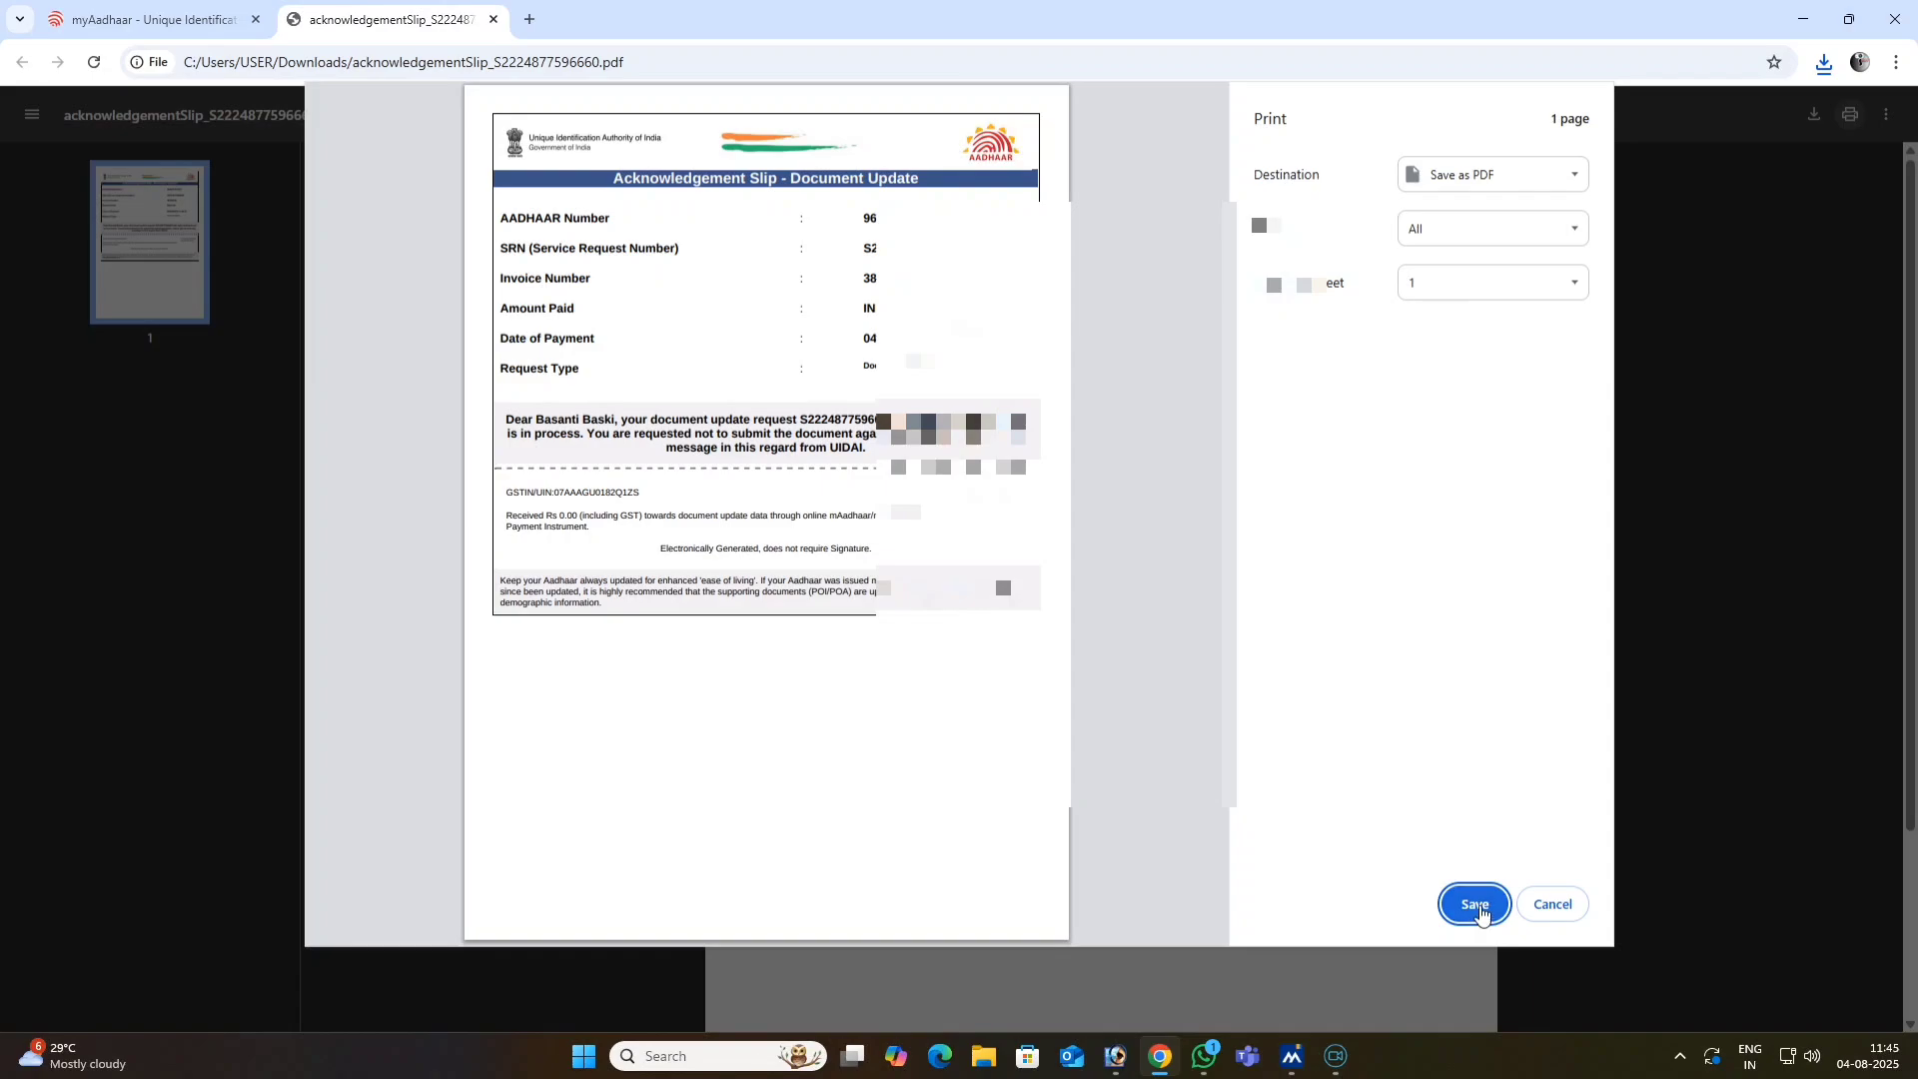
pyautogui.click(1474, 904)
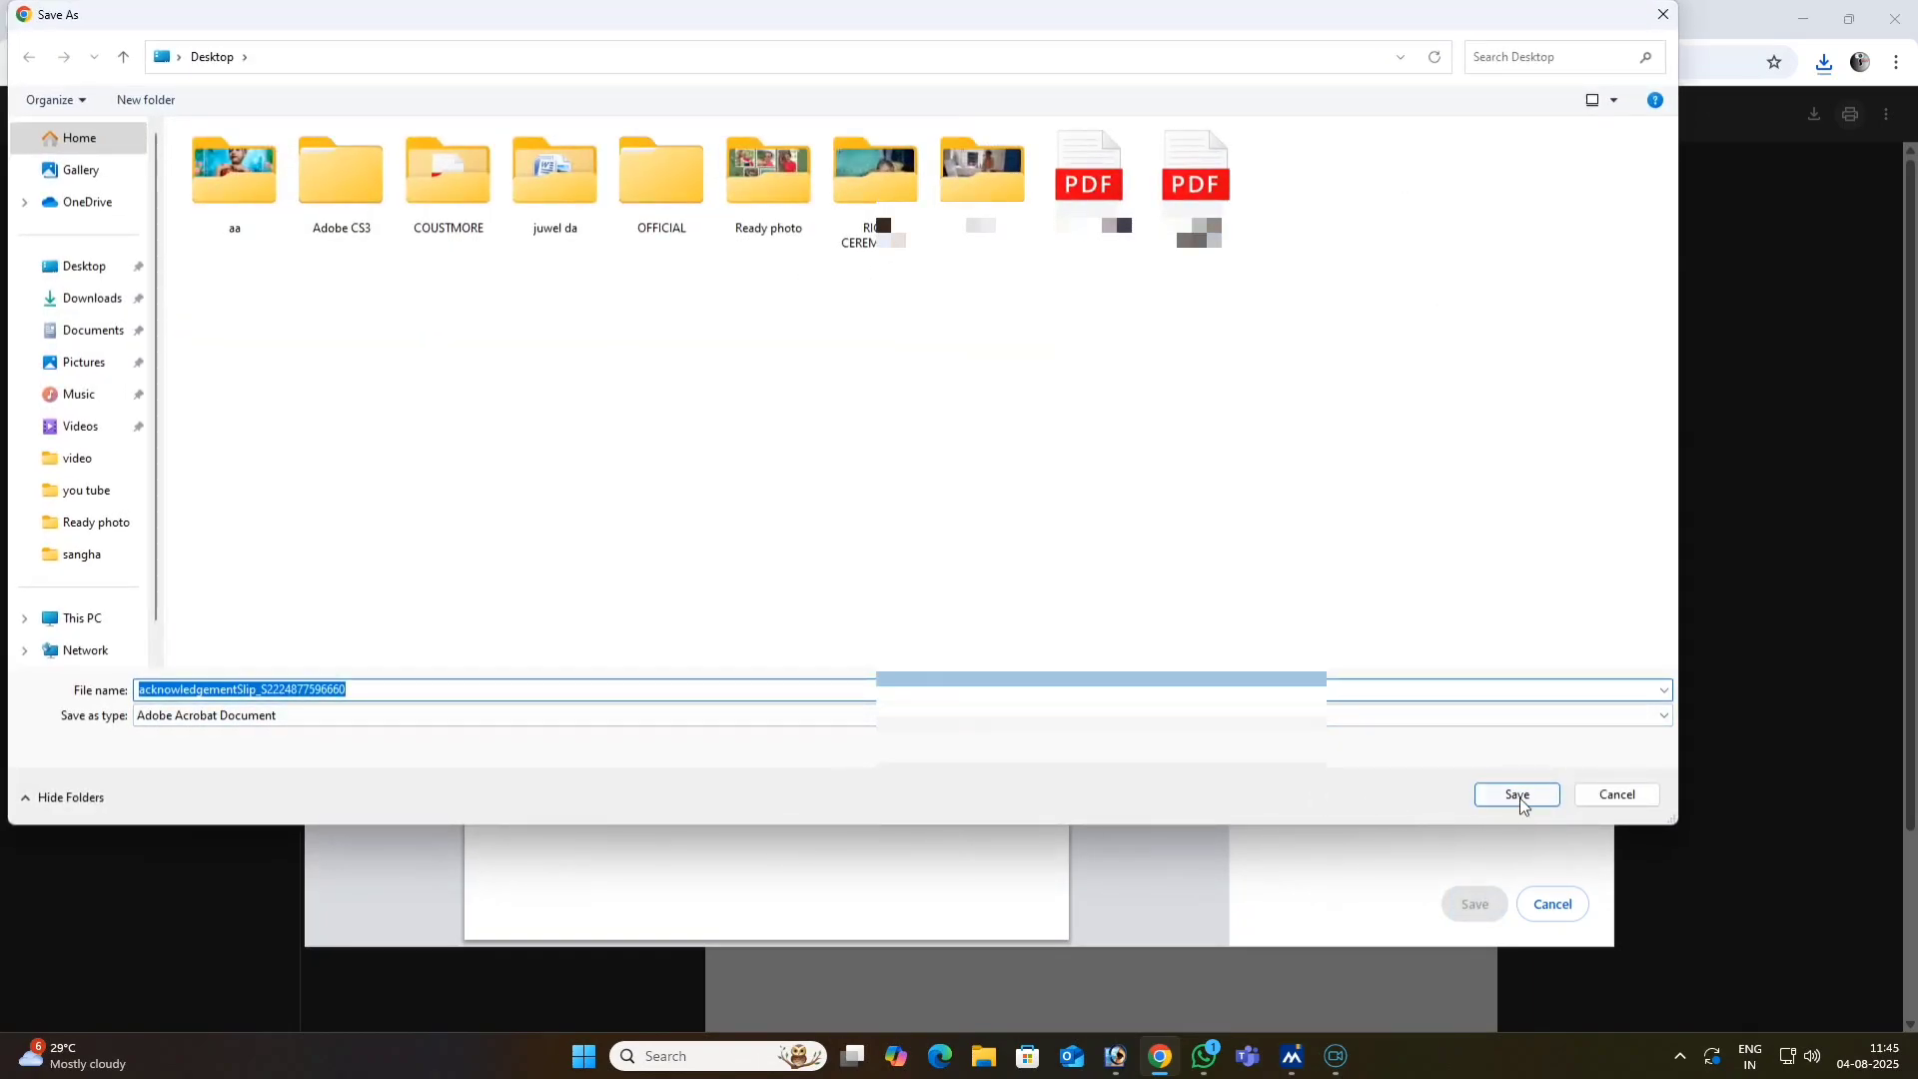
pyautogui.click(1515, 795)
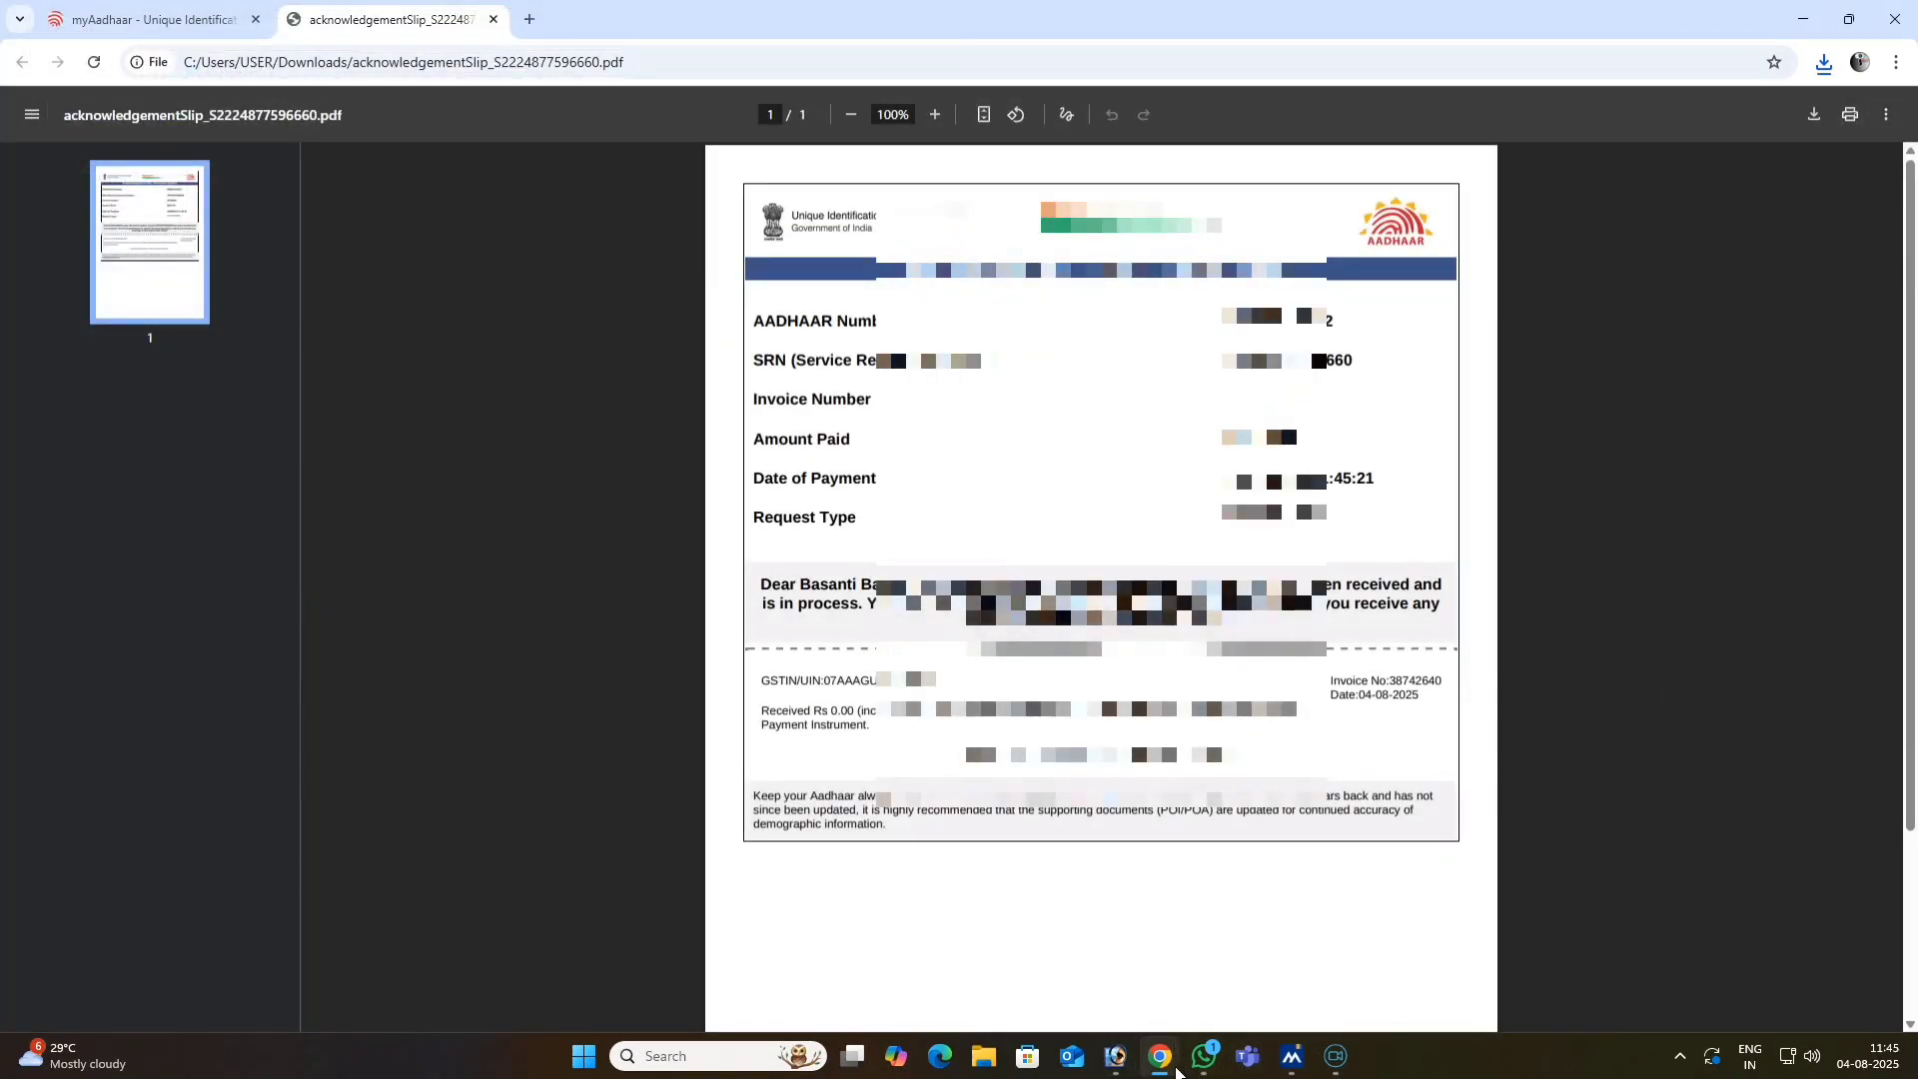
pyautogui.click(1337, 1055)
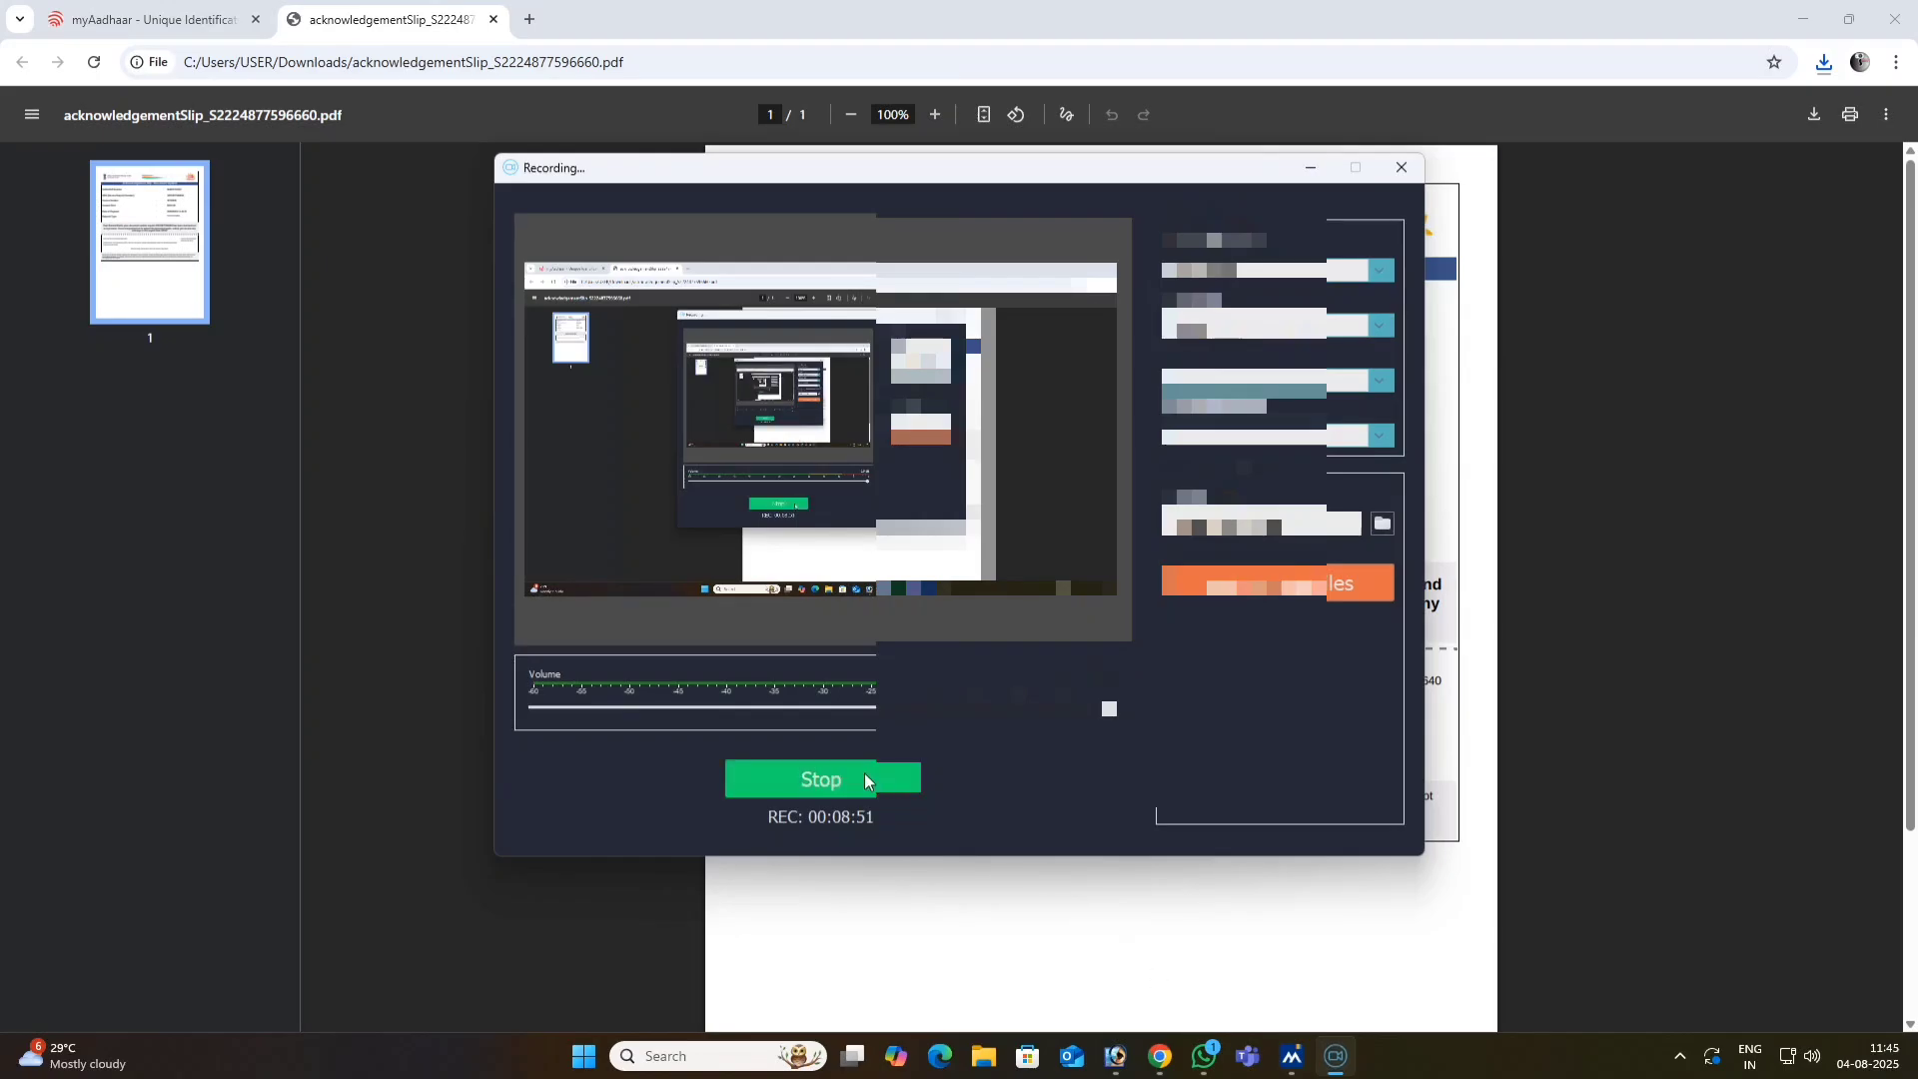